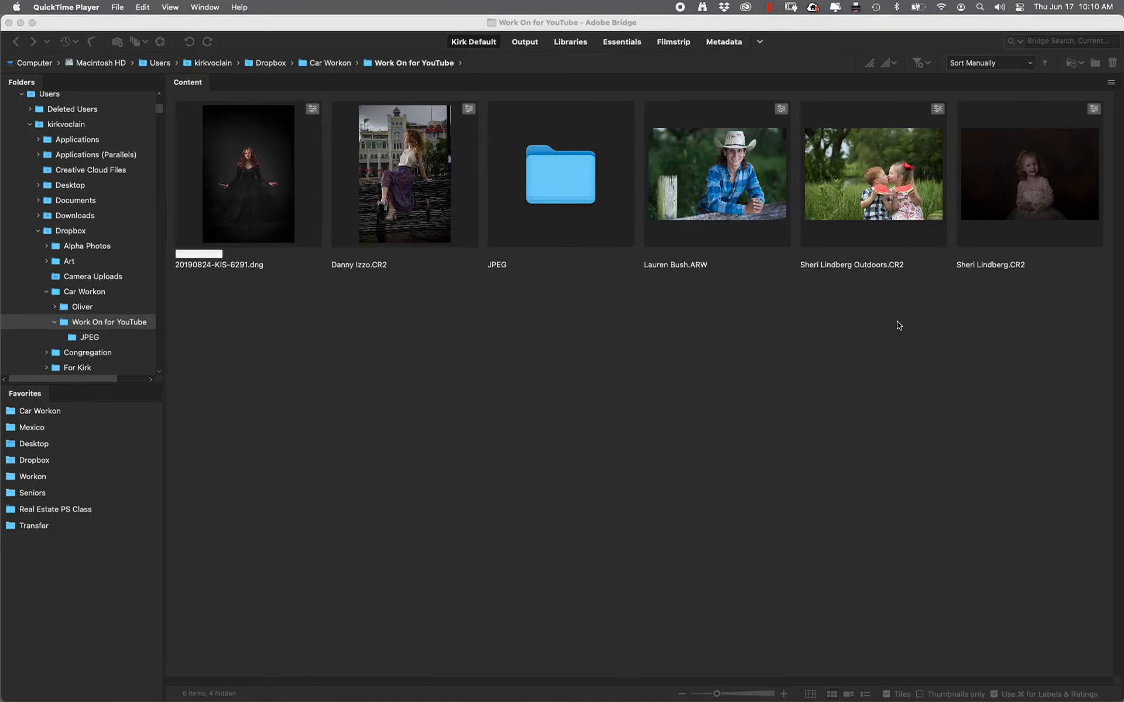
{"action": "left_click", "coordinate": [1026, 183]}
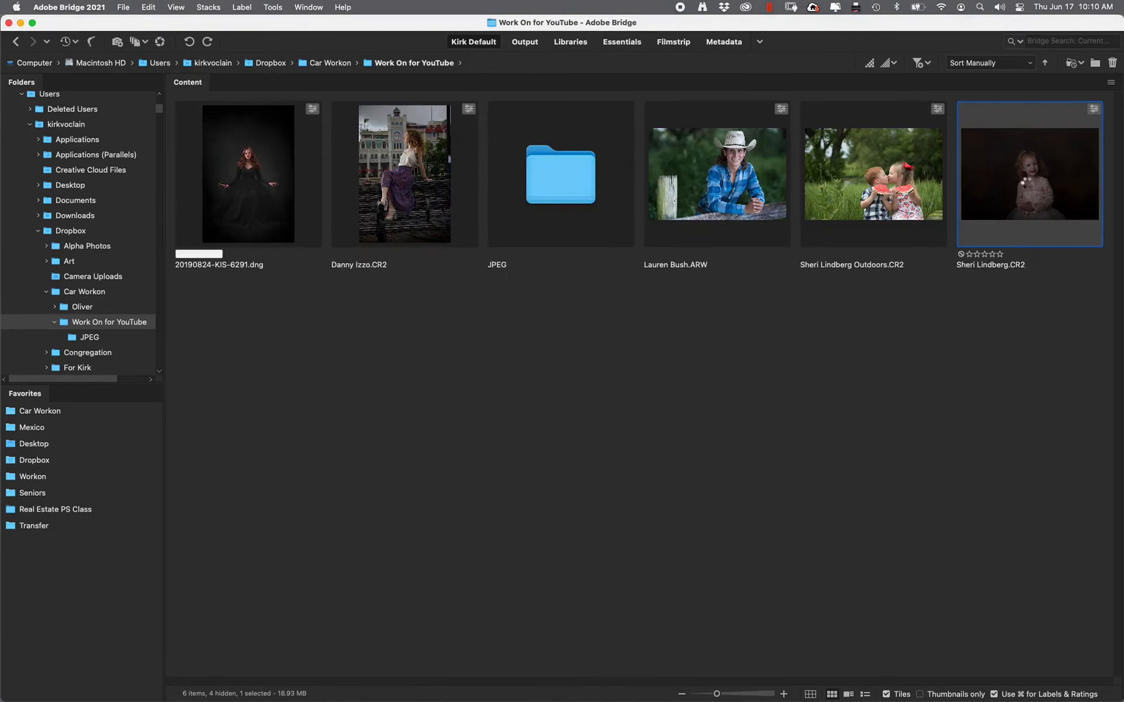
{"action": "double_click", "coordinate": [1025, 184]}
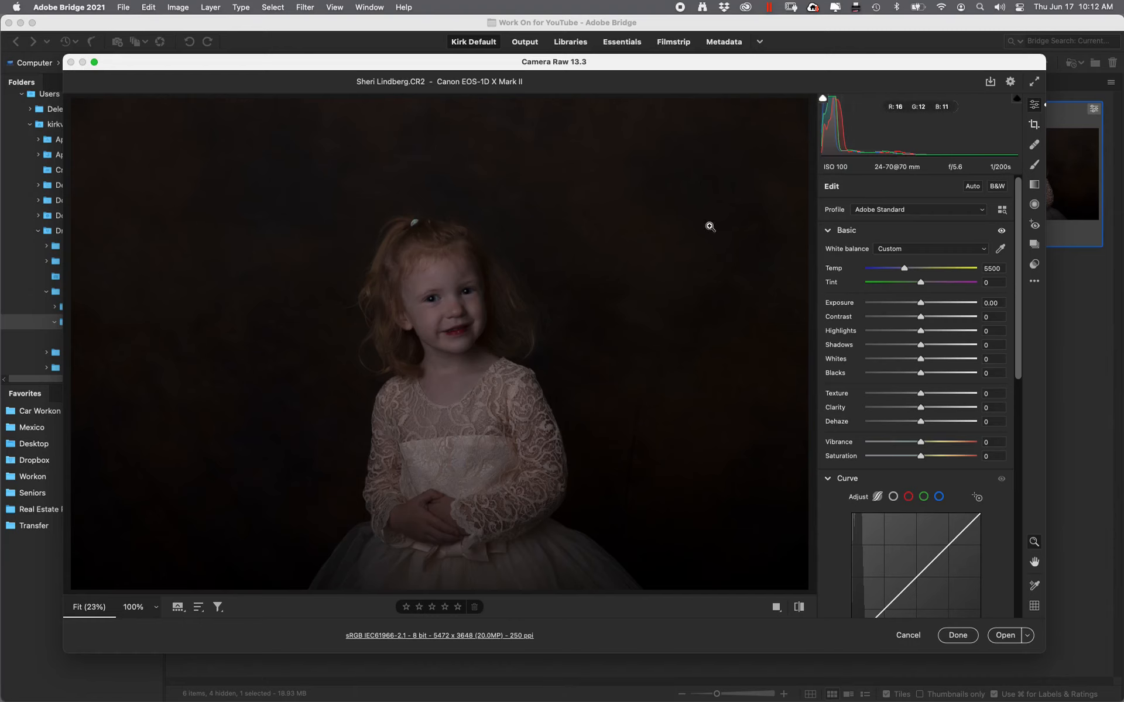
Raise the Exposure slider, then ease it back until it settles at +0.80
{"action": "left_click_drag", "start_coordinate": [920, 304], "coordinate": [960, 301]}
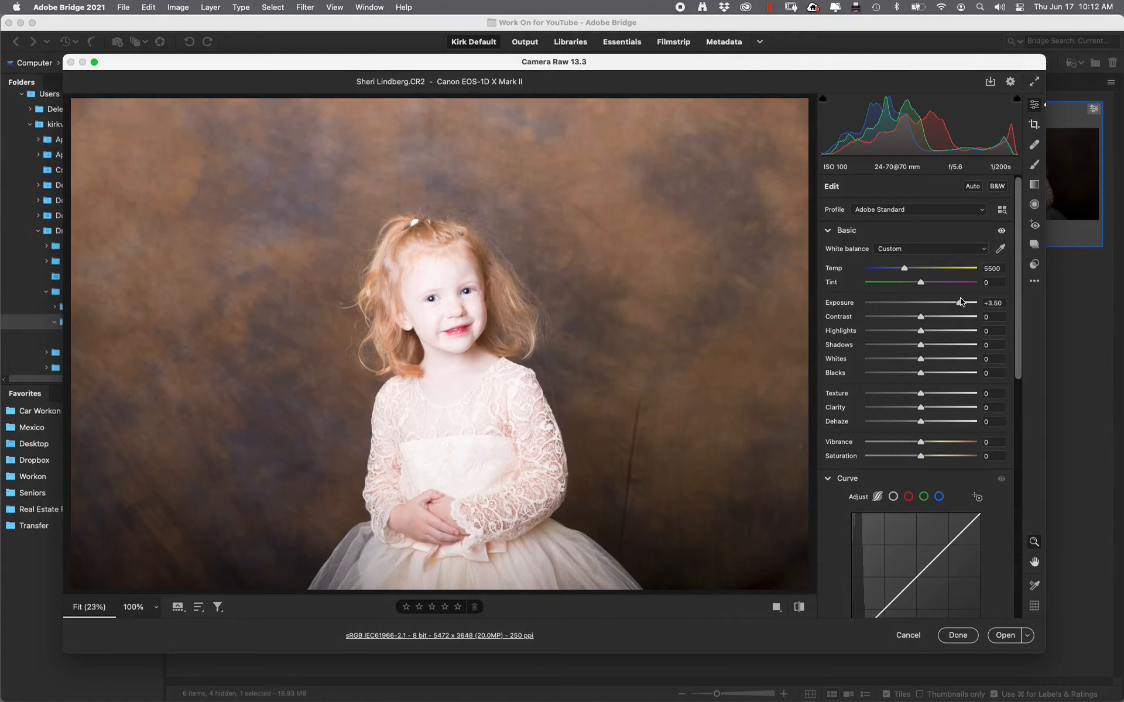
{"action": "left_click_drag", "start_coordinate": [961, 302], "coordinate": [955, 302]}
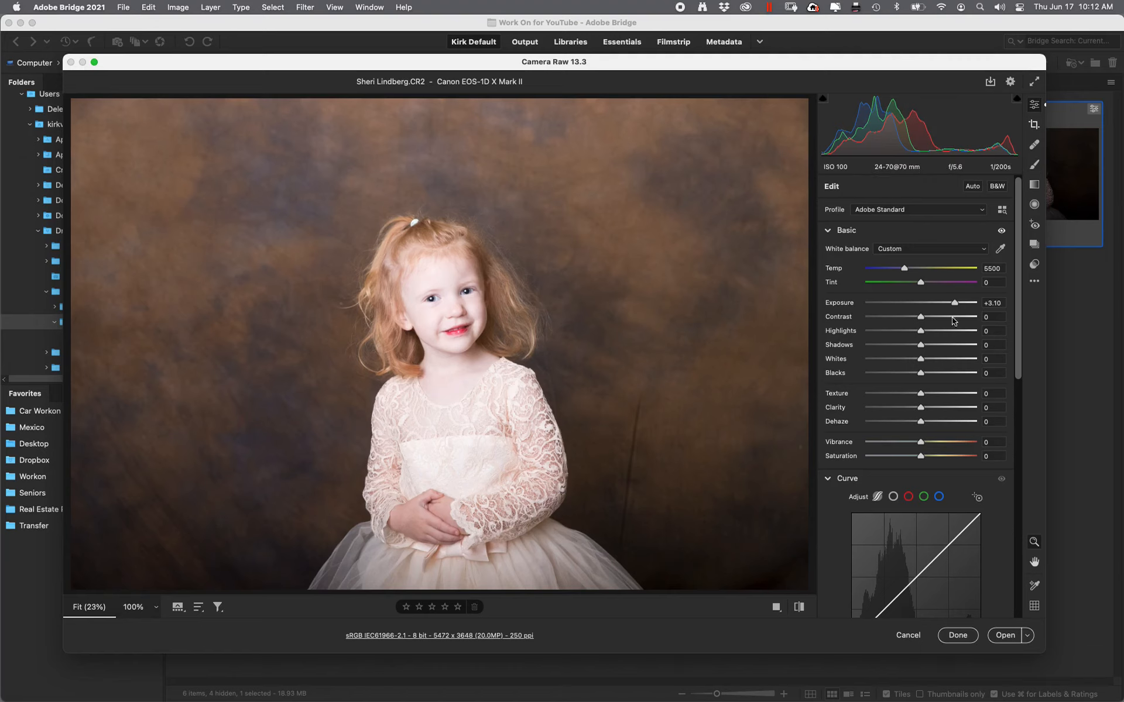
{"action": "left_click_drag", "start_coordinate": [954, 303], "coordinate": [929, 307]}
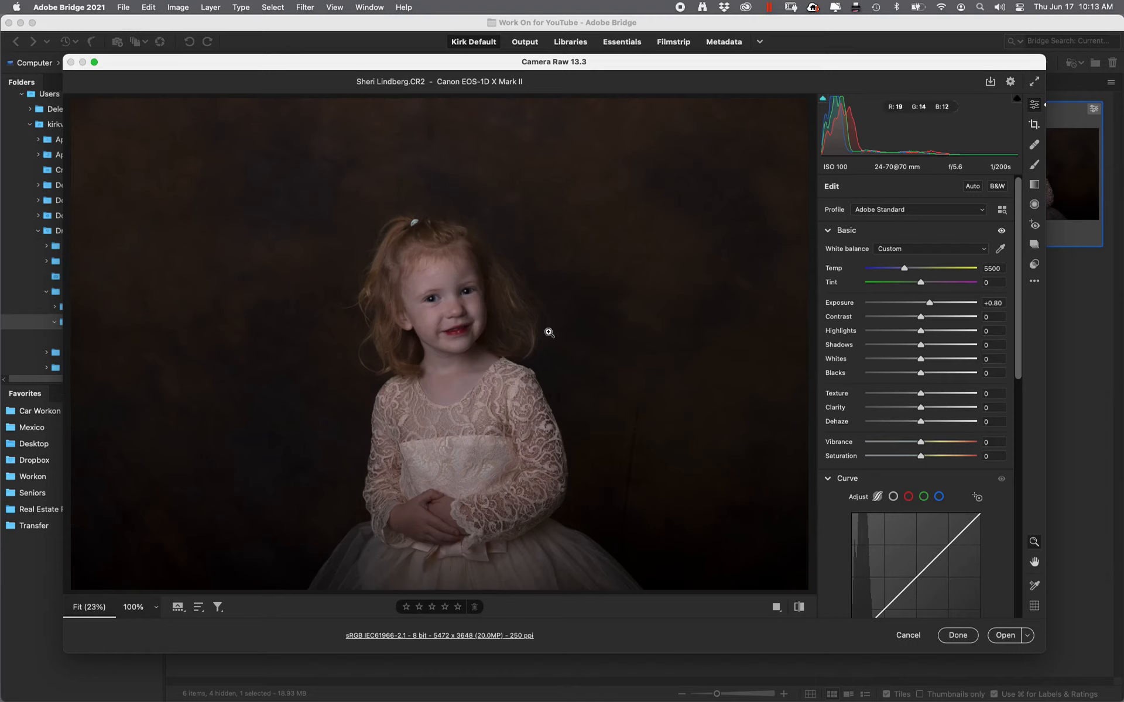
{"action": "left_click_drag", "start_coordinate": [413, 279], "coordinate": [452, 234]}
{"action": "key", "text": "h"}
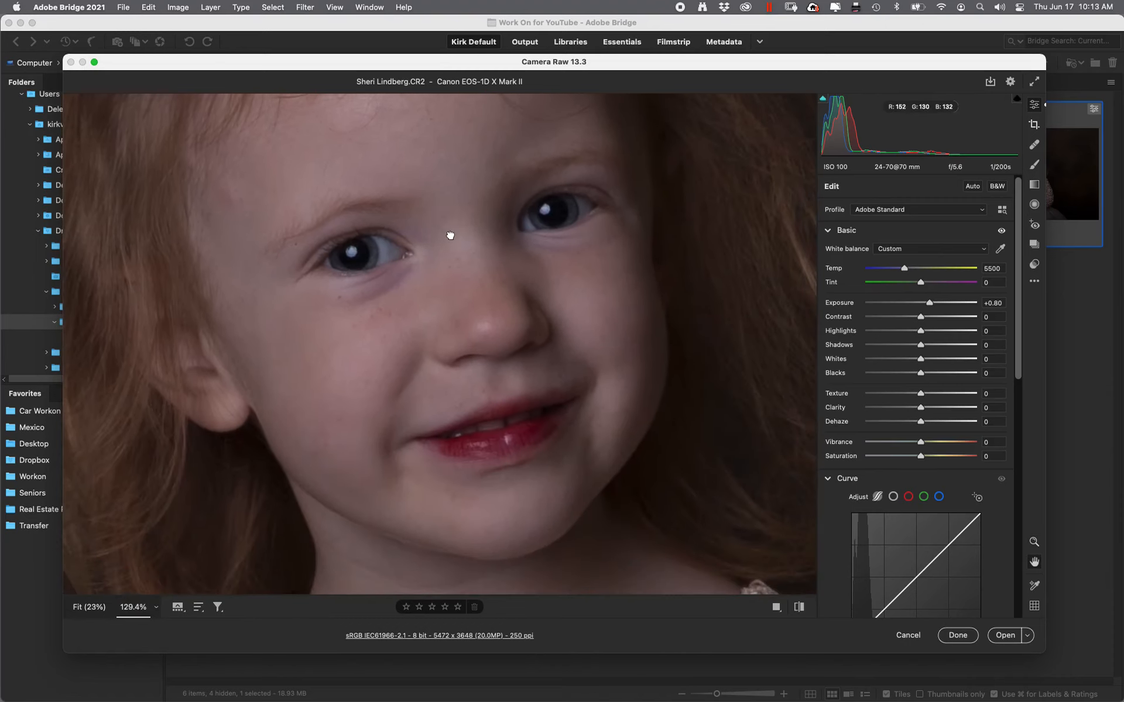
{"action": "left_click_drag", "start_coordinate": [531, 312], "coordinate": [602, 334]}
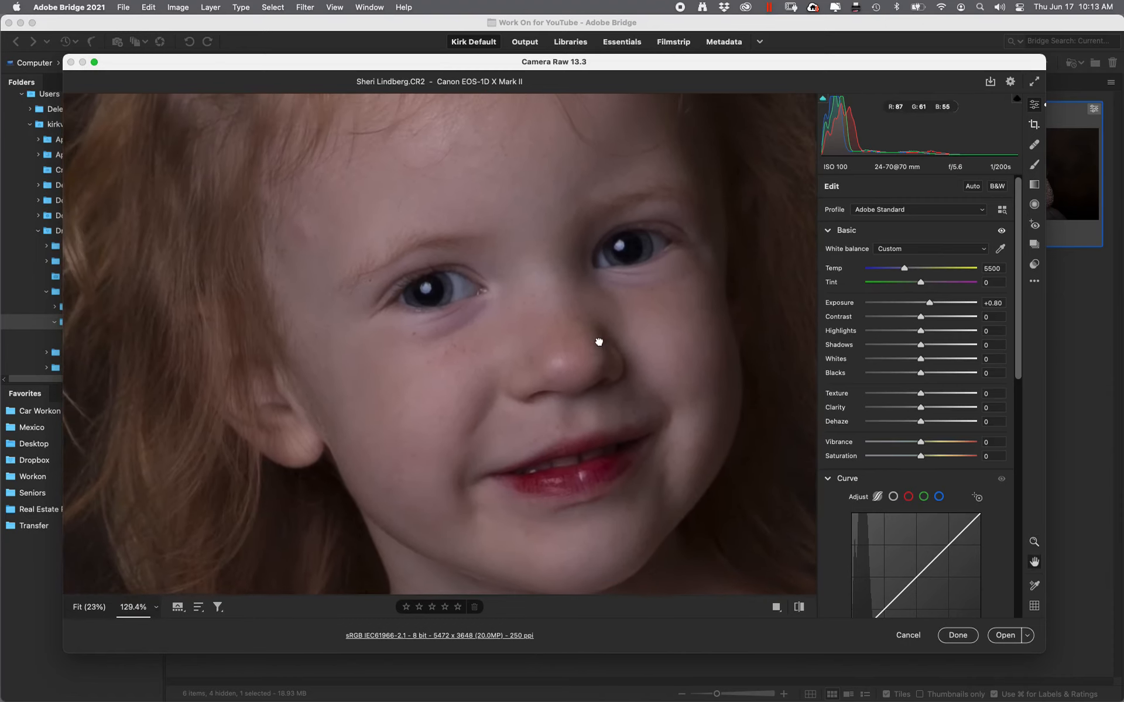
{"action": "left_click_drag", "start_coordinate": [501, 318], "coordinate": [595, 393]}
{"action": "key", "text": "z"}
{"action": "key", "text": "h"}
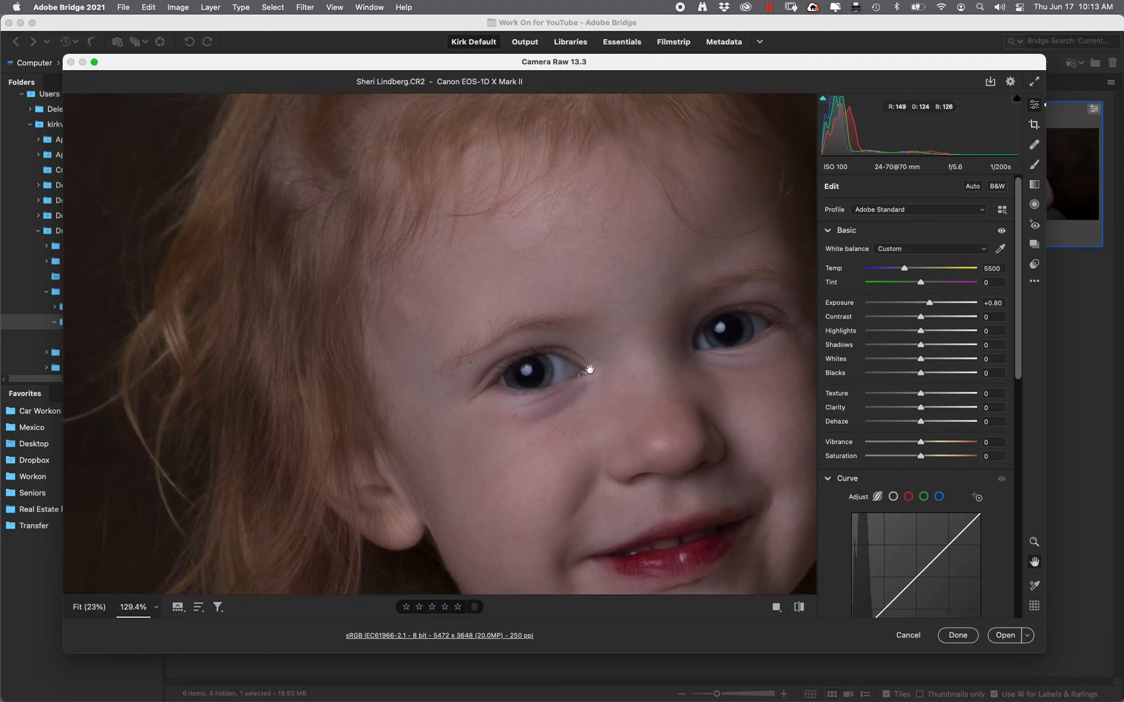
{"action": "left_click_drag", "start_coordinate": [578, 370], "coordinate": [509, 294]}
{"action": "left_click_drag", "start_coordinate": [571, 342], "coordinate": [502, 300]}
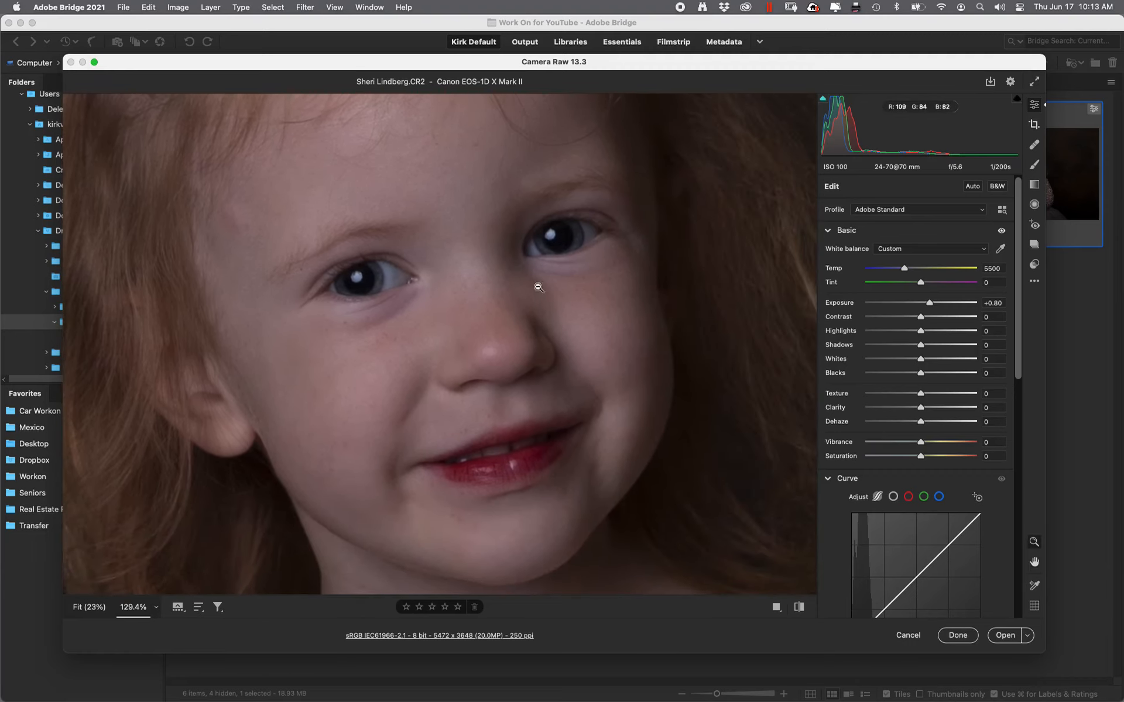
{"action": "key", "text": "z"}
{"action": "left_click", "coordinate": [562, 246], "text": "alt"}
{"action": "left_click", "coordinate": [562, 247], "text": "alt"}
{"action": "left_click", "coordinate": [561, 246], "text": "alt"}
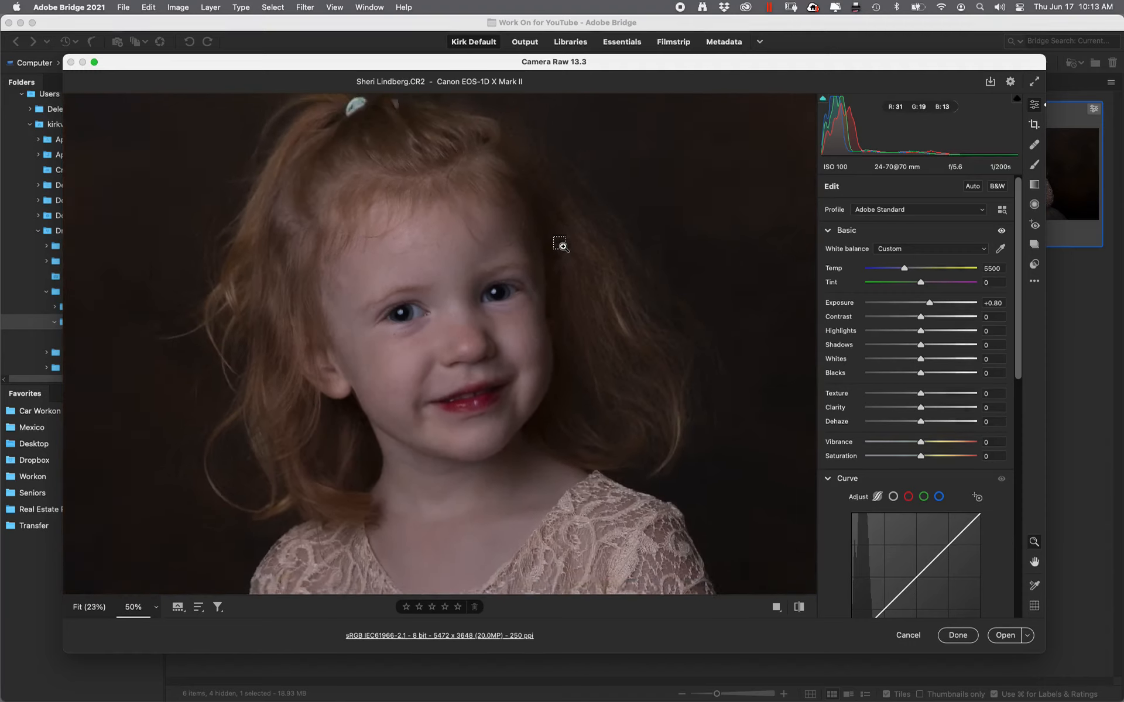
{"action": "left_click", "coordinate": [562, 246], "text": "alt"}
{"action": "left_click", "coordinate": [562, 246], "text": "alt"}
{"action": "left_click", "coordinate": [561, 247], "text": "alt"}
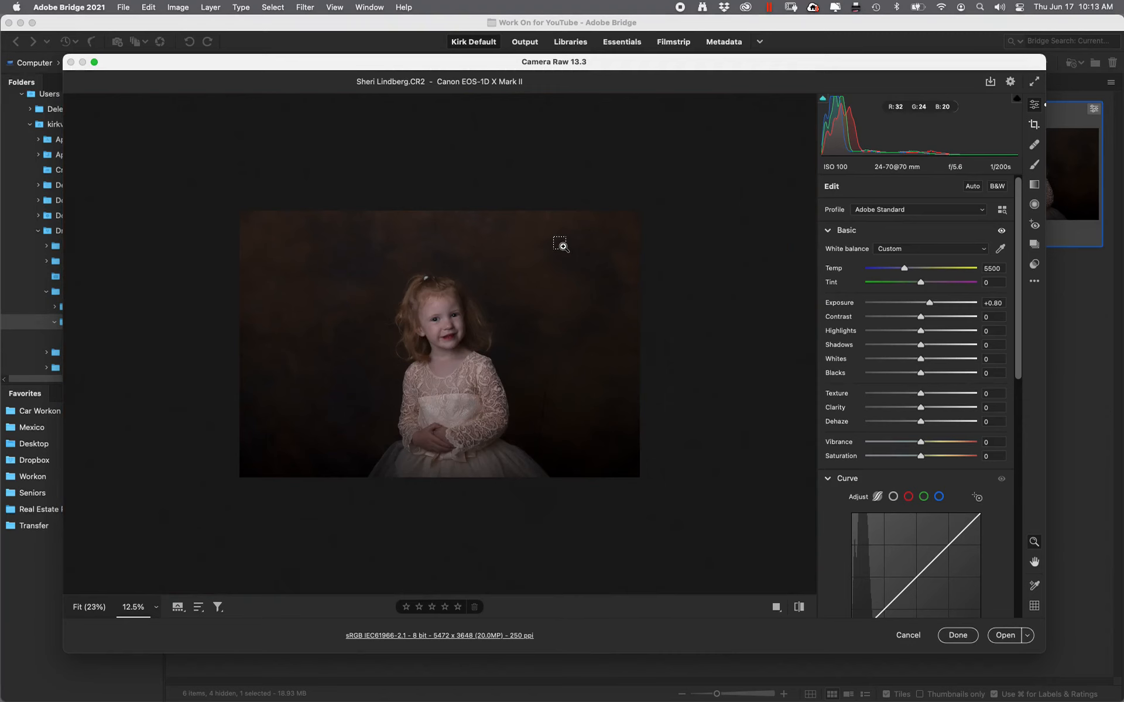
{"action": "left_click", "coordinate": [562, 247]}
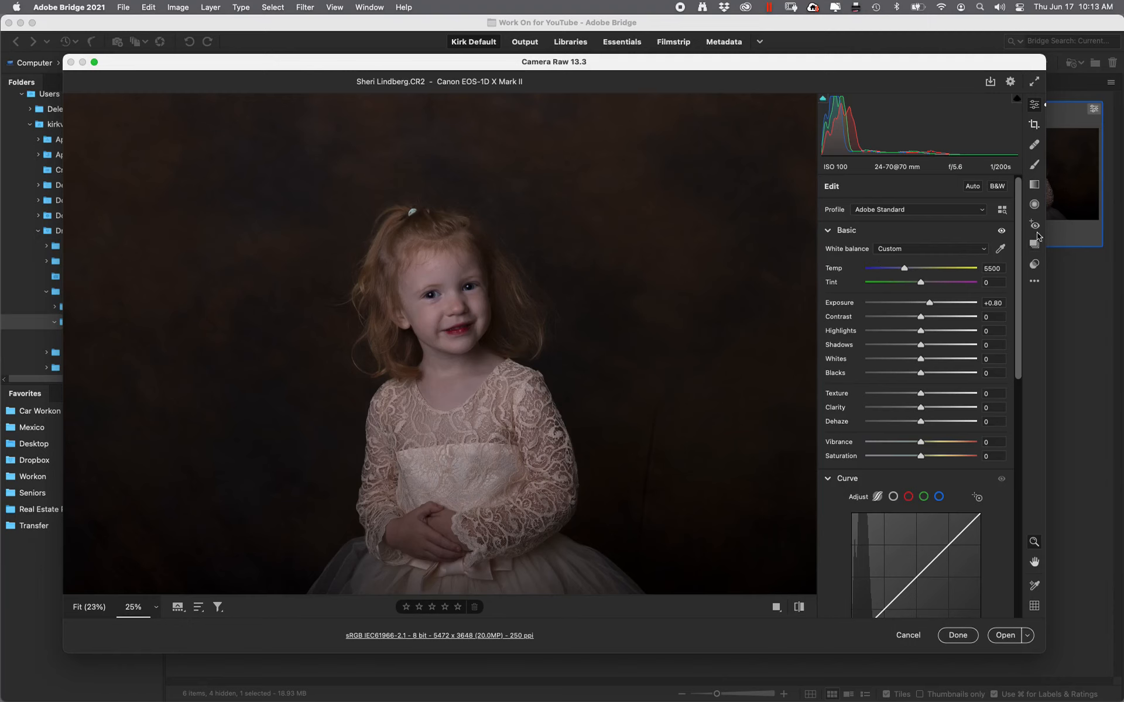
Apply the KV6-01--Default favorite preset, then return to the Basic panel
{"action": "left_click", "coordinate": [1039, 263]}
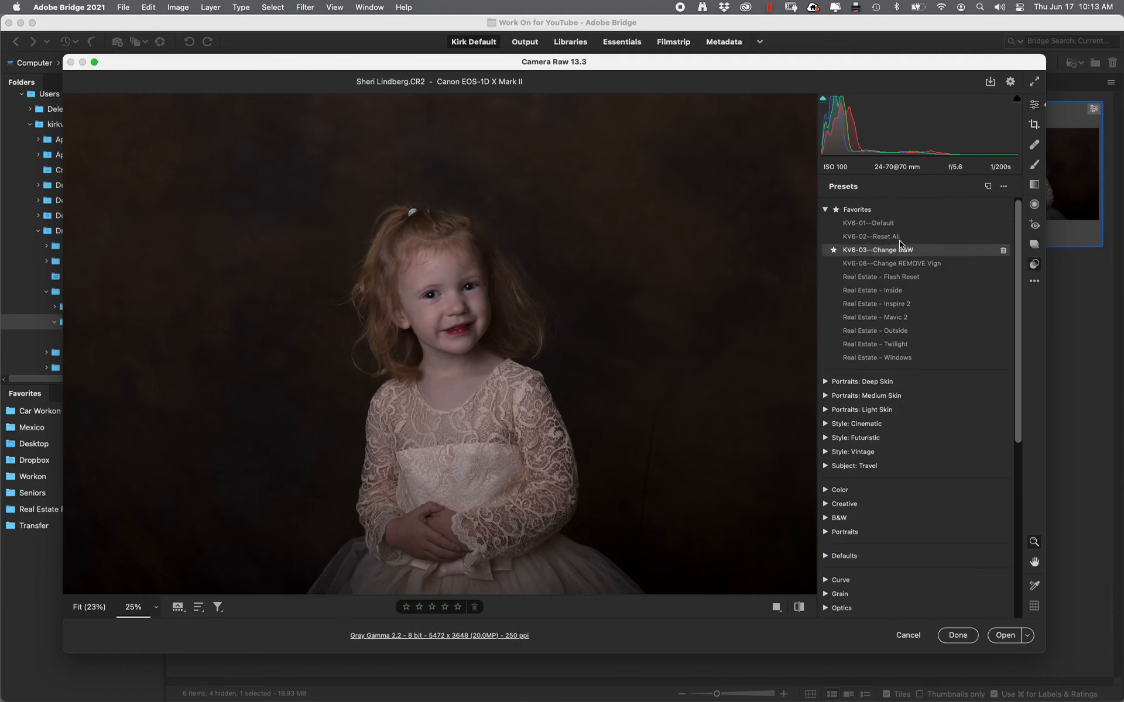
{"action": "left_click", "coordinate": [887, 225]}
{"action": "left_click", "coordinate": [889, 227]}
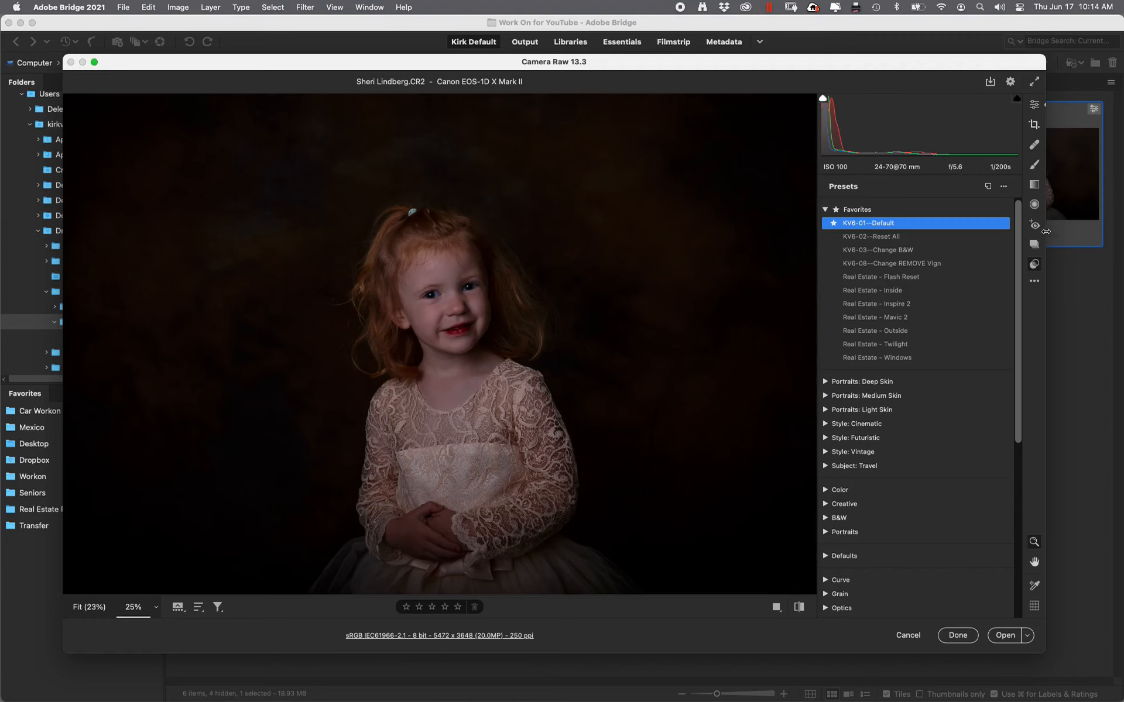
{"action": "left_click", "coordinate": [1036, 106]}
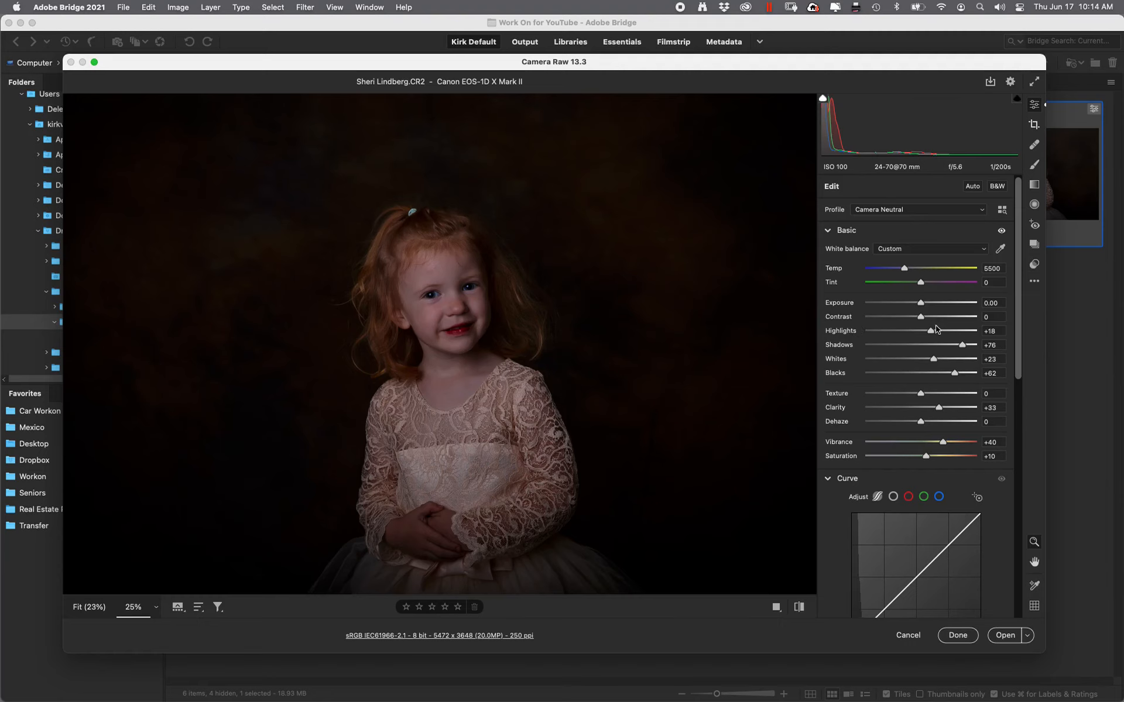
Set Exposure +1.10, Highlights -37, Blacks +44, Clarity +6, and add slight contrast
{"action": "left_click_drag", "start_coordinate": [922, 309], "coordinate": [927, 305]}
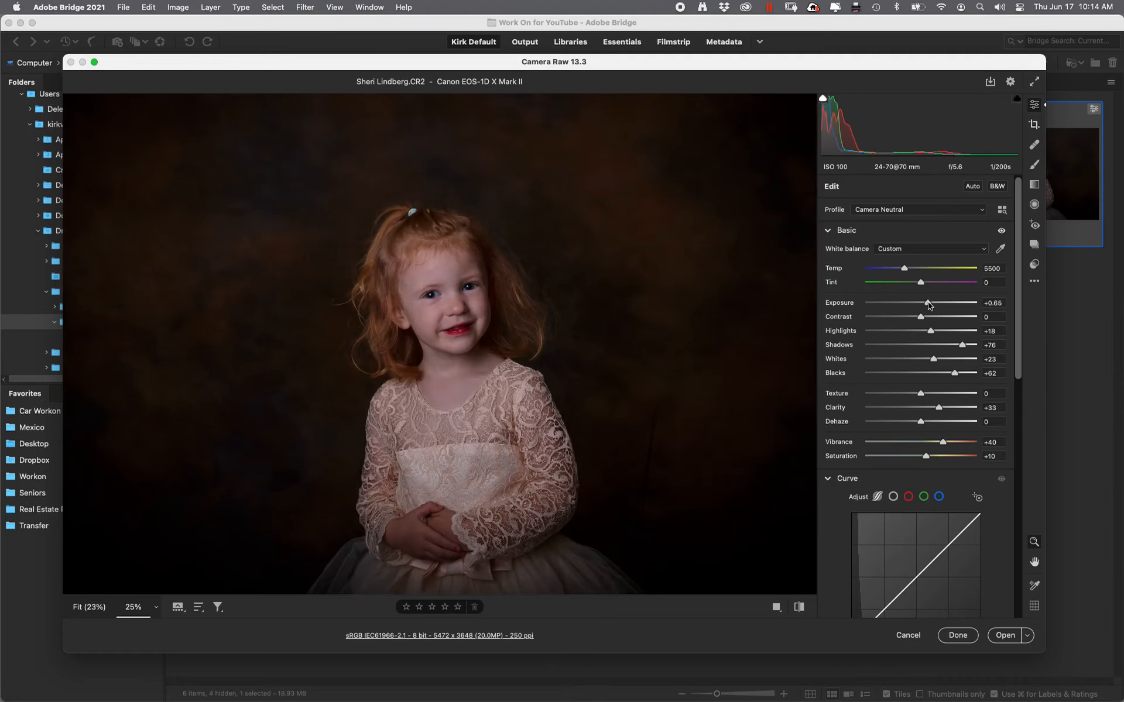
{"action": "left_click_drag", "start_coordinate": [929, 336], "coordinate": [899, 359]}
{"action": "left_click_drag", "start_coordinate": [927, 305], "coordinate": [931, 305]}
{"action": "left_click_drag", "start_coordinate": [955, 373], "coordinate": [948, 346]}
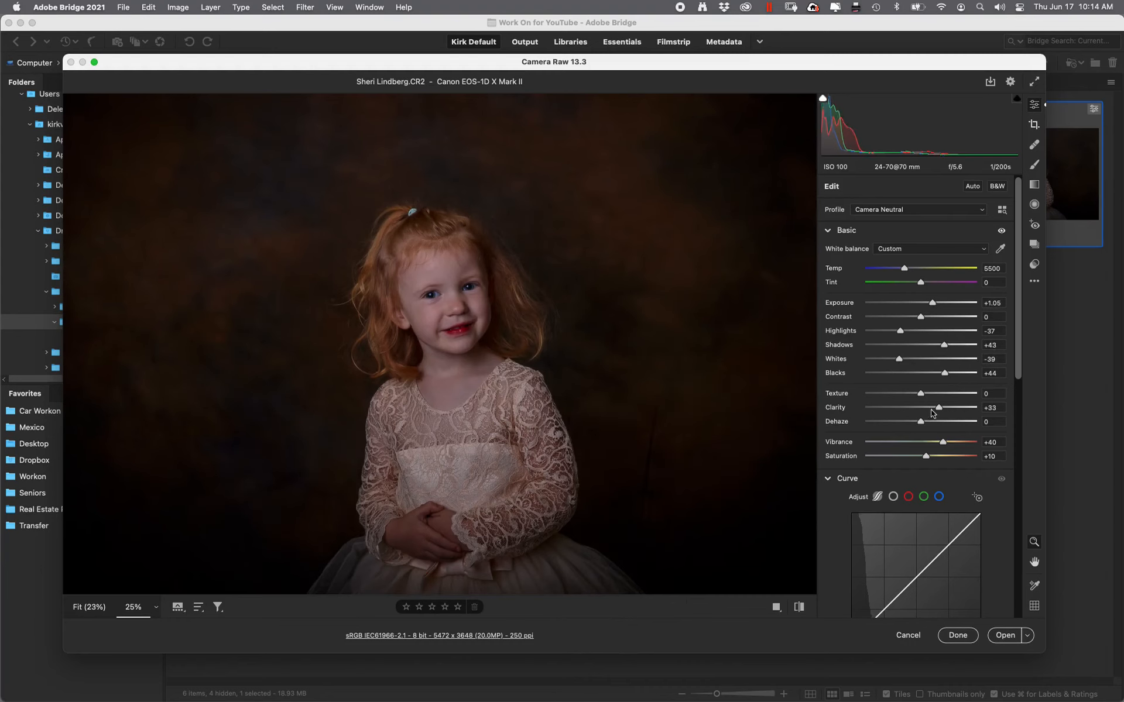
{"action": "left_click_drag", "start_coordinate": [939, 412], "coordinate": [924, 411]}
{"action": "left_click_drag", "start_coordinate": [921, 318], "coordinate": [924, 317]}
{"action": "left_click_drag", "start_coordinate": [934, 302], "coordinate": [935, 302]}
Shift Tint slightly green, set Vibrance +20, lower Saturation, and warm Temp to 5650
{"action": "left_click", "coordinate": [921, 283]}
{"action": "left_click_drag", "start_coordinate": [922, 286], "coordinate": [920, 287]}
{"action": "left_click_drag", "start_coordinate": [945, 446], "coordinate": [925, 460]}
{"action": "left_click", "coordinate": [924, 459]}
{"action": "left_click_drag", "start_coordinate": [931, 449], "coordinate": [933, 447]}
{"action": "left_click_drag", "start_coordinate": [904, 268], "coordinate": [907, 268]}
In the Color Mixer, slightly desaturate the orange tones and raise their luminance
{"action": "left_click", "coordinate": [829, 479]}
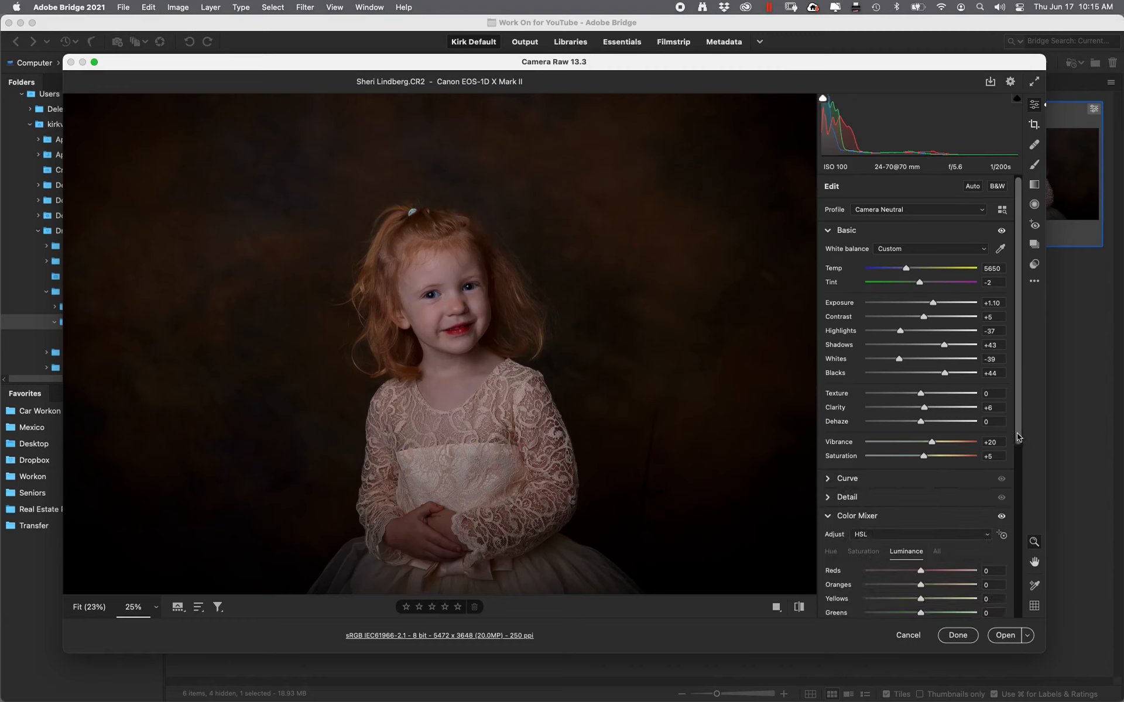
{"action": "scroll", "coordinate": [1018, 441], "scroll_direction": "down", "scroll_amount": 2}
{"action": "scroll", "coordinate": [1021, 468], "scroll_direction": "down", "scroll_amount": 9}
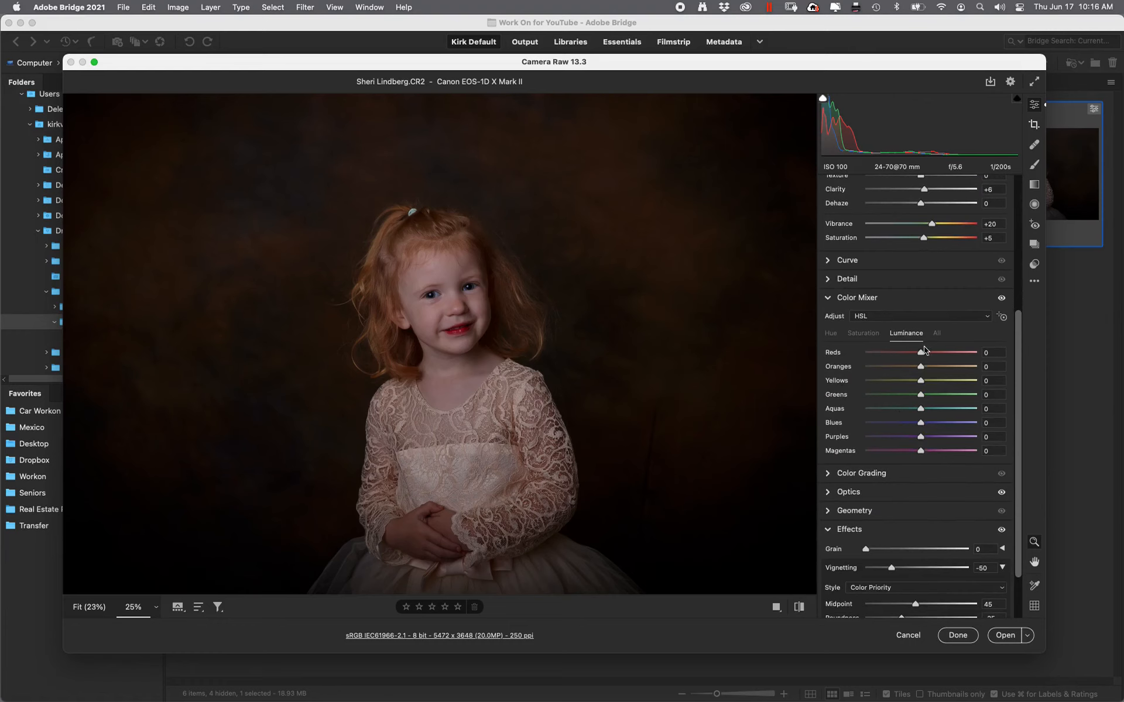
{"action": "left_click", "coordinate": [863, 336]}
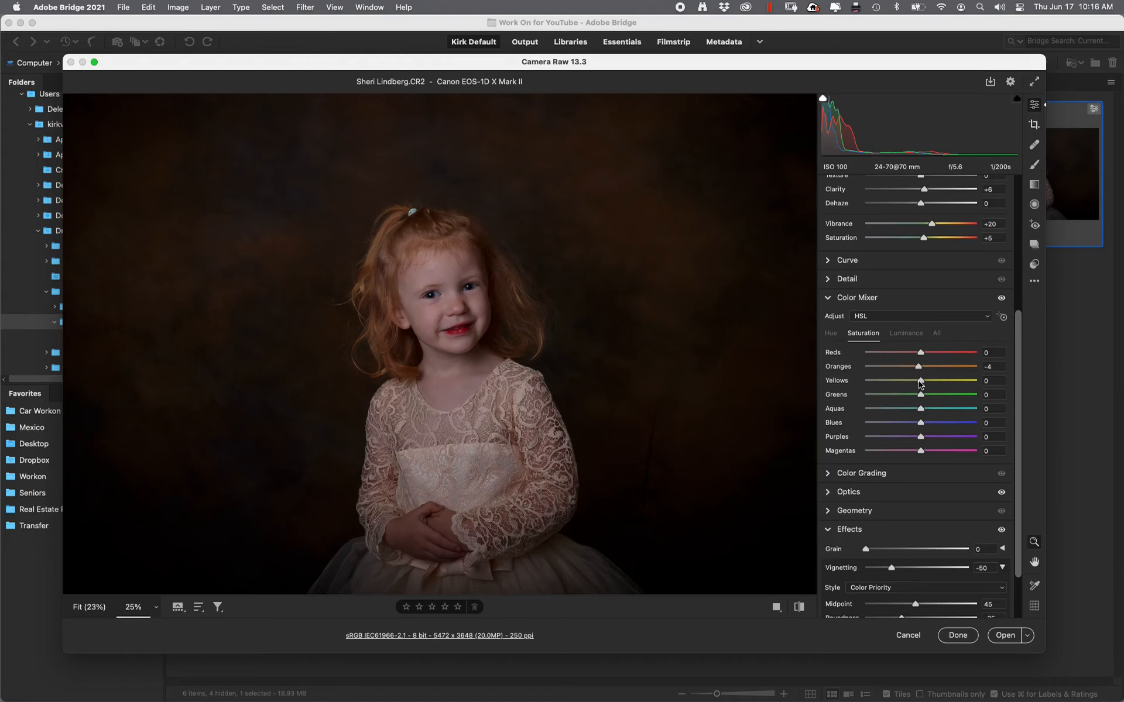
{"action": "left_click_drag", "start_coordinate": [920, 383], "coordinate": [917, 383]}
{"action": "left_click", "coordinate": [911, 334]}
{"action": "mouse_move", "coordinate": [921, 369]}
{"action": "left_mouse_down"}
{"action": "mouse_move", "coordinate": [938, 370]}
{"action": "mouse_move", "coordinate": [926, 370]}
{"action": "mouse_move", "coordinate": [922, 395]}
{"action": "mouse_move", "coordinate": [925, 384]}
{"action": "left_mouse_up"}
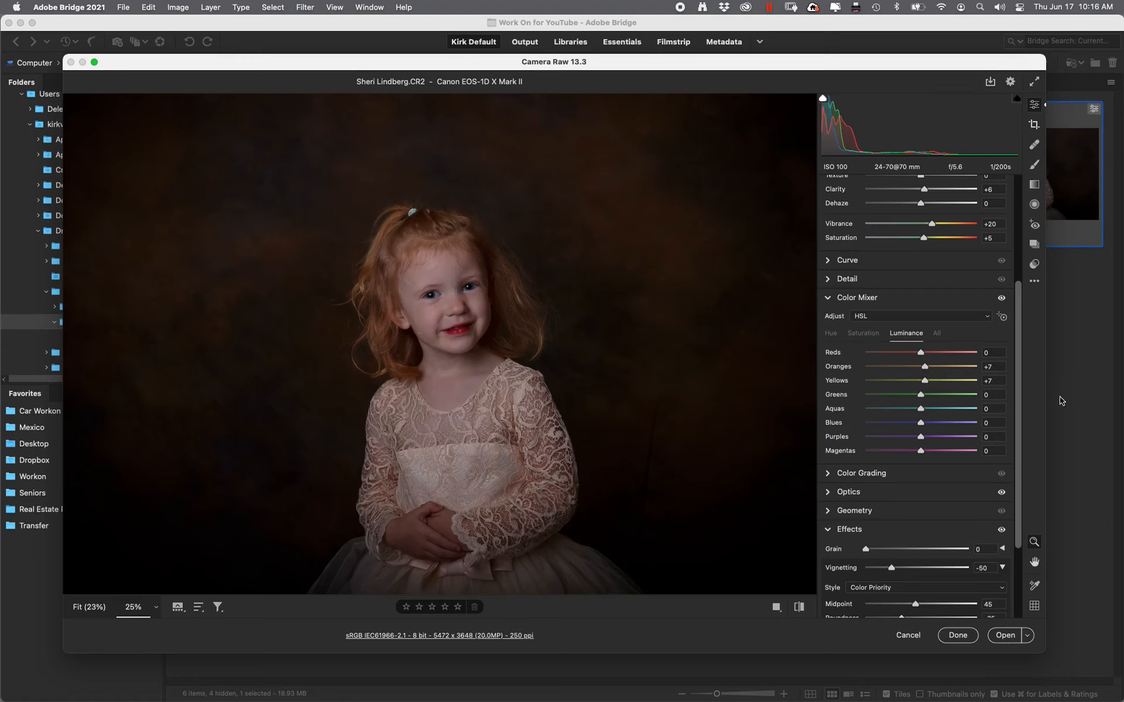
Deepen Effects Vignetting to -76 and finish the Camera Raw edit back in Bridge
{"action": "scroll", "coordinate": [913, 527], "scroll_direction": "down", "scroll_amount": 3}
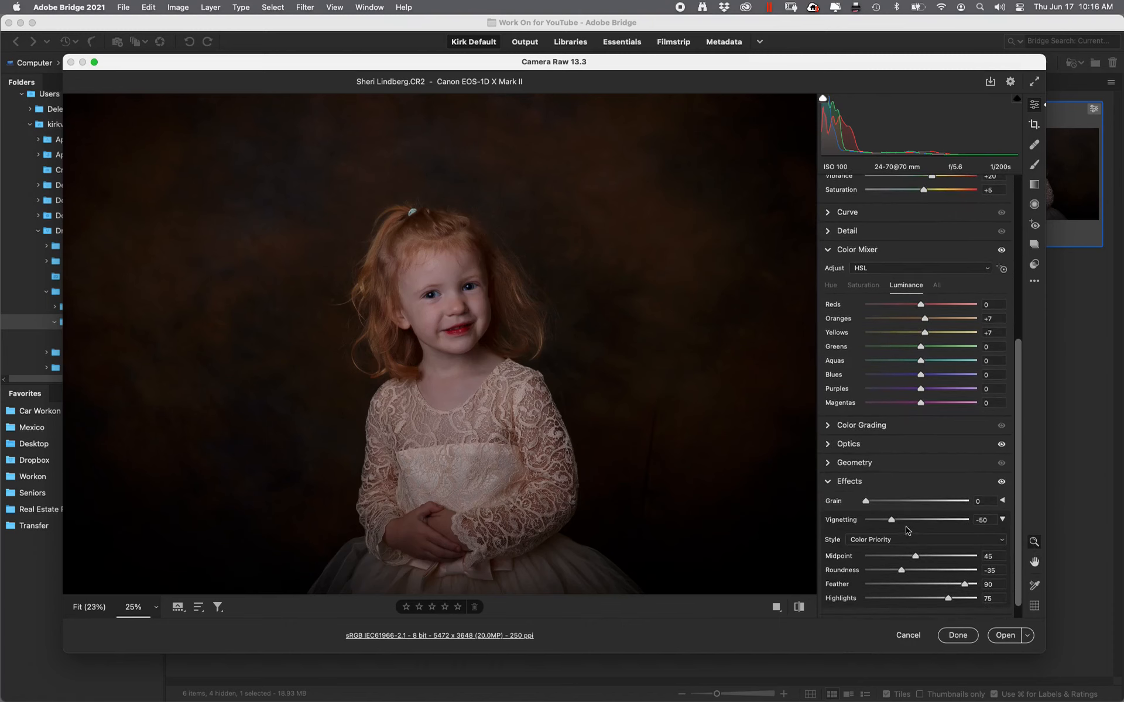
{"action": "left_click_drag", "start_coordinate": [892, 520], "coordinate": [884, 524]}
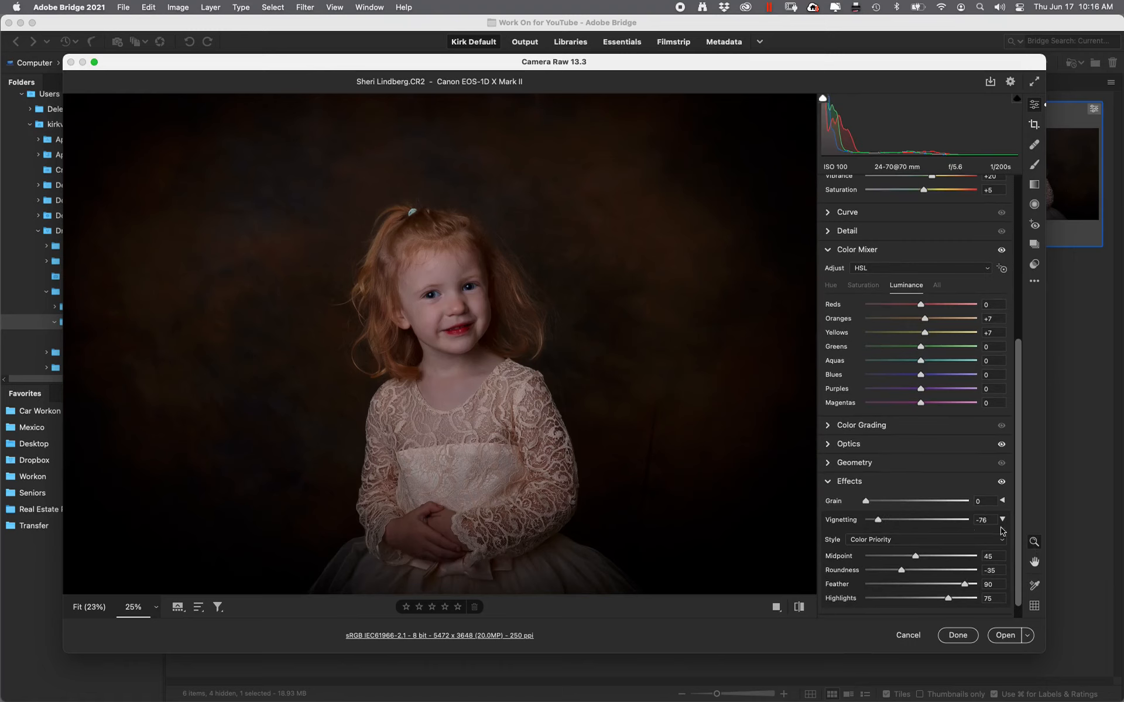
{"action": "left_click", "coordinate": [966, 636]}
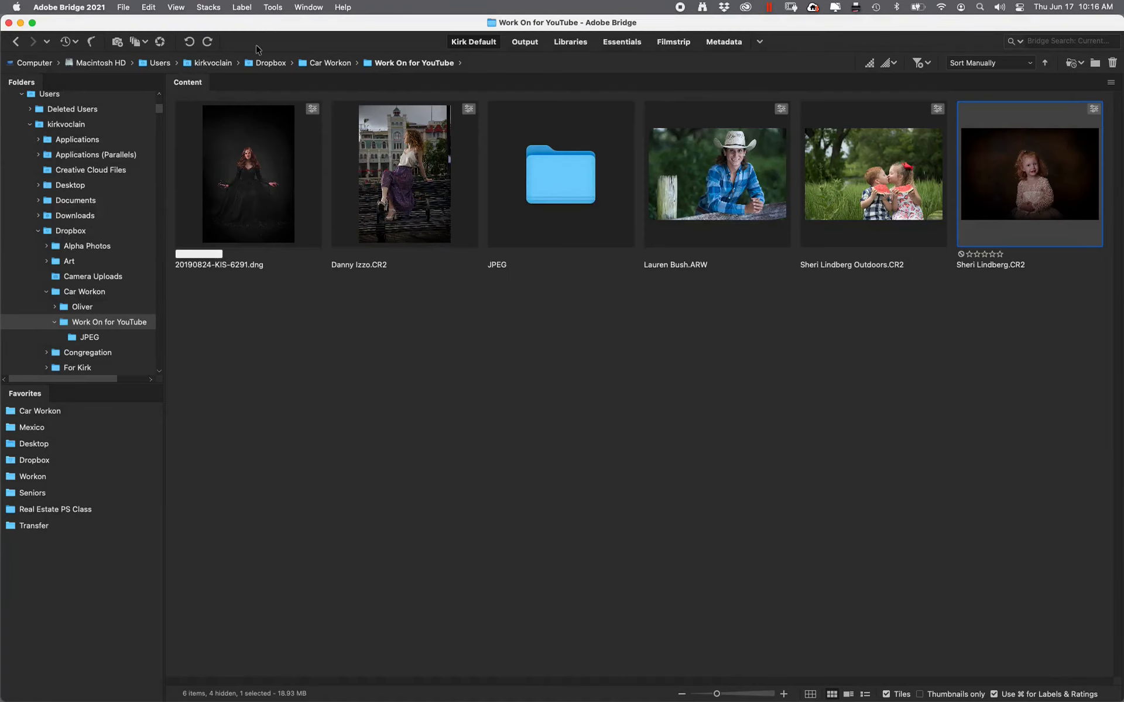
{"action": "left_click", "coordinate": [268, 7]}
Launch Photoshop's Image Processor for the selected raw photo from Bridge's Tools menu
{"action": "mouse_move", "coordinate": [351, 160]}
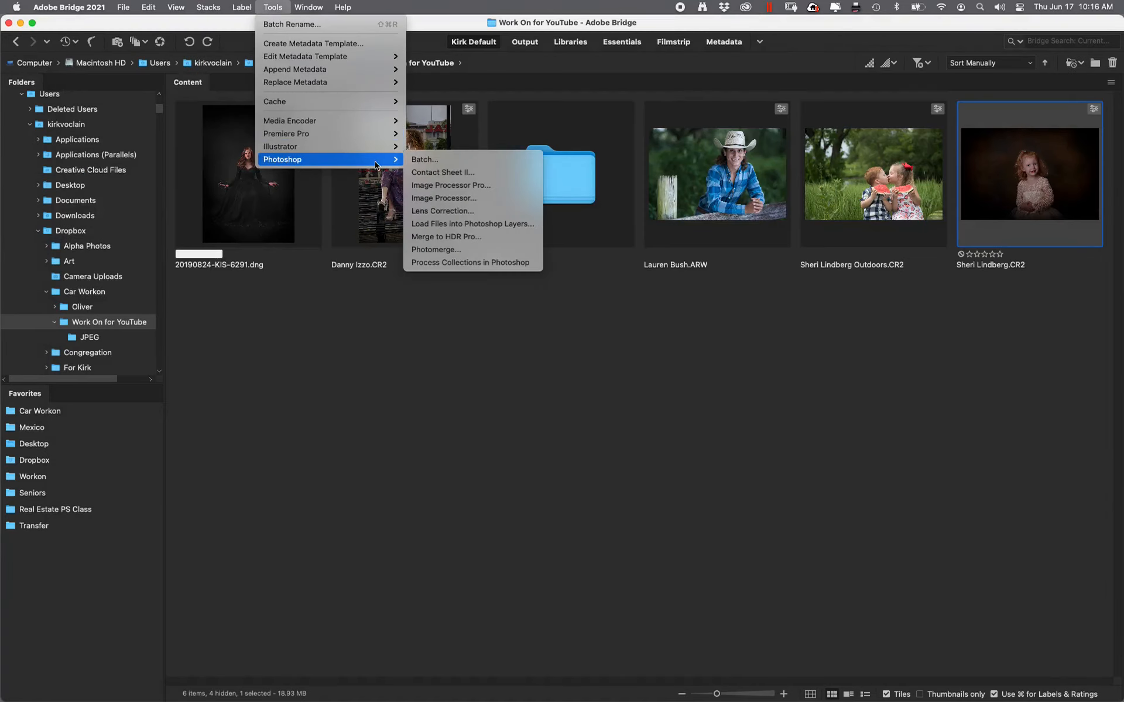
{"action": "left_click", "coordinate": [471, 198]}
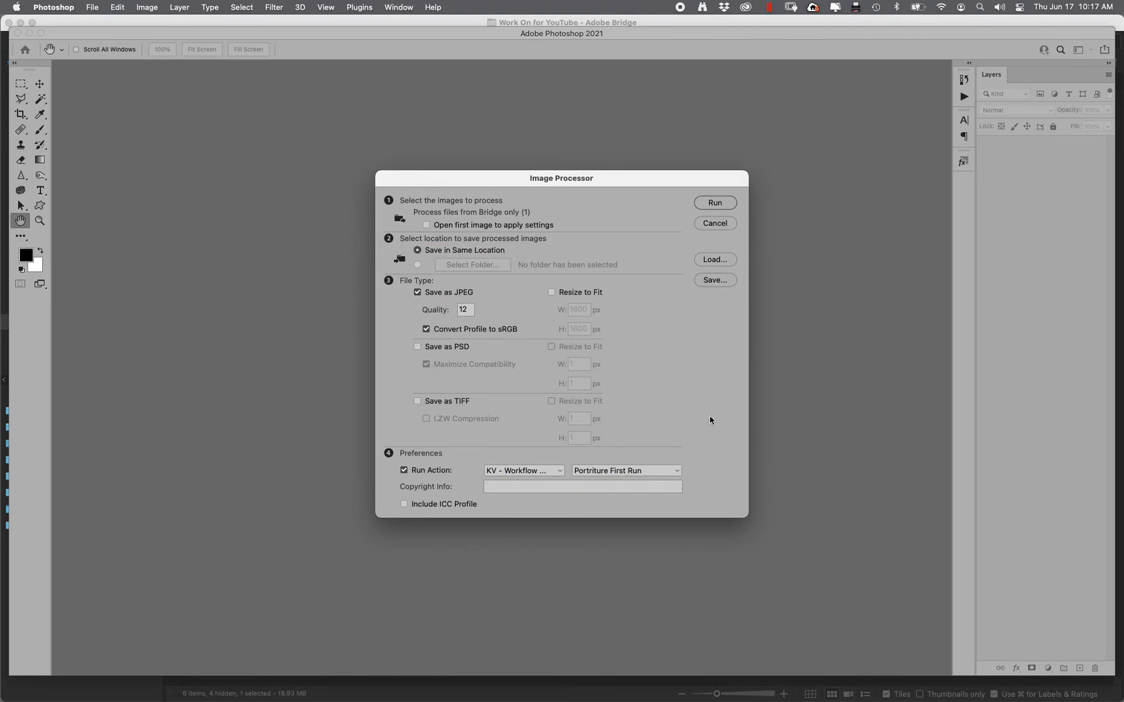
{"action": "left_click", "coordinate": [718, 205]}
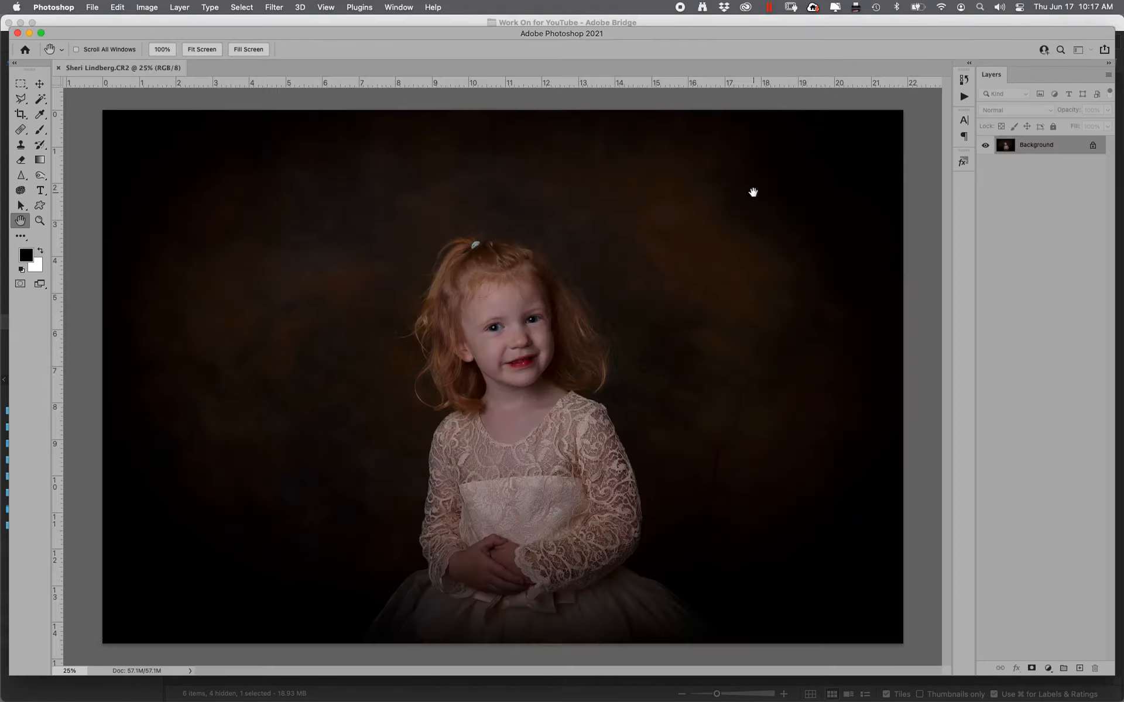
{"action": "key", "text": "super+w"}
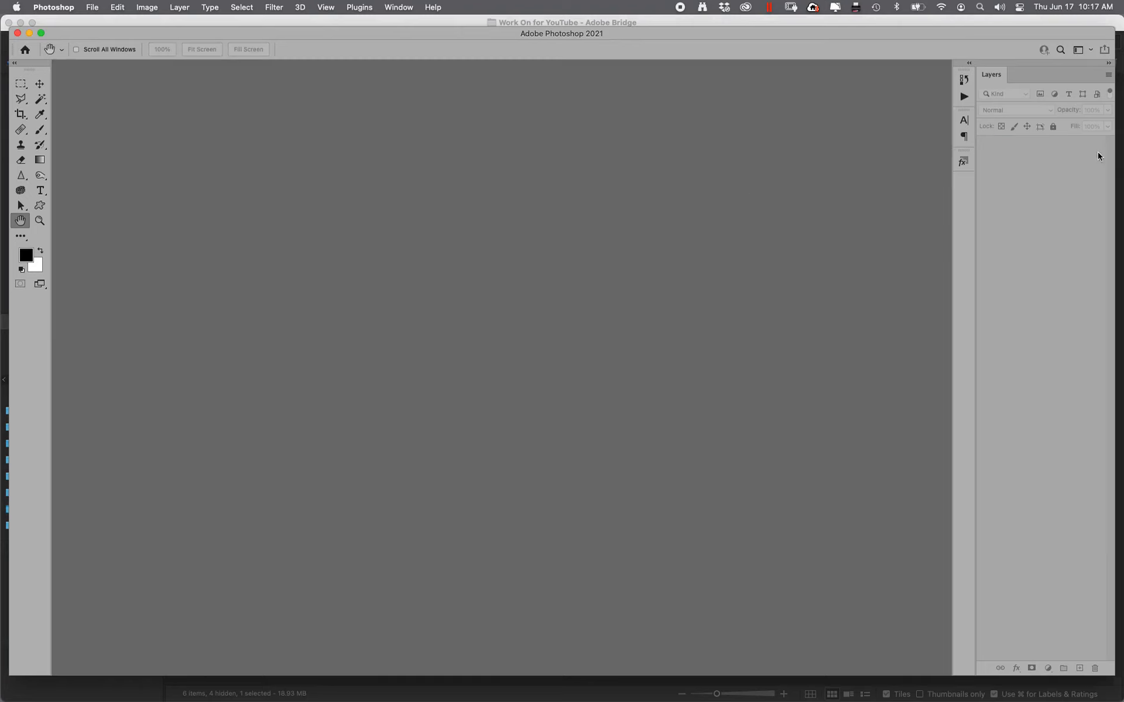
{"action": "mouse_move", "coordinate": [1121, 138]}
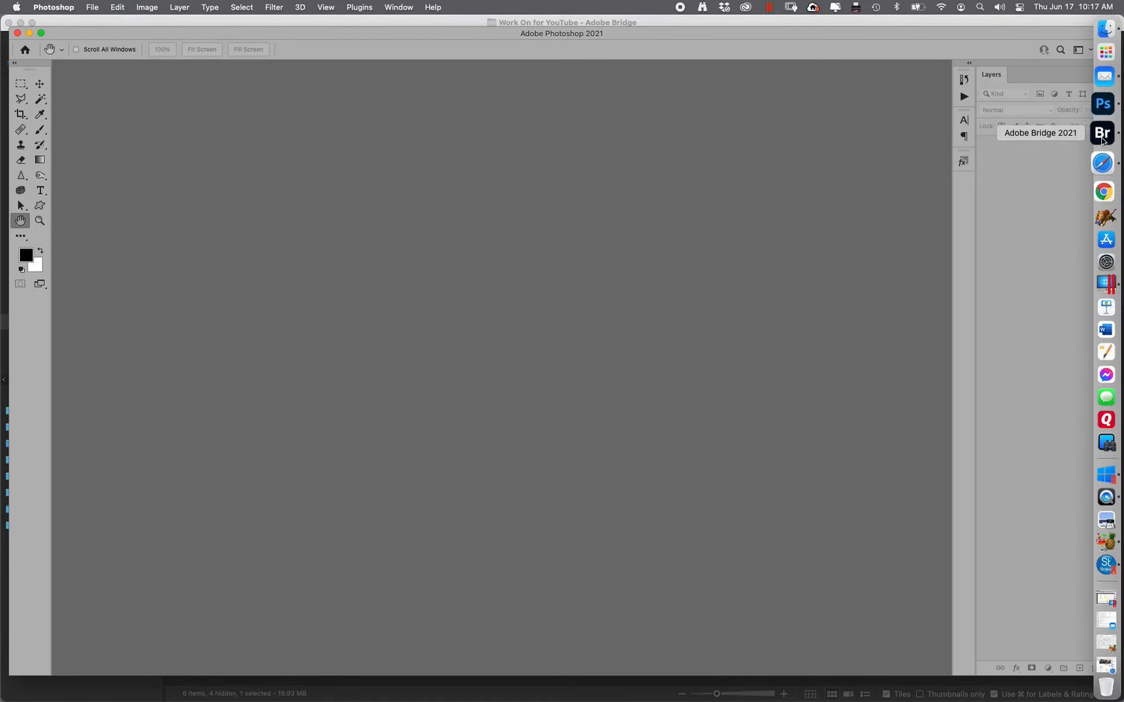
Switch to Bridge, enter the JPEG folder, and open the red-haired girl's portrait in Photoshop
{"action": "left_click", "coordinate": [1103, 133]}
{"action": "double_click", "coordinate": [542, 202]}
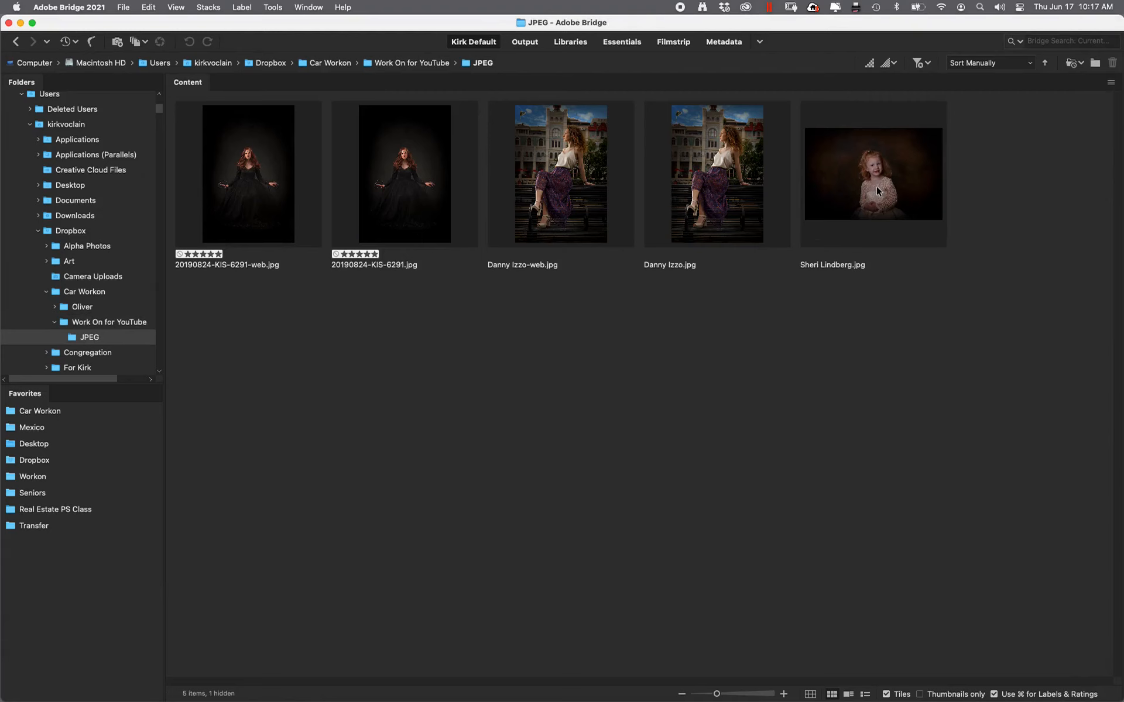
{"action": "double_click", "coordinate": [876, 187]}
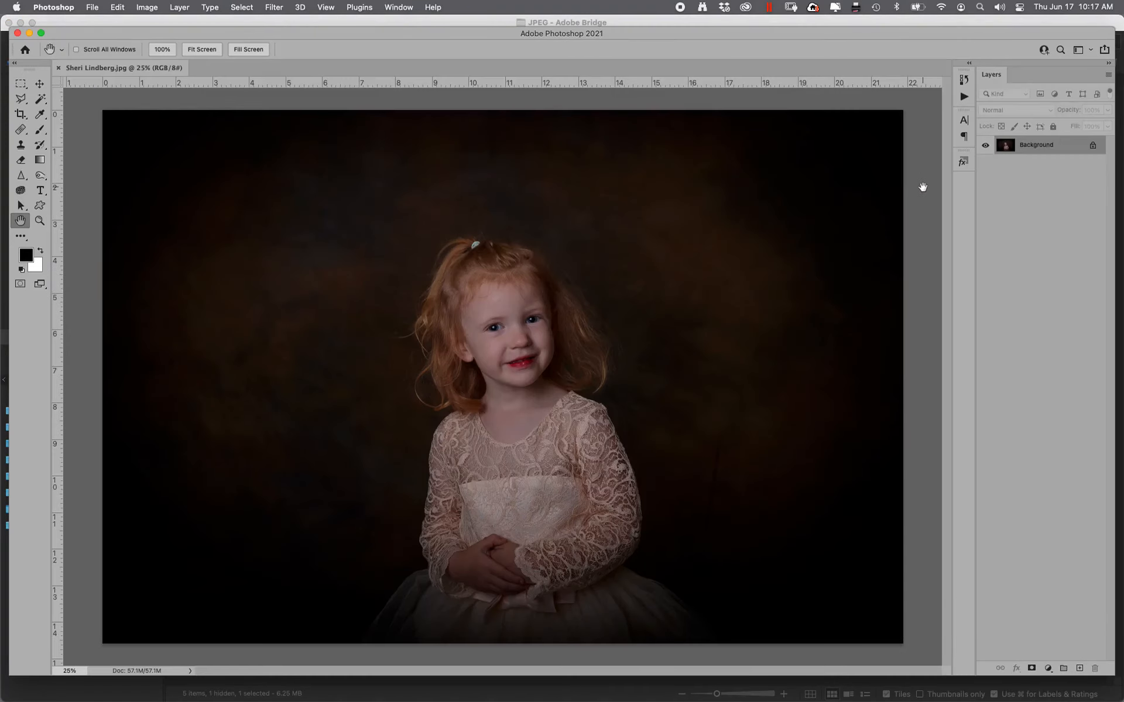
Zoom in on the girl's eyes and pan so both eyes are centered
{"action": "left_click", "coordinate": [39, 220]}
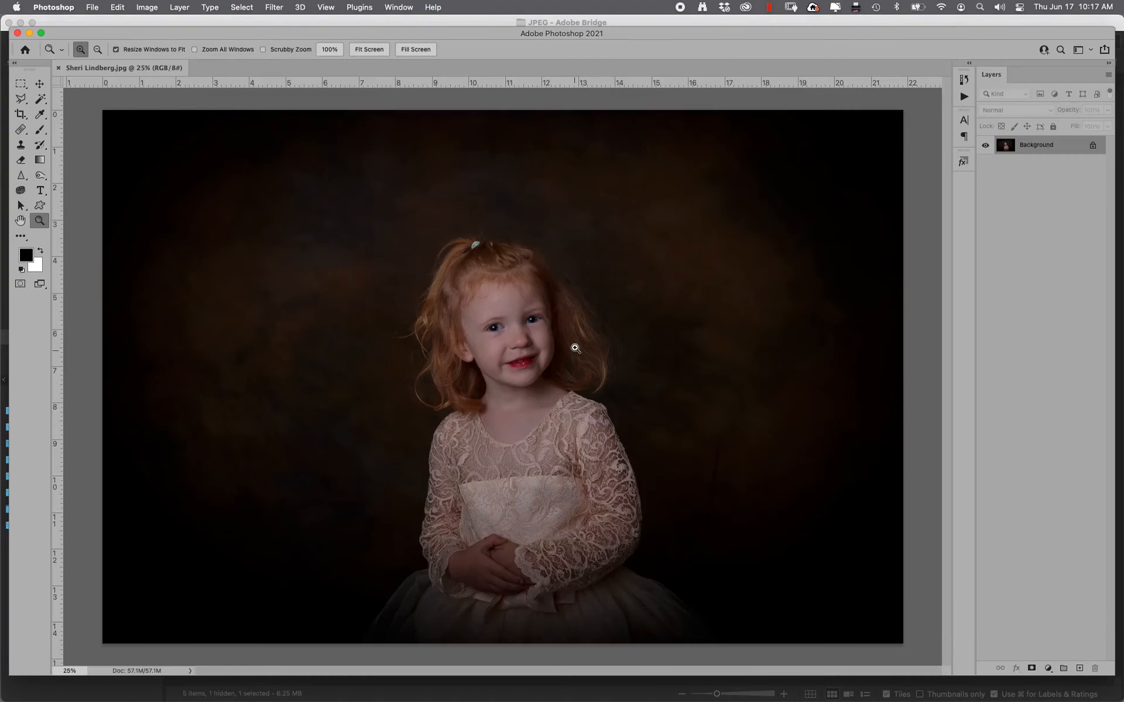
{"action": "left_click_drag", "start_coordinate": [476, 297], "coordinate": [565, 355]}
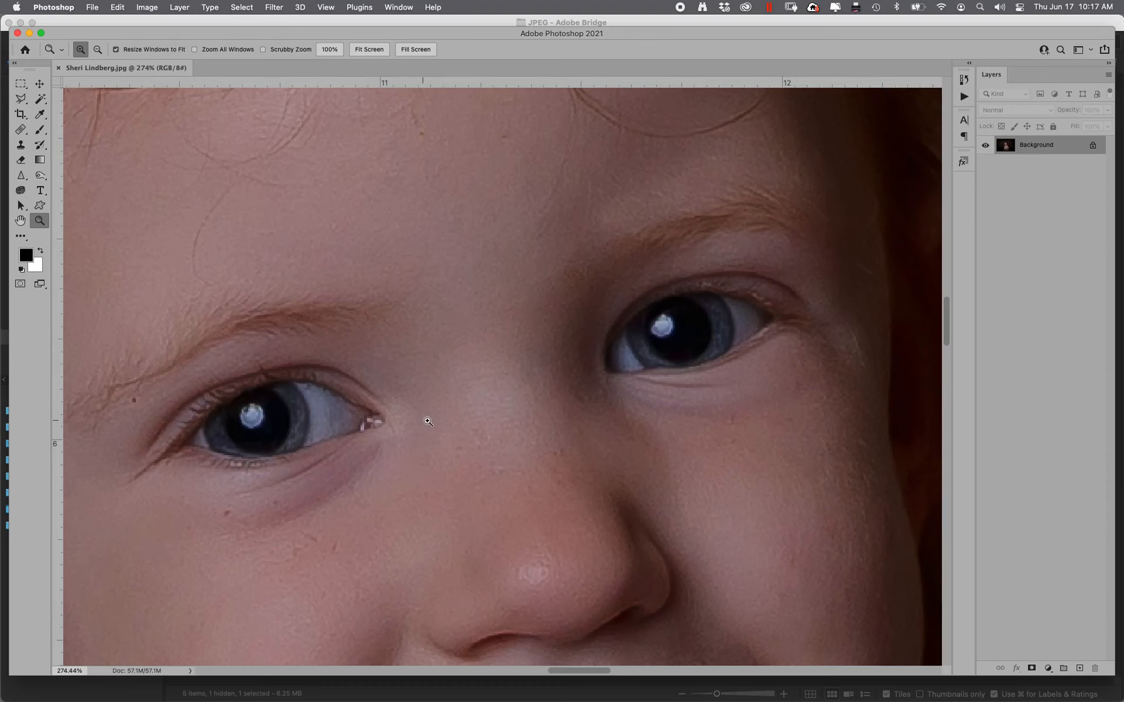
{"action": "left_click_drag", "start_coordinate": [473, 430], "coordinate": [541, 398]}
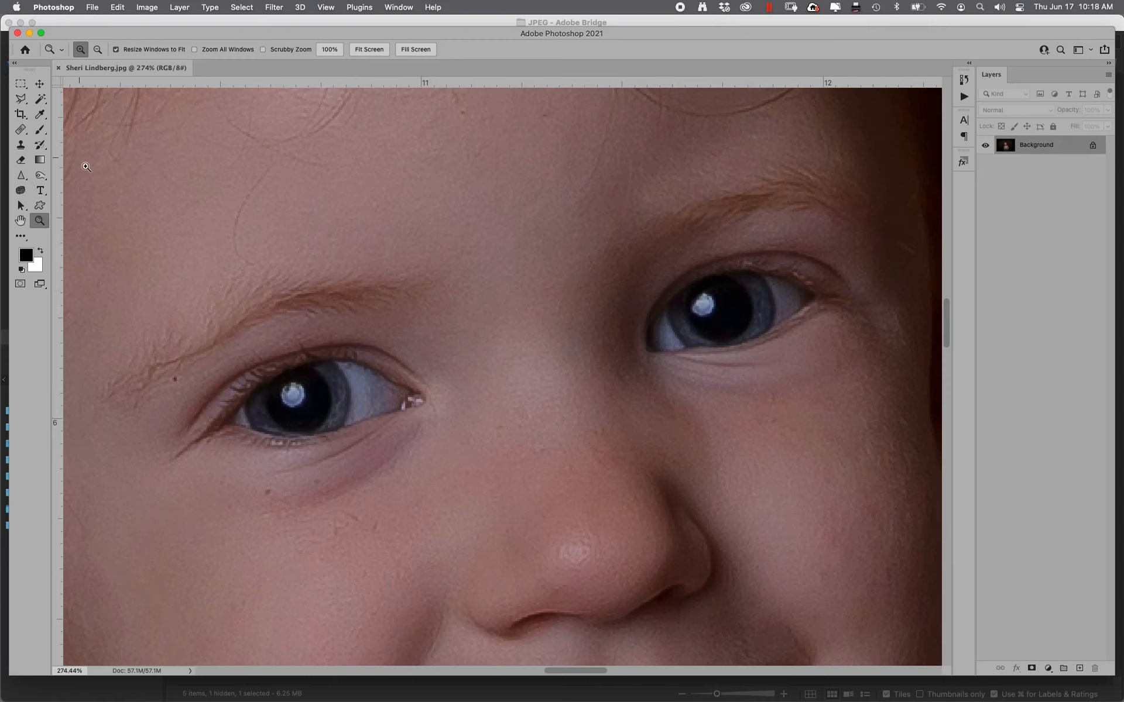
{"action": "left_click", "coordinate": [40, 130]}
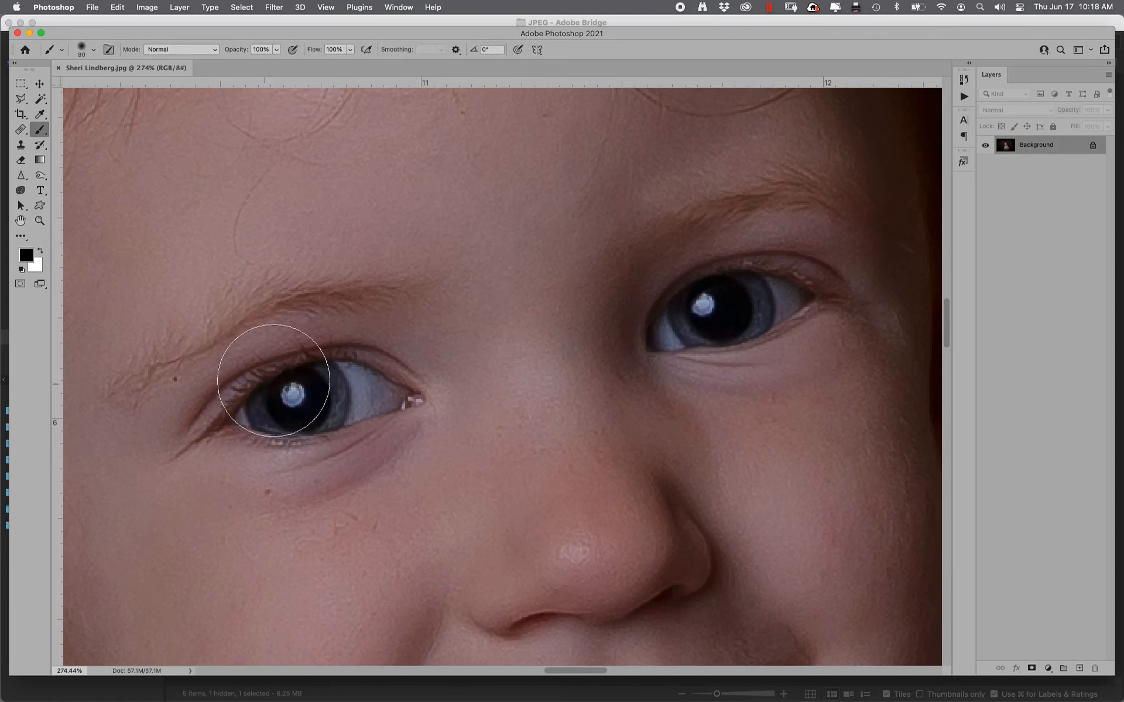
Shrink the brush to 10 px and paint black over both eyes' white catchlights
{"action": "key", "text": "bracketleft"}
{"action": "key", "text": "bracketleft"}
{"action": "key", "text": "bracketleft"}
{"action": "key", "text": "bracketleft"}
{"action": "key", "text": "bracketleft"}
{"action": "key", "text": "bracketleft"}
{"action": "key", "text": "bracketleft"}
{"action": "key", "text": "bracketleft"}
{"action": "left_click_drag", "start_coordinate": [293, 394], "coordinate": [289, 395]}
{"action": "left_click", "coordinate": [703, 303]}
{"action": "mouse_move", "coordinate": [703, 302]}
{"action": "left_mouse_down"}
{"action": "mouse_move", "coordinate": [701, 310]}
{"action": "mouse_move", "coordinate": [710, 293]}
{"action": "left_mouse_up"}
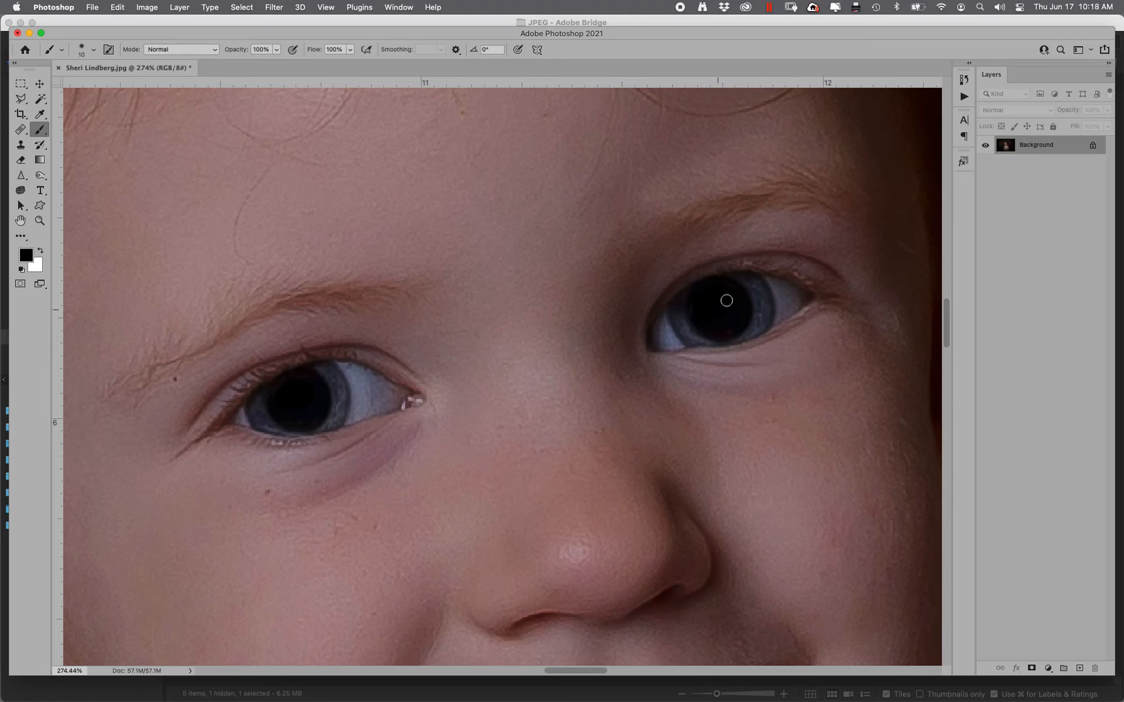
{"action": "left_click_drag", "start_coordinate": [40, 175], "coordinate": [70, 171]}
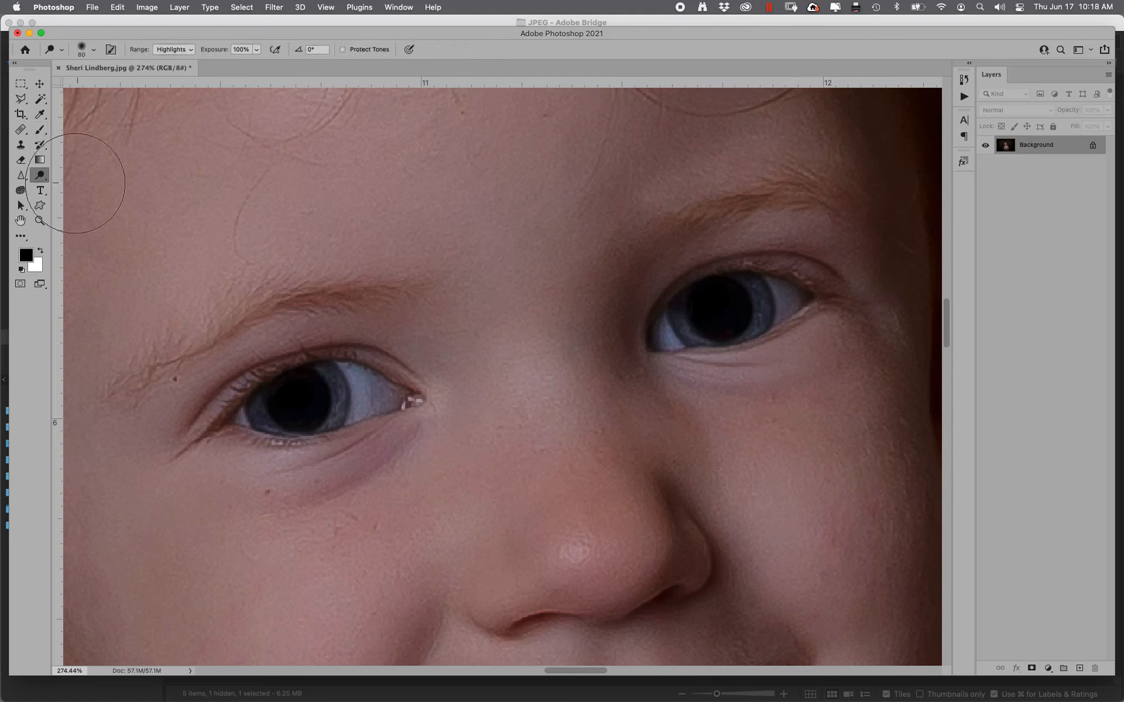
Dodge a small new catchlight into each eye with a size-40 brush on the Midtones range
{"action": "left_click", "coordinate": [174, 39]}
{"action": "key", "text": "bracketleft"}
{"action": "key", "text": "bracketleft"}
{"action": "key", "text": "bracketleft"}
{"action": "key", "text": "bracketleft"}
{"action": "key", "text": "bracketleft"}
{"action": "key", "text": "bracketleft"}
{"action": "key", "text": "bracketleft"}
{"action": "left_click_drag", "start_coordinate": [261, 406], "coordinate": [265, 404]}
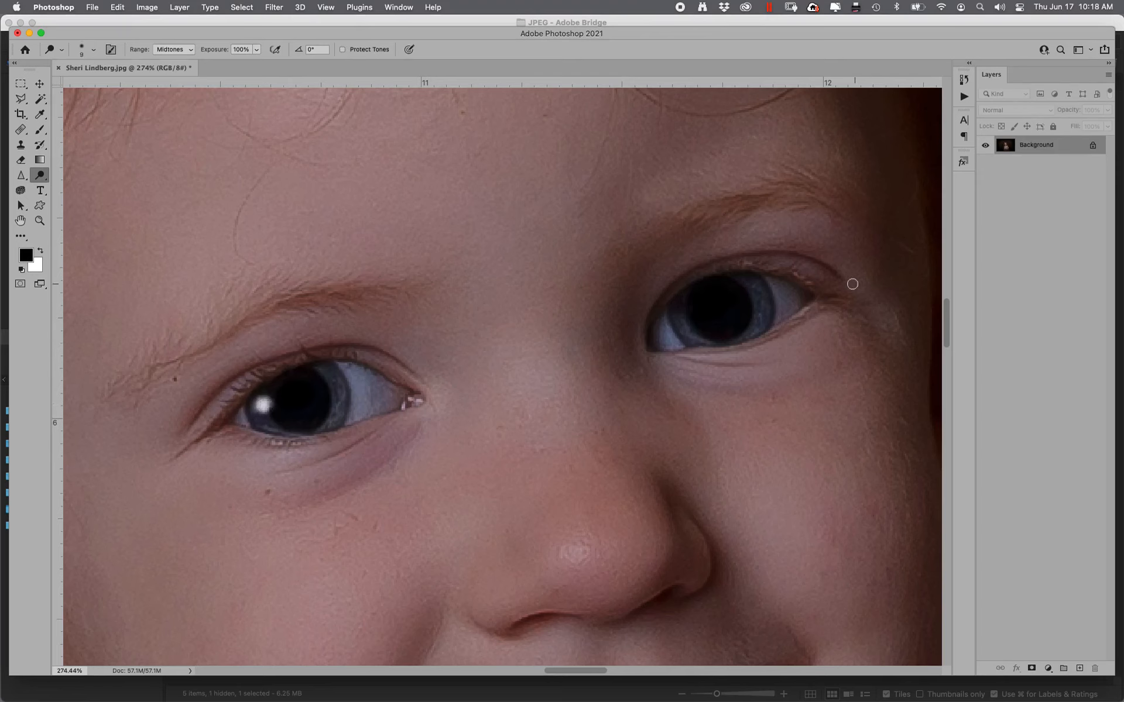
{"action": "left_click_drag", "start_coordinate": [681, 312], "coordinate": [686, 315]}
Dodge over both blue irises to brighten them, with an extra pass on the right iris
{"action": "mouse_move", "coordinate": [1122, 210]}
{"action": "left_click_drag", "start_coordinate": [756, 304], "coordinate": [735, 338]}
{"action": "left_click_drag", "start_coordinate": [330, 399], "coordinate": [308, 425]}
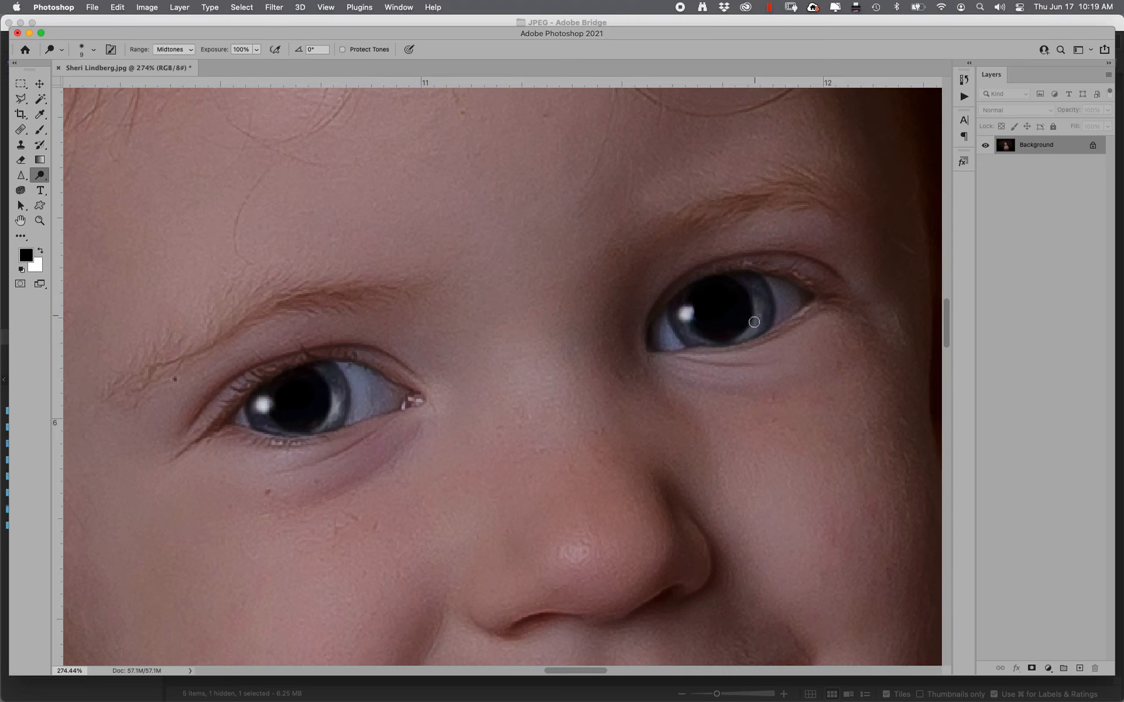
{"action": "left_click_drag", "start_coordinate": [757, 311], "coordinate": [743, 330]}
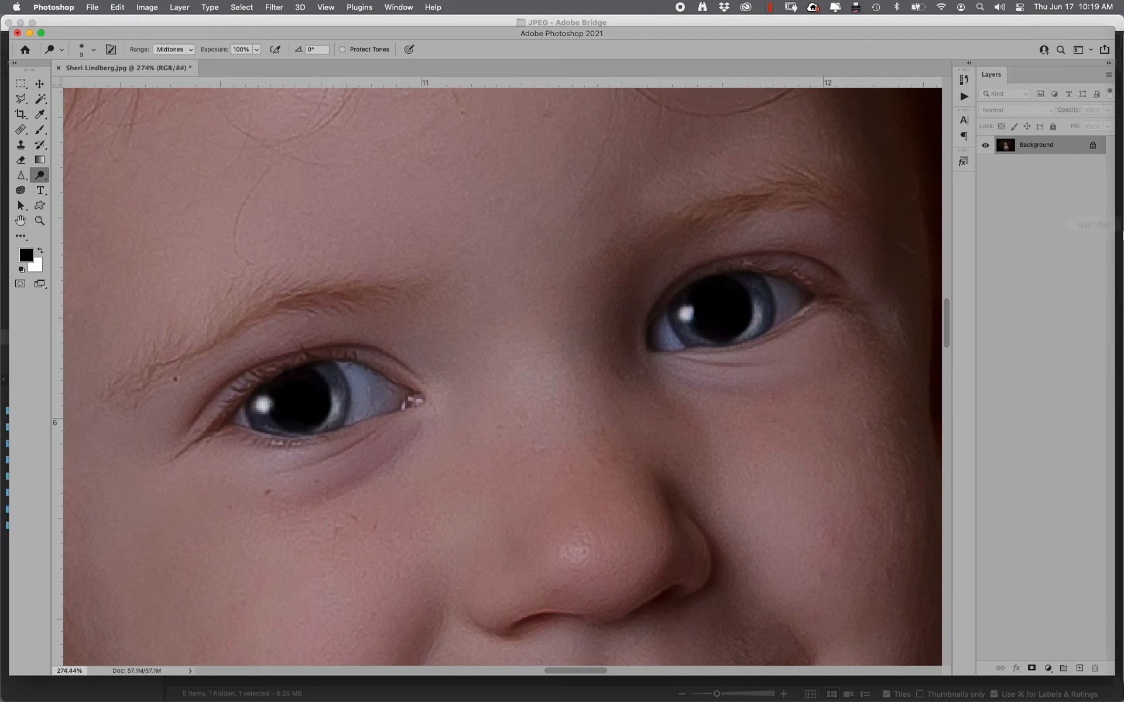
Saturate the left eyebrow with the Sponge, keep Saturate mode, and shrink the brush to 9
{"action": "left_click", "coordinate": [20, 191]}
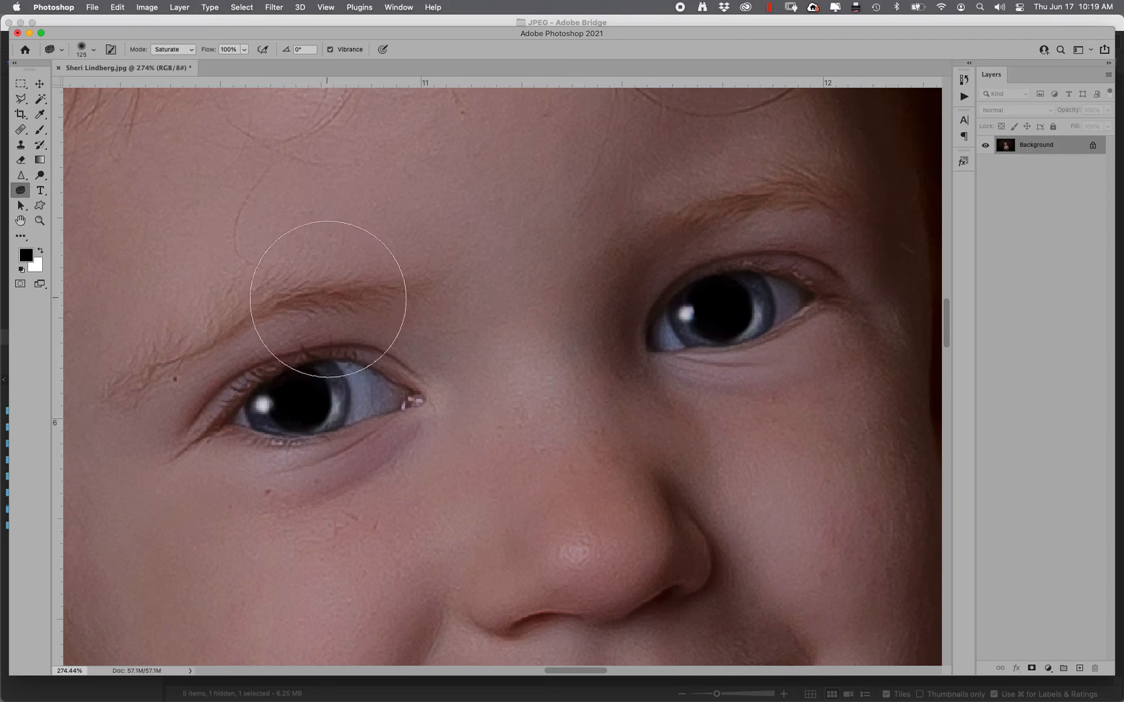
{"action": "mouse_move", "coordinate": [313, 301]}
{"action": "left_mouse_down"}
{"action": "mouse_move", "coordinate": [310, 327]}
{"action": "mouse_move", "coordinate": [221, 322]}
{"action": "mouse_move", "coordinate": [255, 314]}
{"action": "mouse_move", "coordinate": [254, 303]}
{"action": "mouse_move", "coordinate": [290, 314]}
{"action": "mouse_move", "coordinate": [365, 308]}
{"action": "mouse_move", "coordinate": [350, 321]}
{"action": "mouse_move", "coordinate": [343, 310]}
{"action": "mouse_move", "coordinate": [413, 276]}
{"action": "mouse_move", "coordinate": [566, 218]}
{"action": "mouse_move", "coordinate": [542, 433]}
{"action": "mouse_move", "coordinate": [484, 378]}
{"action": "mouse_move", "coordinate": [431, 389]}
{"action": "mouse_move", "coordinate": [463, 365]}
{"action": "mouse_move", "coordinate": [482, 368]}
{"action": "mouse_move", "coordinate": [438, 353]}
{"action": "left_mouse_up"}
{"action": "key", "text": "bracketleft"}
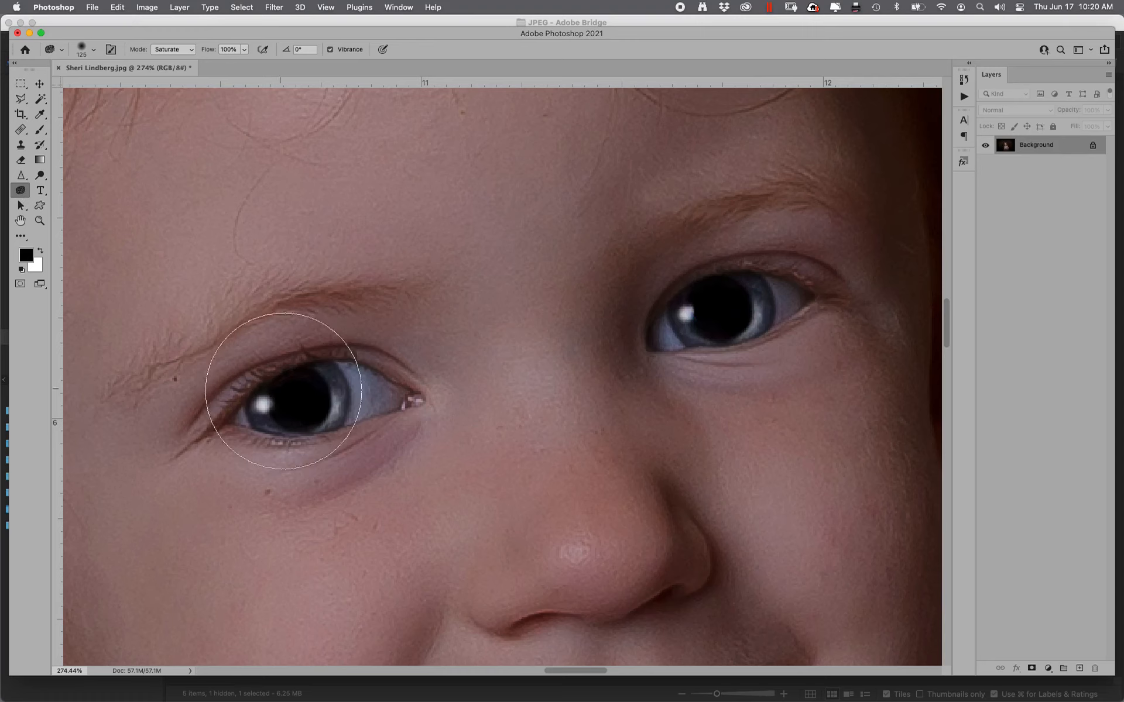
{"action": "left_click", "coordinate": [156, 52]}
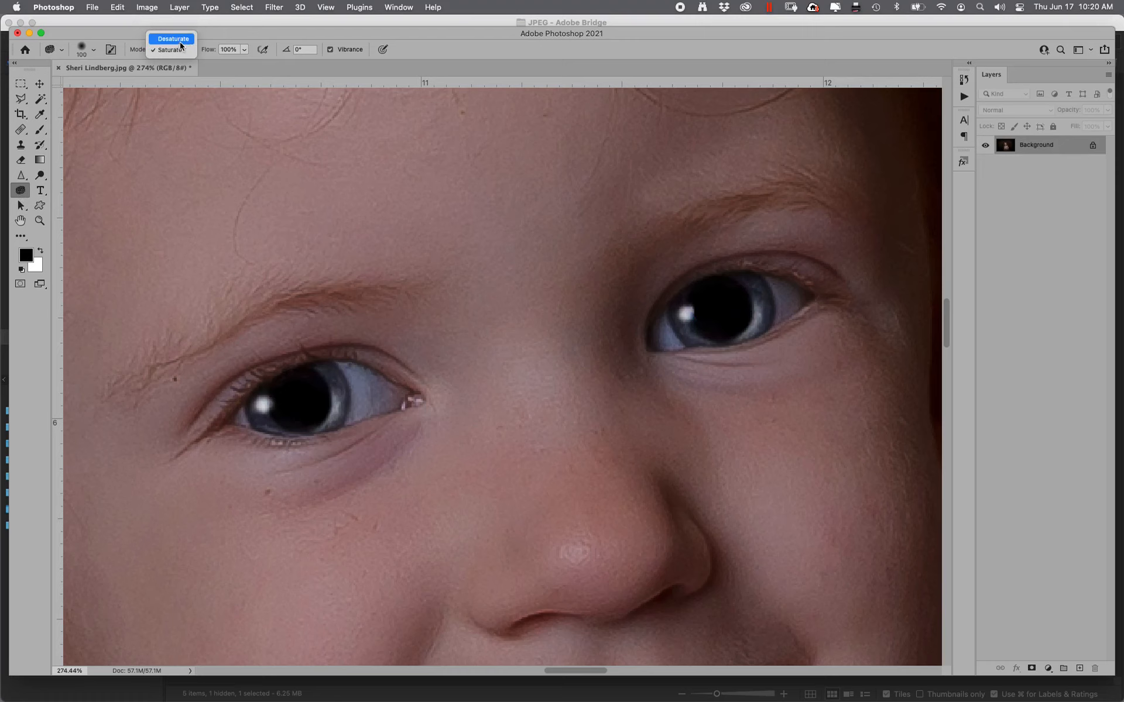
{"action": "left_click", "coordinate": [180, 51]}
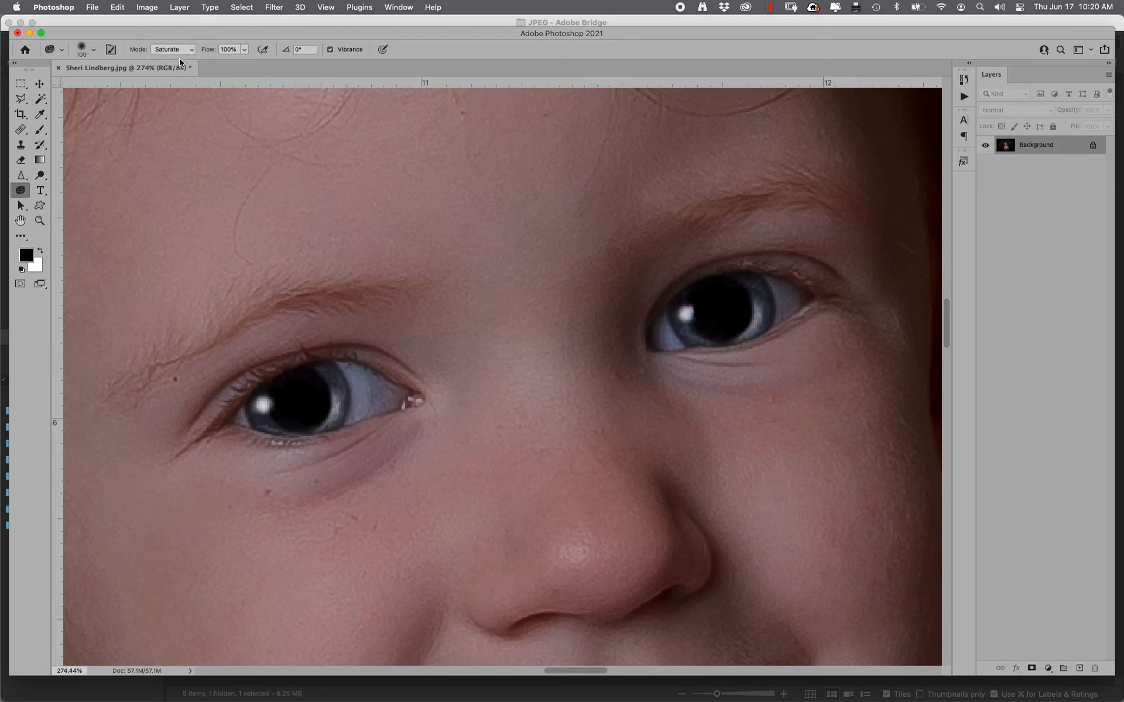
{"action": "key", "text": "bracketleft"}
{"action": "key", "text": "bracketleft"}
{"action": "key", "text": "bracketleft"}
{"action": "key", "text": "bracketleft"}
{"action": "key", "text": "bracketleft"}
{"action": "key", "text": "bracketleft"}
{"action": "key", "text": "bracketleft"}
{"action": "key", "text": "bracketleft"}
{"action": "key", "text": "bracketleft"}
{"action": "key", "text": "bracketleft"}
At 200% zoom, heal the dark shadows under both eyes with the Healing Brush
{"action": "key", "text": "super+minus"}
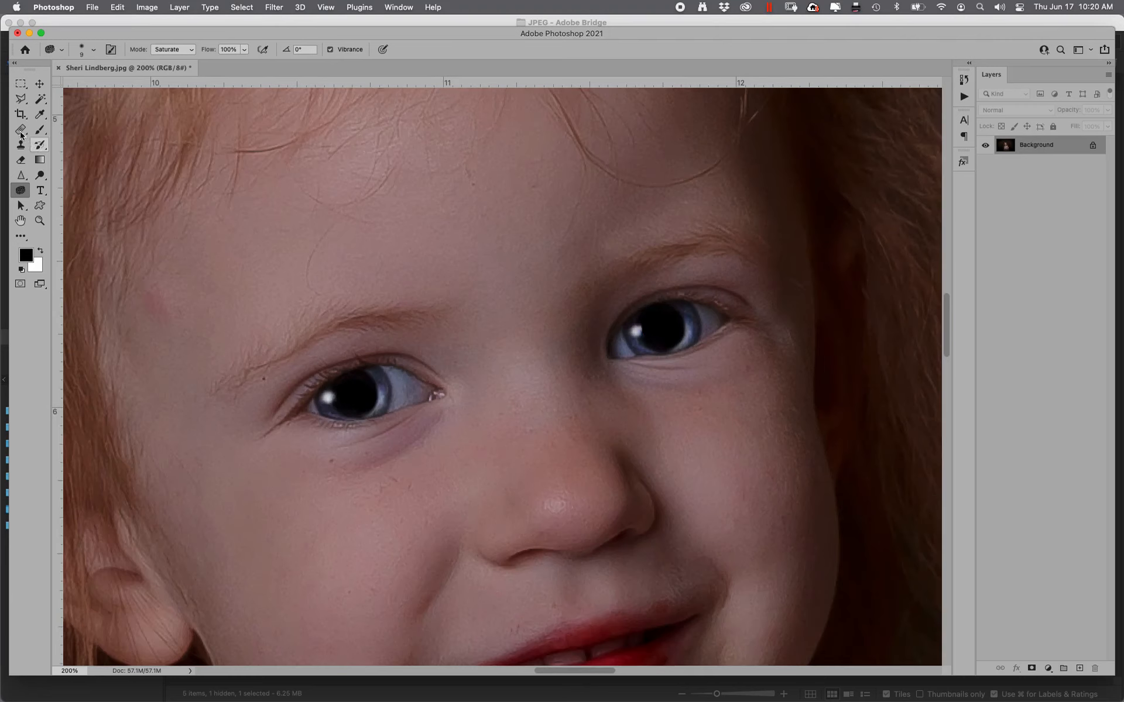
{"action": "key", "text": "j"}
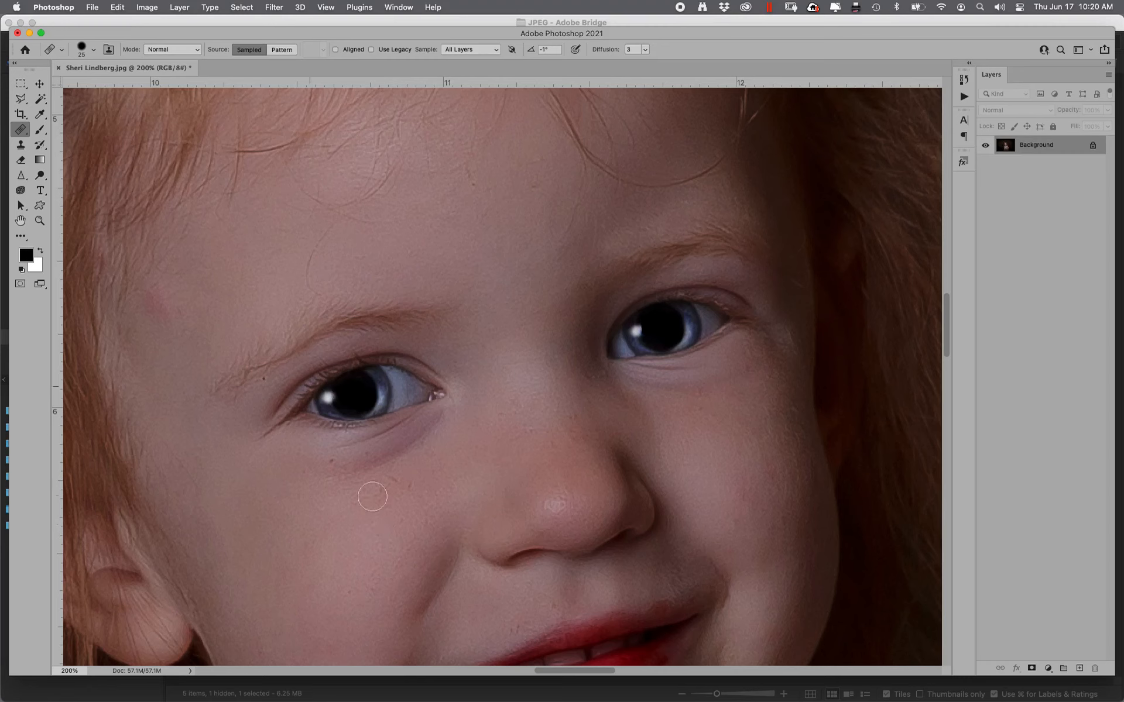
{"action": "left_click", "coordinate": [426, 438]}
{"action": "mouse_move", "coordinate": [427, 438]}
{"action": "left_mouse_down"}
{"action": "mouse_move", "coordinate": [321, 470]}
{"action": "mouse_move", "coordinate": [436, 423]}
{"action": "mouse_move", "coordinate": [376, 465]}
{"action": "left_mouse_up"}
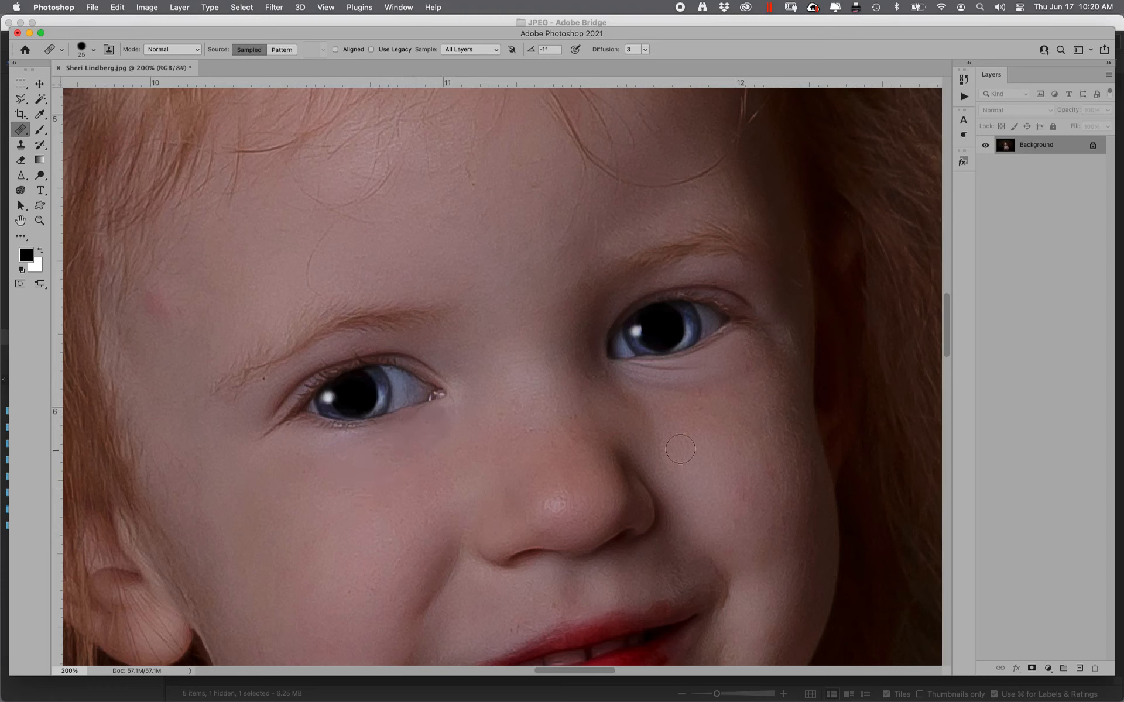
{"action": "left_click", "coordinate": [624, 384]}
{"action": "mouse_move", "coordinate": [662, 381]}
{"action": "left_mouse_down"}
{"action": "mouse_move", "coordinate": [632, 378]}
{"action": "mouse_move", "coordinate": [679, 381]}
{"action": "mouse_move", "coordinate": [626, 376]}
{"action": "mouse_move", "coordinate": [700, 396]}
{"action": "left_mouse_up"}
Heal away the stray hair above the left eyebrow
{"action": "left_click", "coordinate": [334, 300], "text": "alt"}
{"action": "mouse_move", "coordinate": [316, 290]}
{"action": "left_mouse_down"}
{"action": "mouse_move", "coordinate": [320, 212]}
{"action": "mouse_move", "coordinate": [294, 191]}
{"action": "mouse_move", "coordinate": [376, 202]}
{"action": "mouse_move", "coordinate": [340, 171]}
{"action": "mouse_move", "coordinate": [488, 161]}
{"action": "mouse_move", "coordinate": [501, 142]}
{"action": "mouse_move", "coordinate": [465, 163]}
{"action": "mouse_move", "coordinate": [504, 114]}
{"action": "mouse_move", "coordinate": [525, 177]}
{"action": "mouse_move", "coordinate": [539, 163]}
{"action": "mouse_move", "coordinate": [497, 153]}
{"action": "left_mouse_up"}
{"action": "mouse_move", "coordinate": [571, 187]}
{"action": "left_mouse_down"}
{"action": "mouse_move", "coordinate": [376, 477]}
{"action": "mouse_move", "coordinate": [641, 403]}
{"action": "mouse_move", "coordinate": [543, 156]}
{"action": "left_mouse_up"}
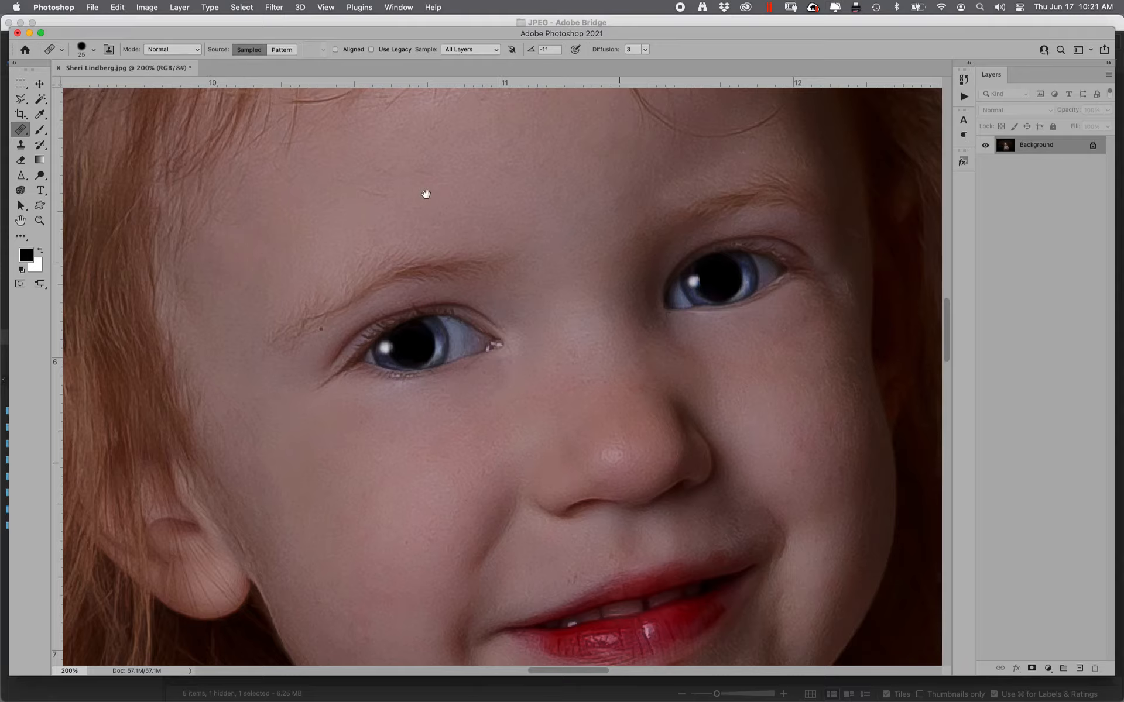
Heal the creases and uneven shading on the neck from sampled clean skin, then fit the photo on screen
{"action": "scroll", "coordinate": [468, 234], "scroll_direction": "down", "scroll_amount": 5}
{"action": "scroll", "coordinate": [468, 234], "scroll_direction": "right", "scroll_amount": 3}
{"action": "left_click", "coordinate": [206, 589], "text": "alt"}
{"action": "mouse_move", "coordinate": [213, 528]}
{"action": "left_mouse_down"}
{"action": "mouse_move", "coordinate": [188, 531]}
{"action": "mouse_move", "coordinate": [170, 514]}
{"action": "left_mouse_up"}
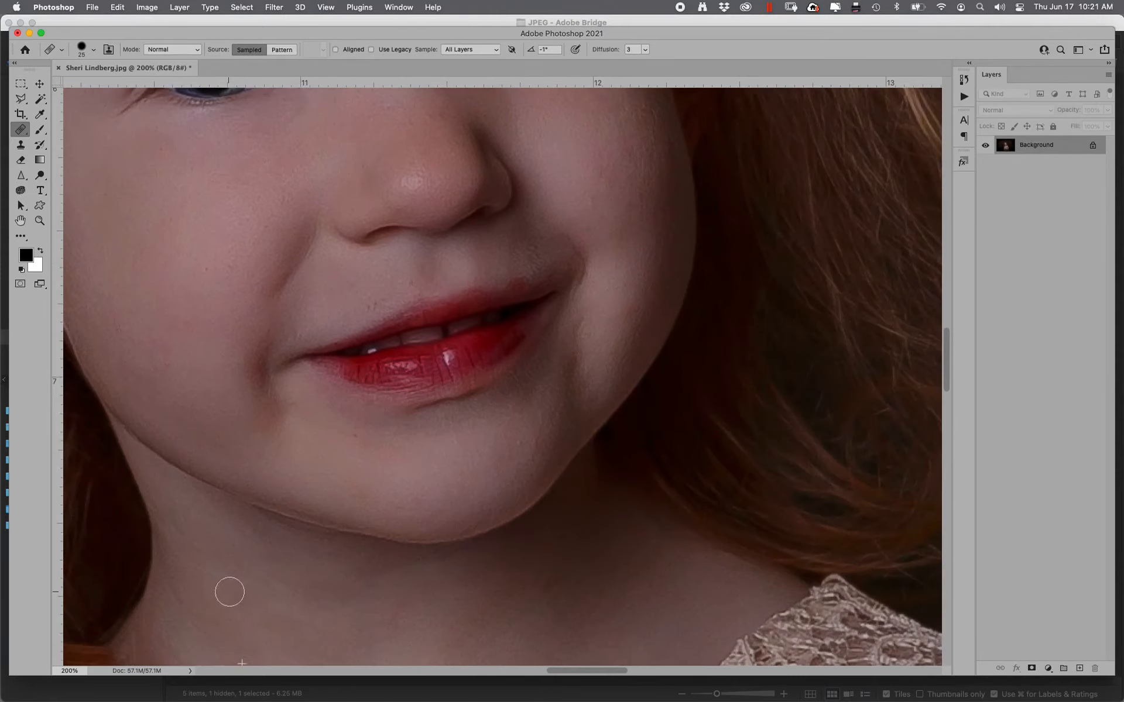
{"action": "left_click_drag", "start_coordinate": [353, 602], "coordinate": [306, 376]}
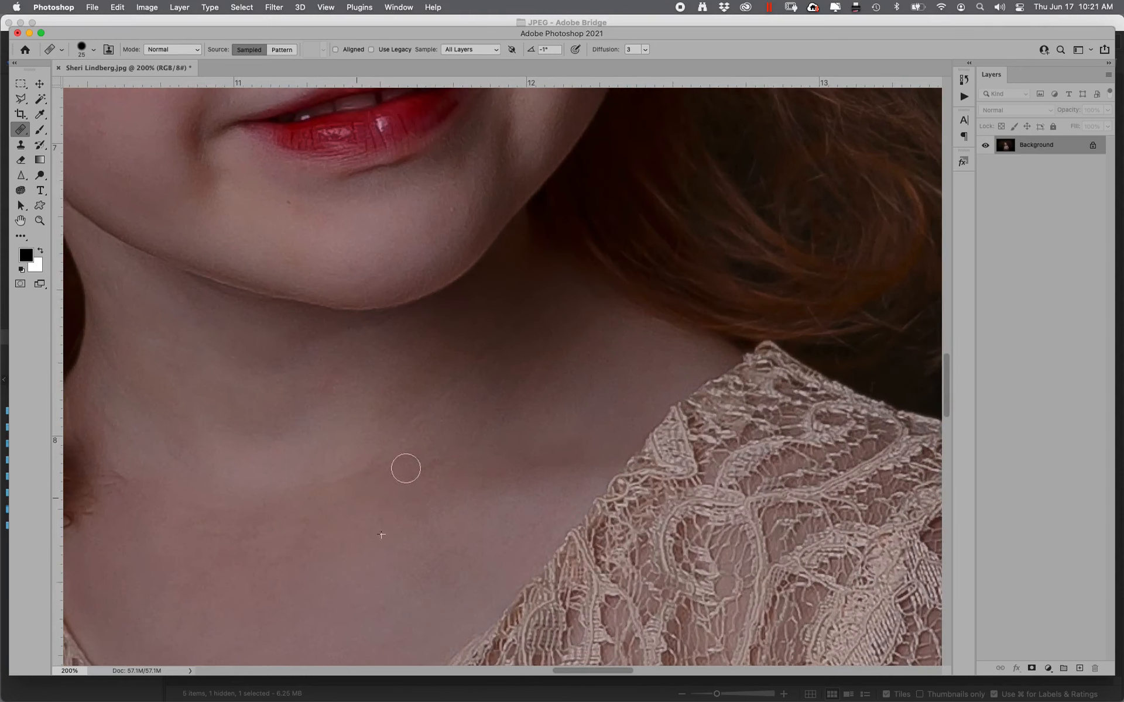
{"action": "left_click_drag", "start_coordinate": [263, 506], "coordinate": [275, 527]}
{"action": "left_click", "coordinate": [143, 543], "text": "alt"}
{"action": "mouse_move", "coordinate": [537, 370]}
{"action": "left_mouse_down"}
{"action": "mouse_move", "coordinate": [514, 400]}
{"action": "mouse_move", "coordinate": [390, 387]}
{"action": "mouse_move", "coordinate": [477, 356]}
{"action": "mouse_move", "coordinate": [398, 435]}
{"action": "mouse_move", "coordinate": [502, 337]}
{"action": "mouse_move", "coordinate": [415, 442]}
{"action": "mouse_move", "coordinate": [390, 375]}
{"action": "mouse_move", "coordinate": [468, 337]}
{"action": "mouse_move", "coordinate": [455, 343]}
{"action": "mouse_move", "coordinate": [504, 341]}
{"action": "mouse_move", "coordinate": [501, 373]}
{"action": "mouse_move", "coordinate": [435, 405]}
{"action": "mouse_move", "coordinate": [435, 383]}
{"action": "mouse_move", "coordinate": [222, 369]}
{"action": "mouse_move", "coordinate": [257, 371]}
{"action": "mouse_move", "coordinate": [176, 349]}
{"action": "mouse_move", "coordinate": [185, 349]}
{"action": "mouse_move", "coordinate": [114, 353]}
{"action": "mouse_move", "coordinate": [147, 351]}
{"action": "mouse_move", "coordinate": [146, 313]}
{"action": "mouse_move", "coordinate": [116, 290]}
{"action": "mouse_move", "coordinate": [166, 306]}
{"action": "left_mouse_up"}
{"action": "key", "text": "super+0"}
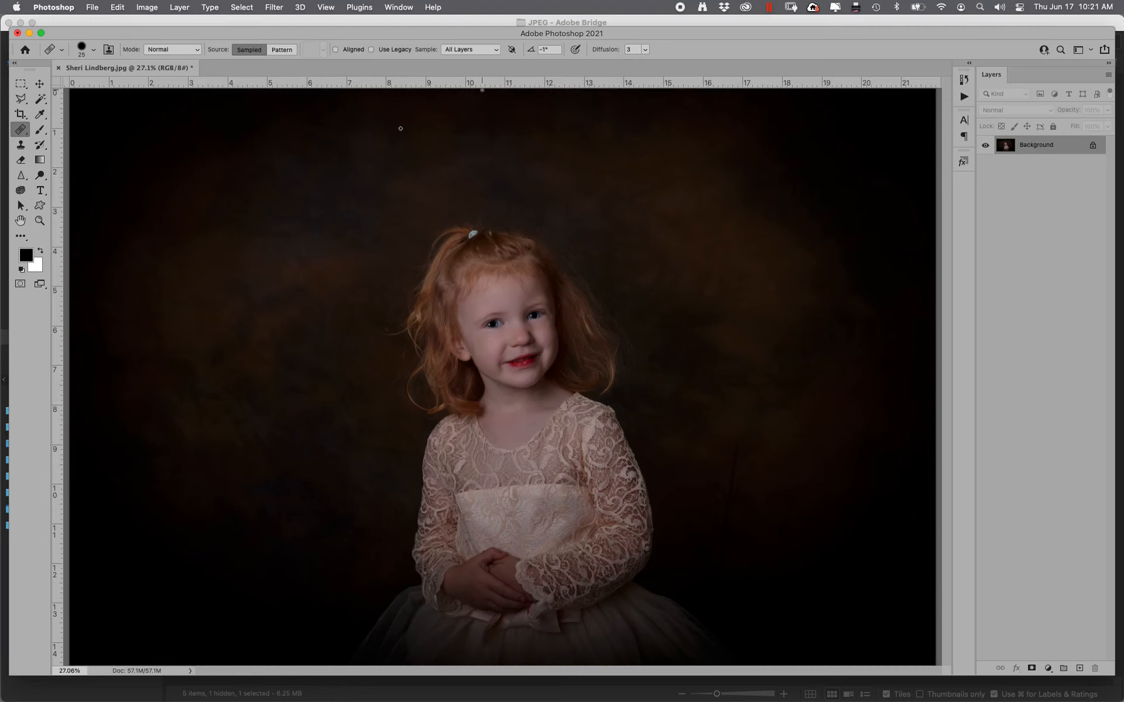
Sweep a 700 px Saturate sponge across the orange-brown mottled backdrop
{"action": "left_click", "coordinate": [20, 191]}
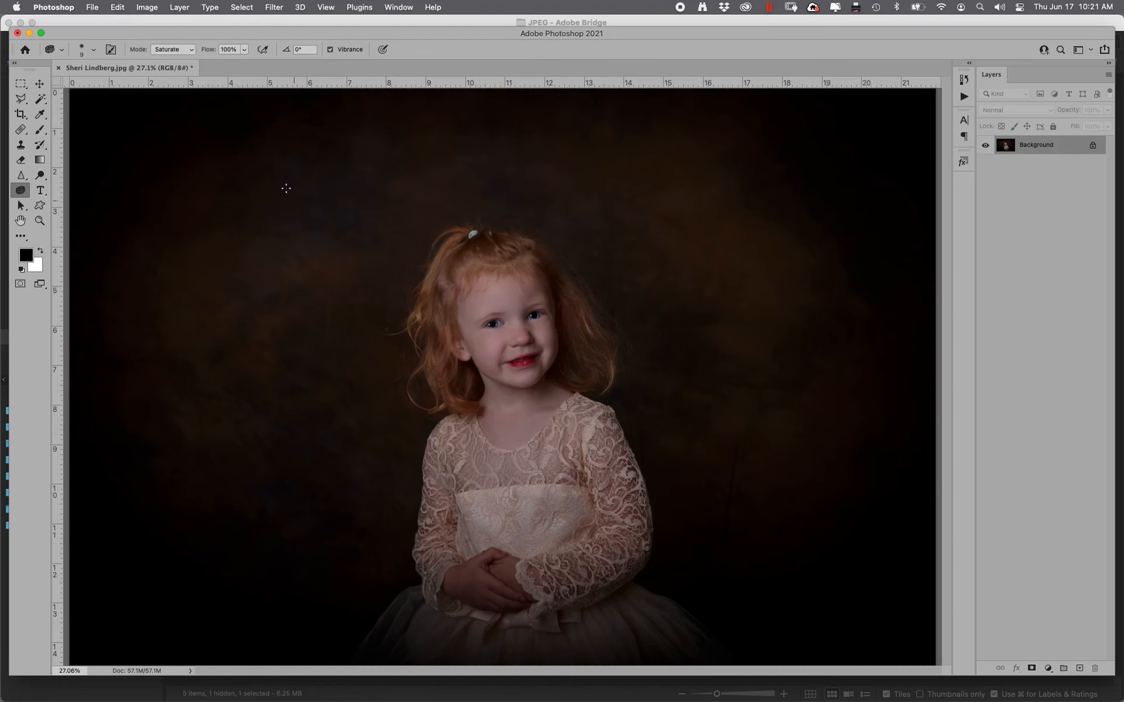
{"action": "key", "text": "bracketright"}
{"action": "key", "text": "bracketright"}
{"action": "key", "text": "bracketright"}
{"action": "key", "text": "bracketright"}
{"action": "key", "text": "bracketright"}
{"action": "key", "text": "bracketright"}
{"action": "key", "text": "bracketright"}
{"action": "key", "text": "bracketright"}
{"action": "key", "text": "bracketright"}
{"action": "key", "text": "bracketright"}
{"action": "key", "text": "bracketright"}
{"action": "key", "text": "bracketright"}
{"action": "key", "text": "bracketright"}
{"action": "mouse_move", "coordinate": [287, 292]}
{"action": "left_mouse_down"}
{"action": "mouse_move", "coordinate": [351, 303]}
{"action": "mouse_move", "coordinate": [194, 342]}
{"action": "mouse_move", "coordinate": [171, 462]}
{"action": "mouse_move", "coordinate": [181, 409]}
{"action": "mouse_move", "coordinate": [353, 288]}
{"action": "mouse_move", "coordinate": [378, 294]}
{"action": "mouse_move", "coordinate": [199, 341]}
{"action": "mouse_move", "coordinate": [196, 520]}
{"action": "mouse_move", "coordinate": [346, 190]}
{"action": "mouse_move", "coordinate": [422, 162]}
{"action": "mouse_move", "coordinate": [676, 198]}
{"action": "mouse_move", "coordinate": [759, 263]}
{"action": "mouse_move", "coordinate": [624, 173]}
{"action": "mouse_move", "coordinate": [783, 319]}
{"action": "mouse_move", "coordinate": [672, 211]}
{"action": "mouse_move", "coordinate": [821, 376]}
{"action": "mouse_move", "coordinate": [736, 248]}
{"action": "mouse_move", "coordinate": [576, 190]}
{"action": "mouse_move", "coordinate": [761, 435]}
{"action": "mouse_move", "coordinate": [854, 528]}
{"action": "mouse_move", "coordinate": [761, 408]}
{"action": "mouse_move", "coordinate": [701, 541]}
{"action": "mouse_move", "coordinate": [541, 500]}
{"action": "mouse_move", "coordinate": [292, 530]}
{"action": "mouse_move", "coordinate": [311, 539]}
{"action": "mouse_move", "coordinate": [347, 480]}
{"action": "mouse_move", "coordinate": [194, 645]}
{"action": "mouse_move", "coordinate": [189, 550]}
{"action": "mouse_move", "coordinate": [282, 564]}
{"action": "mouse_move", "coordinate": [329, 375]}
{"action": "mouse_move", "coordinate": [343, 415]}
{"action": "mouse_move", "coordinate": [319, 359]}
{"action": "mouse_move", "coordinate": [310, 520]}
{"action": "mouse_move", "coordinate": [226, 519]}
{"action": "mouse_move", "coordinate": [311, 509]}
{"action": "mouse_move", "coordinate": [339, 357]}
{"action": "mouse_move", "coordinate": [300, 465]}
{"action": "mouse_move", "coordinate": [310, 230]}
{"action": "mouse_move", "coordinate": [352, 212]}
{"action": "mouse_move", "coordinate": [308, 345]}
{"action": "mouse_move", "coordinate": [117, 417]}
{"action": "mouse_move", "coordinate": [208, 492]}
{"action": "mouse_move", "coordinate": [311, 407]}
{"action": "mouse_move", "coordinate": [340, 434]}
{"action": "mouse_move", "coordinate": [347, 515]}
{"action": "mouse_move", "coordinate": [414, 562]}
{"action": "mouse_move", "coordinate": [794, 450]}
{"action": "mouse_move", "coordinate": [738, 449]}
{"action": "mouse_move", "coordinate": [883, 340]}
{"action": "mouse_move", "coordinate": [813, 258]}
{"action": "mouse_move", "coordinate": [740, 139]}
{"action": "mouse_move", "coordinate": [834, 294]}
{"action": "mouse_move", "coordinate": [850, 365]}
{"action": "mouse_move", "coordinate": [722, 191]}
{"action": "mouse_move", "coordinate": [463, 178]}
{"action": "mouse_move", "coordinate": [381, 191]}
{"action": "mouse_move", "coordinate": [391, 197]}
{"action": "mouse_move", "coordinate": [357, 296]}
{"action": "mouse_move", "coordinate": [238, 213]}
{"action": "mouse_move", "coordinate": [121, 243]}
{"action": "mouse_move", "coordinate": [160, 247]}
{"action": "mouse_move", "coordinate": [148, 280]}
{"action": "mouse_move", "coordinate": [139, 240]}
{"action": "mouse_move", "coordinate": [219, 189]}
{"action": "mouse_move", "coordinate": [144, 227]}
{"action": "mouse_move", "coordinate": [346, 485]}
{"action": "mouse_move", "coordinate": [246, 463]}
{"action": "mouse_move", "coordinate": [239, 607]}
{"action": "mouse_move", "coordinate": [353, 409]}
{"action": "mouse_move", "coordinate": [310, 597]}
{"action": "mouse_move", "coordinate": [306, 557]}
{"action": "mouse_move", "coordinate": [792, 494]}
{"action": "mouse_move", "coordinate": [706, 528]}
{"action": "mouse_move", "coordinate": [787, 544]}
{"action": "mouse_move", "coordinate": [838, 311]}
{"action": "mouse_move", "coordinate": [876, 216]}
{"action": "mouse_move", "coordinate": [816, 171]}
{"action": "mouse_move", "coordinate": [388, 181]}
{"action": "mouse_move", "coordinate": [301, 163]}
{"action": "mouse_move", "coordinate": [165, 240]}
{"action": "mouse_move", "coordinate": [196, 163]}
{"action": "mouse_move", "coordinate": [181, 218]}
{"action": "mouse_move", "coordinate": [210, 283]}
{"action": "mouse_move", "coordinate": [329, 170]}
{"action": "mouse_move", "coordinate": [261, 216]}
{"action": "mouse_move", "coordinate": [175, 221]}
{"action": "mouse_move", "coordinate": [208, 268]}
{"action": "mouse_move", "coordinate": [207, 484]}
{"action": "mouse_move", "coordinate": [226, 569]}
{"action": "mouse_move", "coordinate": [281, 394]}
{"action": "mouse_move", "coordinate": [248, 657]}
{"action": "left_mouse_up"}
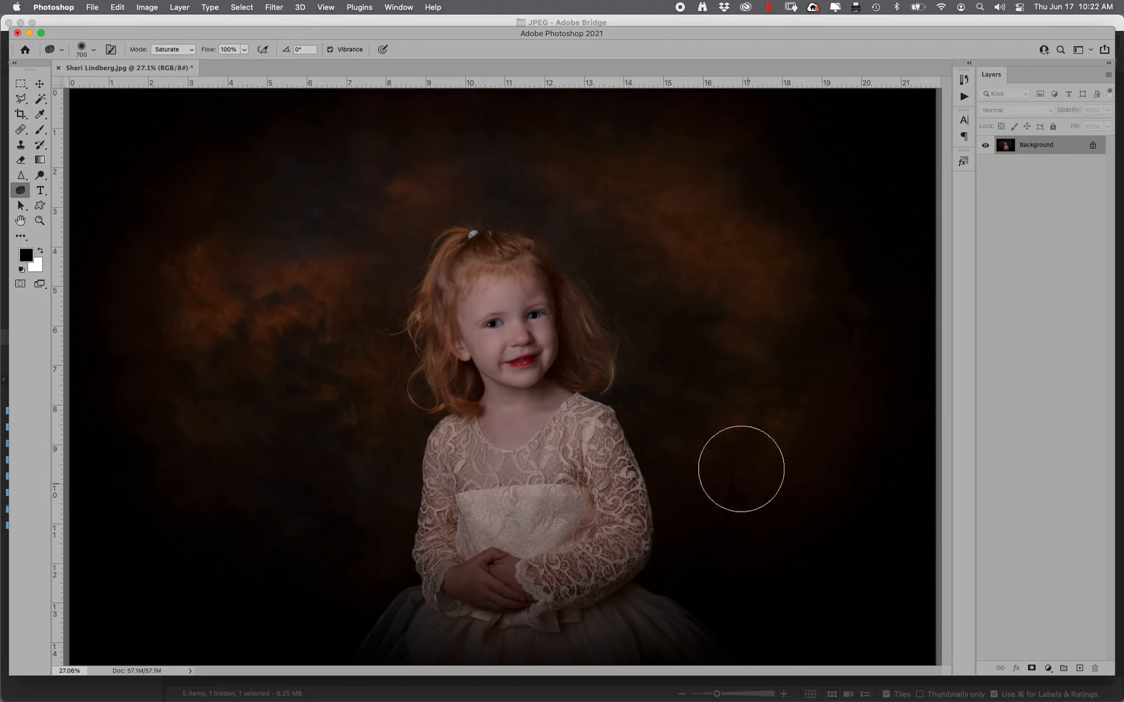
Heal the grey backdrop spot beside the dress, undoing a stray patch over the eye
{"action": "left_click", "coordinate": [28, 132]}
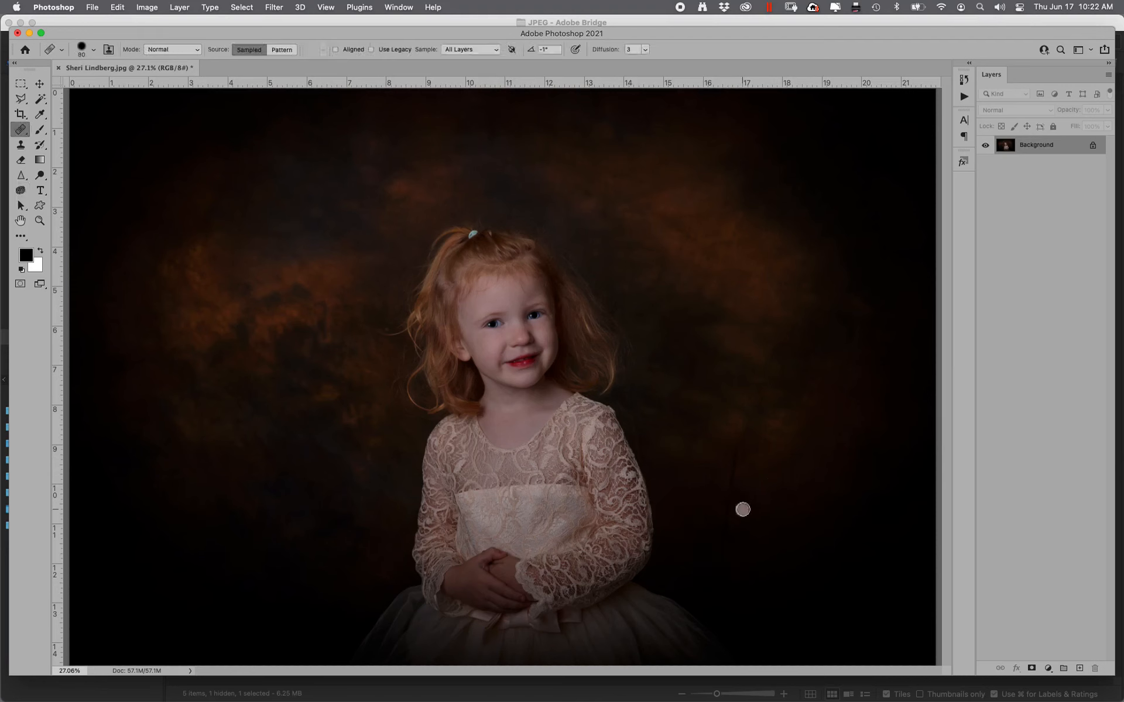
{"action": "mouse_move", "coordinate": [748, 551]}
{"action": "left_mouse_down"}
{"action": "mouse_move", "coordinate": [729, 513]}
{"action": "mouse_move", "coordinate": [740, 439]}
{"action": "mouse_move", "coordinate": [728, 552]}
{"action": "left_mouse_up"}
{"action": "mouse_move", "coordinate": [1122, 256]}
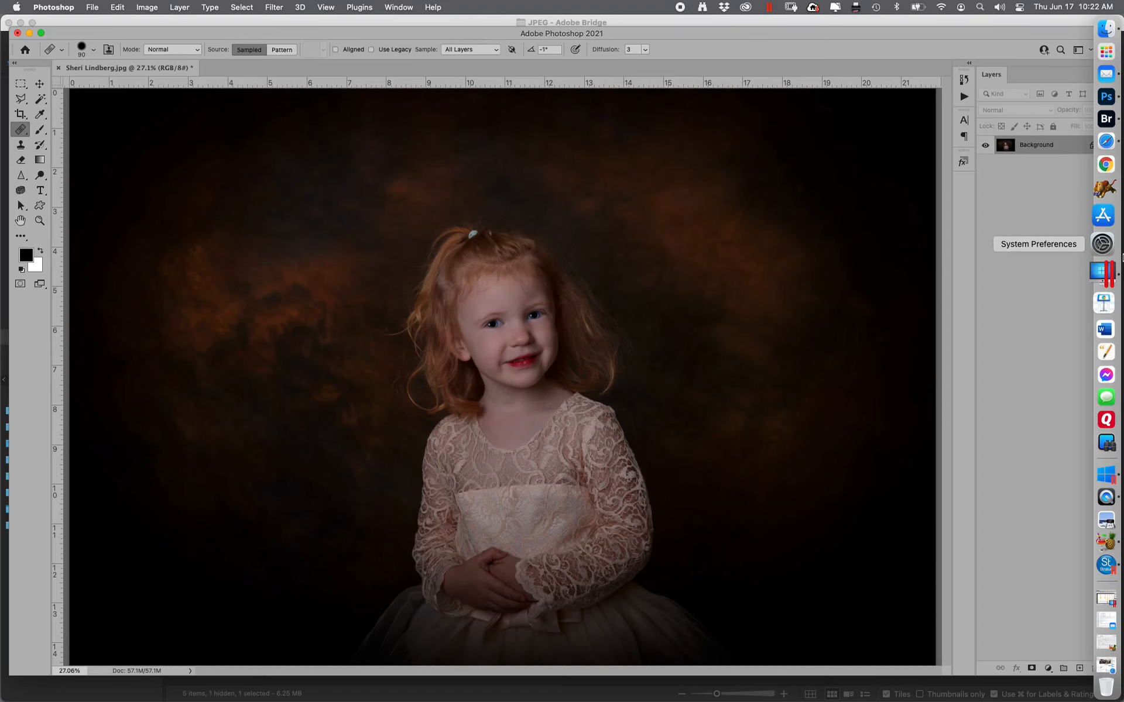
{"action": "left_click_drag", "start_coordinate": [541, 316], "coordinate": [526, 320]}
{"action": "key", "text": "super+z"}
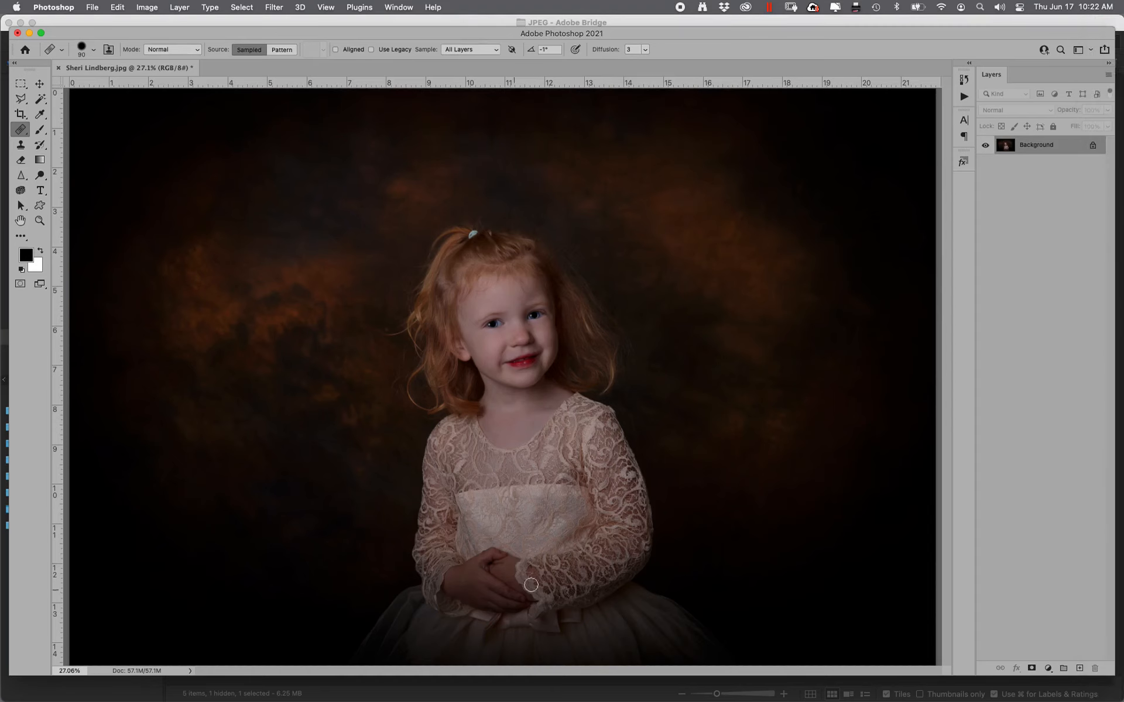
Zoom in closely on the blue hair tie on top of the girl's head
{"action": "left_click", "coordinate": [40, 221]}
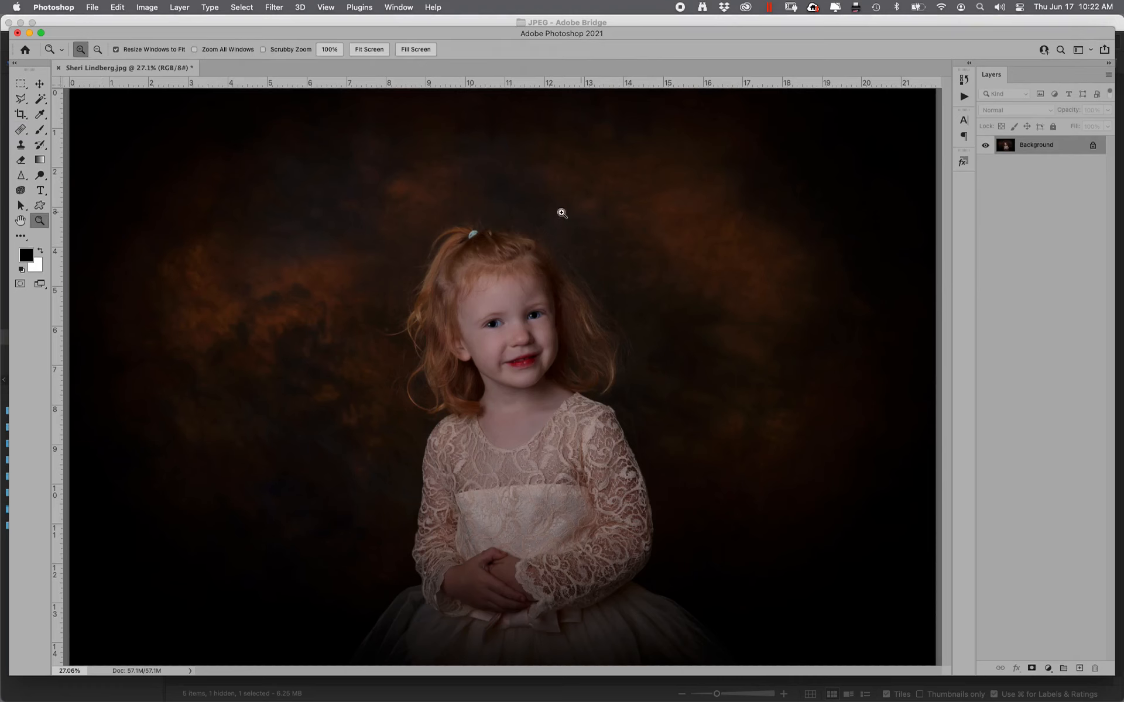
{"action": "left_click_drag", "start_coordinate": [439, 214], "coordinate": [541, 290]}
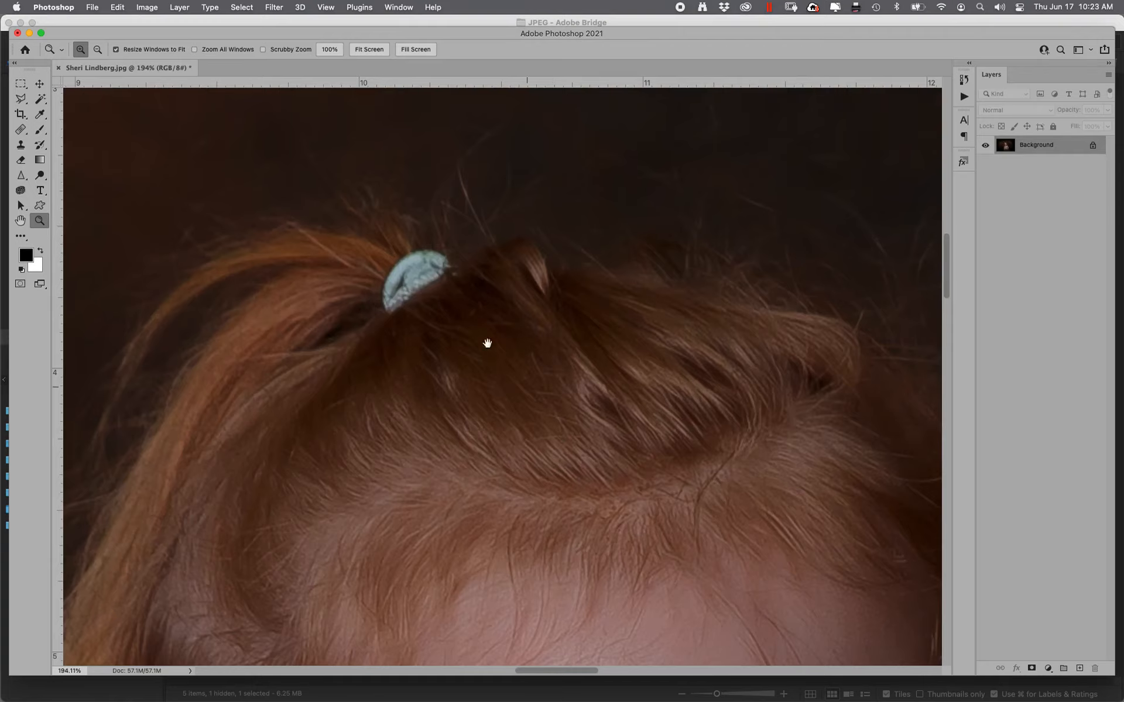
{"action": "scroll", "coordinate": [540, 474], "scroll_direction": "down", "scroll_amount": 20}
{"action": "scroll", "coordinate": [568, 321], "scroll_direction": "down", "scroll_amount": 3}
{"action": "scroll", "coordinate": [564, 325], "scroll_direction": "up", "scroll_amount": 20}
{"action": "scroll", "coordinate": [550, 175], "scroll_direction": "left", "scroll_amount": 6}
{"action": "scroll", "coordinate": [482, 589], "scroll_direction": "up", "scroll_amount": 20}
{"action": "scroll", "coordinate": [530, 504], "scroll_direction": "right", "scroll_amount": 3}
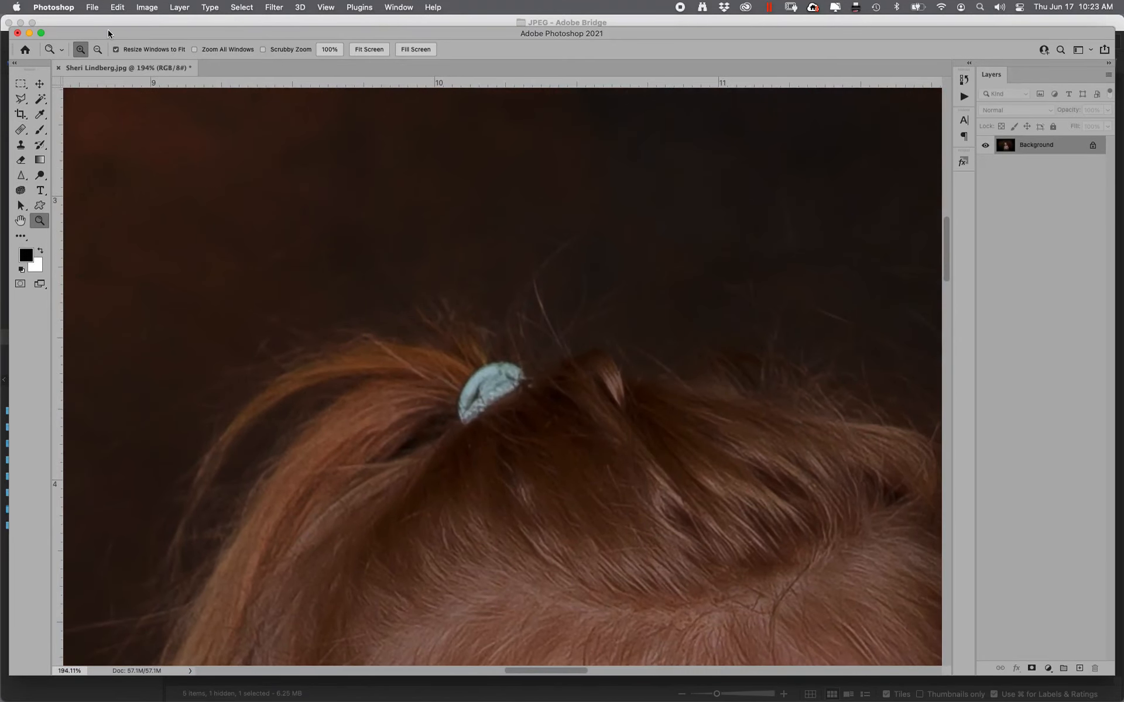
In Hue/Saturation, target Blues, sample the hair tie, and narrow the hue range to the clip
{"action": "key", "text": "super+u"}
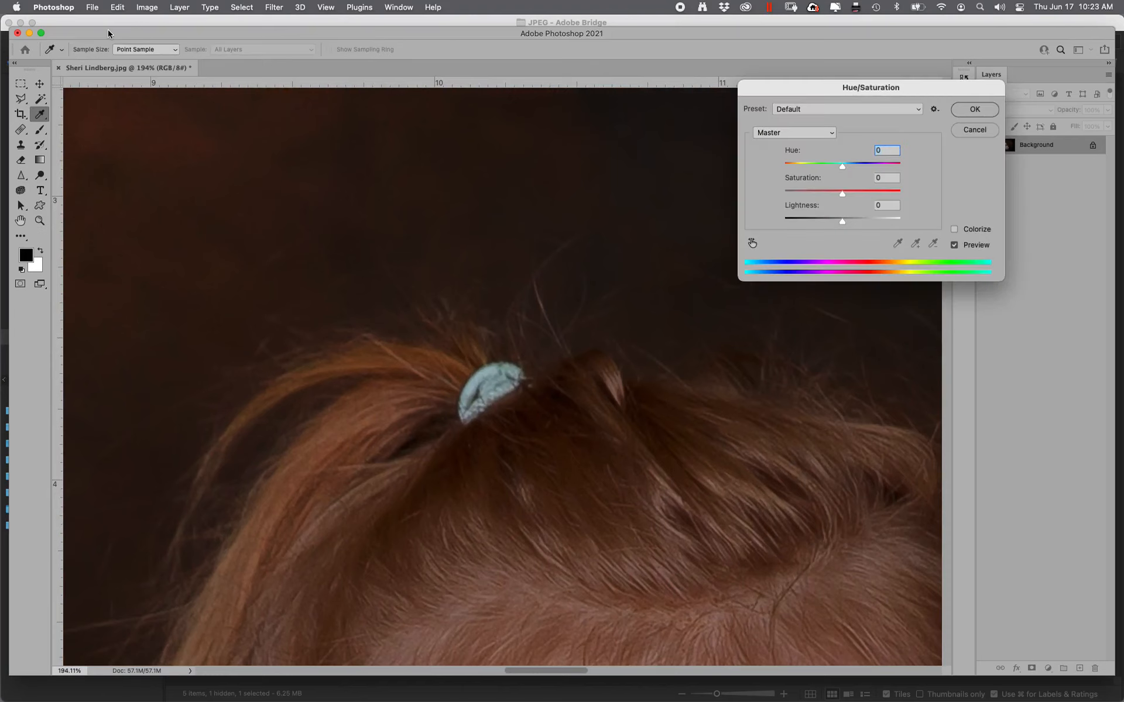
{"action": "left_click_drag", "start_coordinate": [803, 94], "coordinate": [774, 123]}
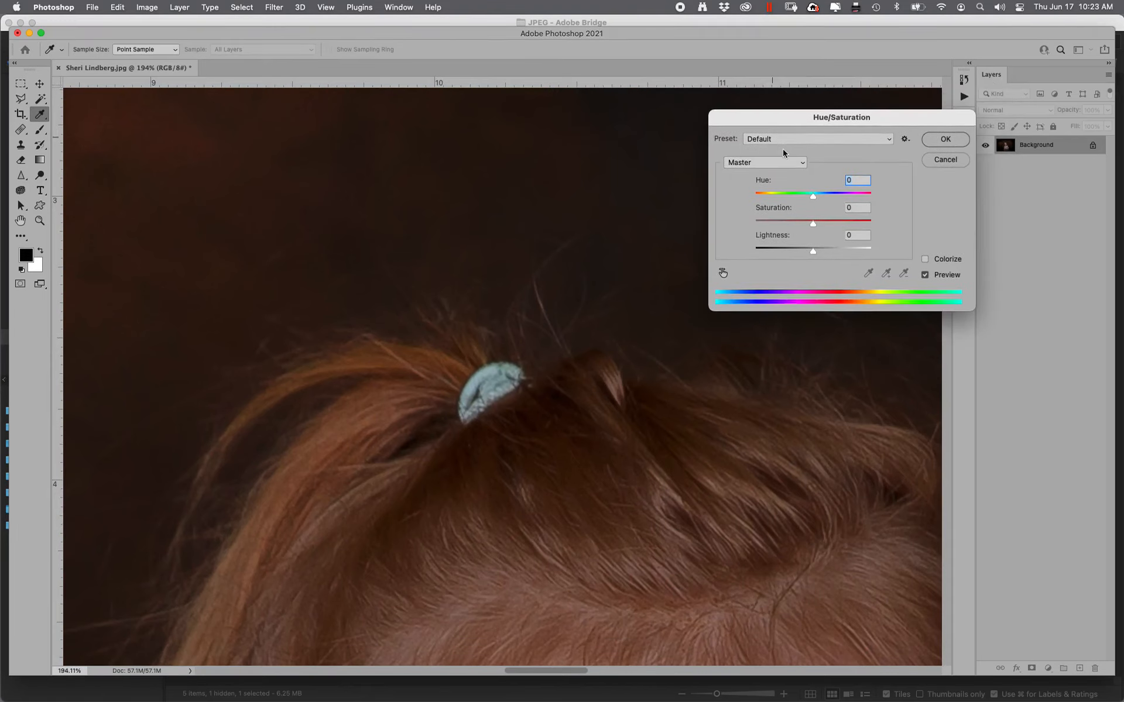
{"action": "left_click", "coordinate": [754, 164]}
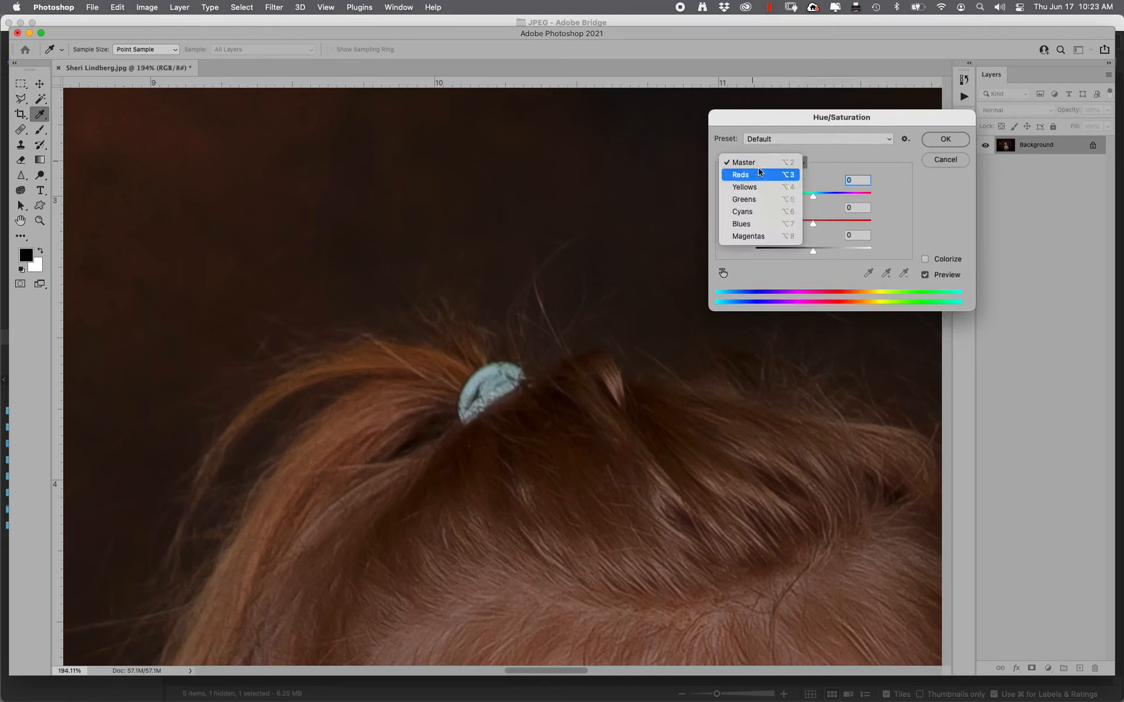
{"action": "left_click", "coordinate": [747, 223]}
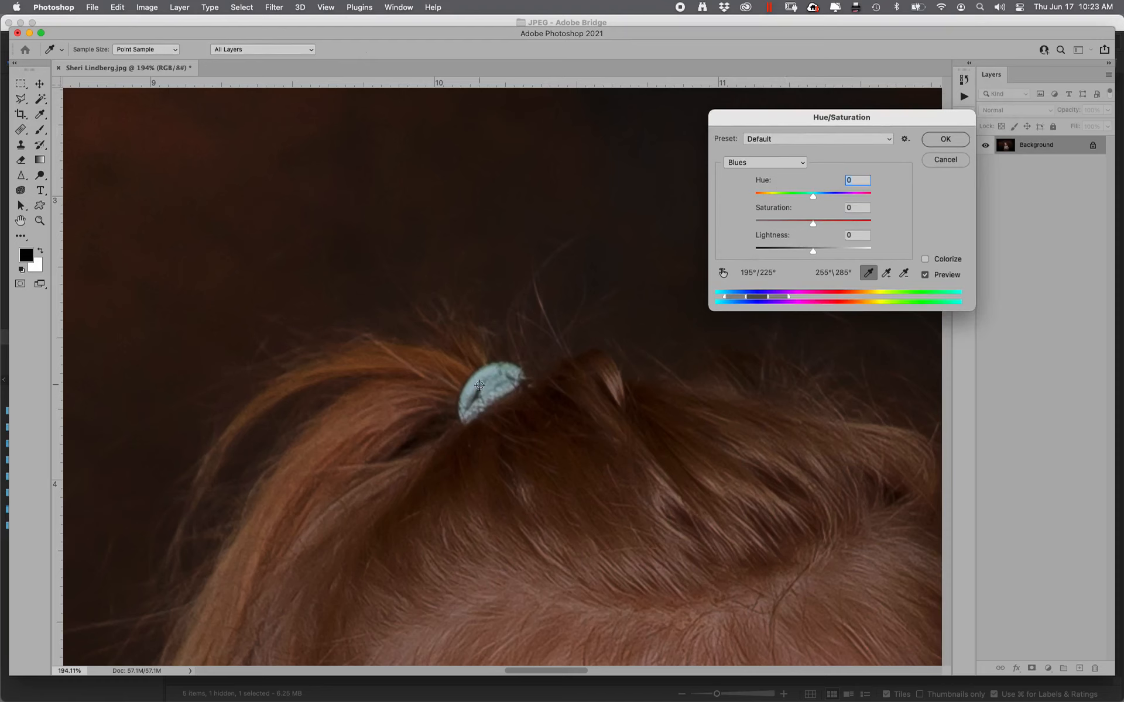
{"action": "left_click", "coordinate": [479, 385]}
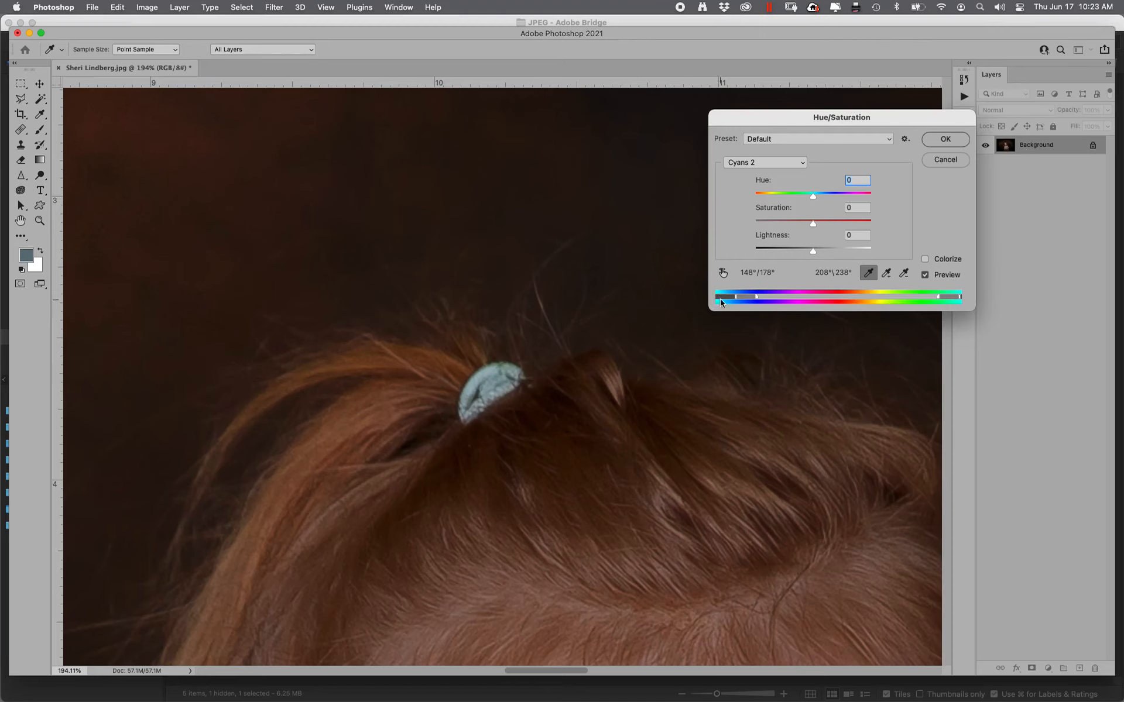
{"action": "left_click_drag", "start_coordinate": [747, 299], "coordinate": [754, 298]}
{"action": "left_click_drag", "start_coordinate": [948, 300], "coordinate": [934, 300]}
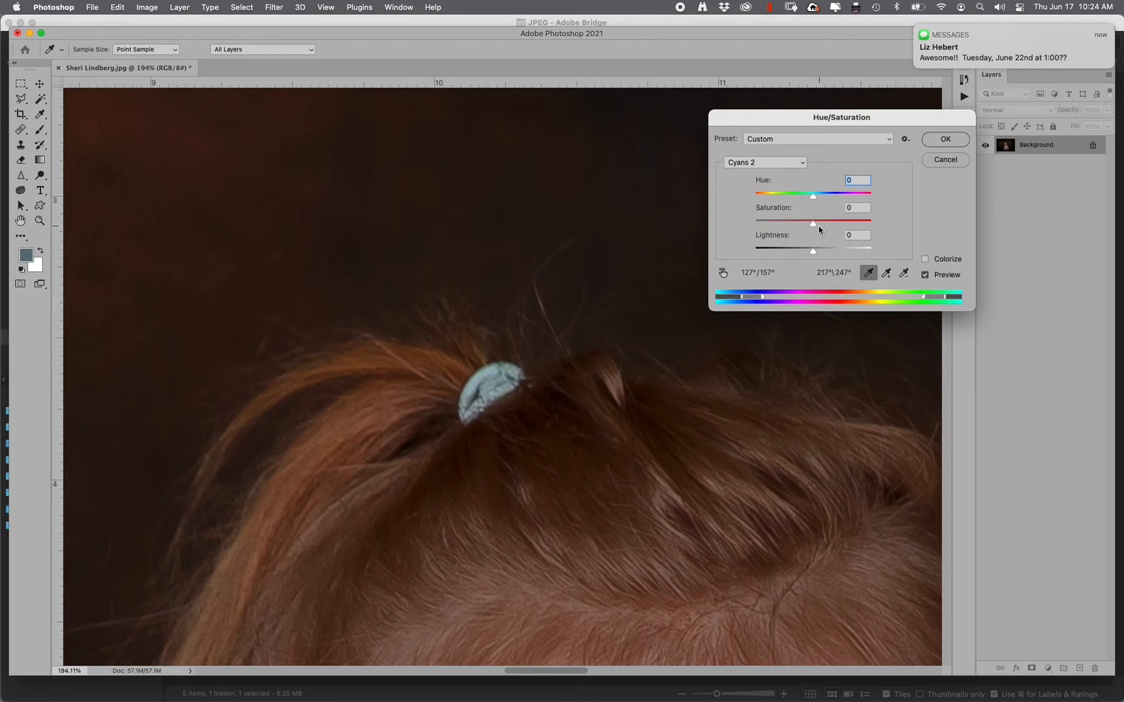
Set Hue -165, Saturation -41 and Lightness -71 to mute the clip to dark grey
{"action": "left_click_drag", "start_coordinate": [816, 225], "coordinate": [709, 244]}
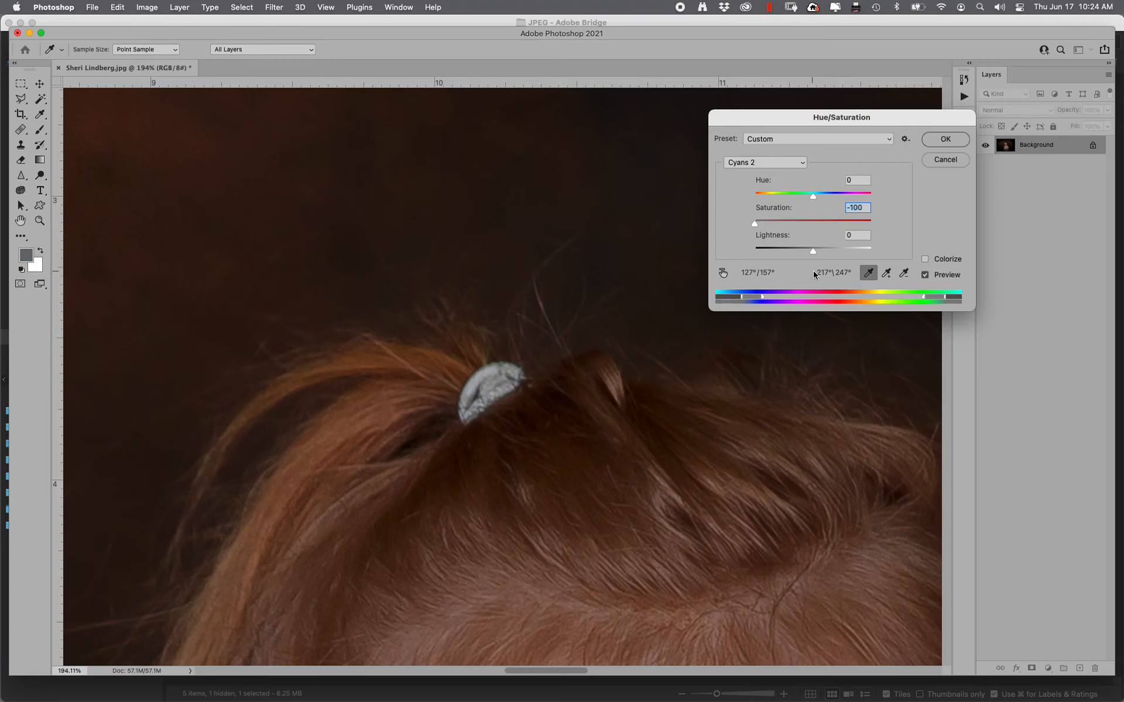
{"action": "left_click_drag", "start_coordinate": [812, 255], "coordinate": [757, 231]}
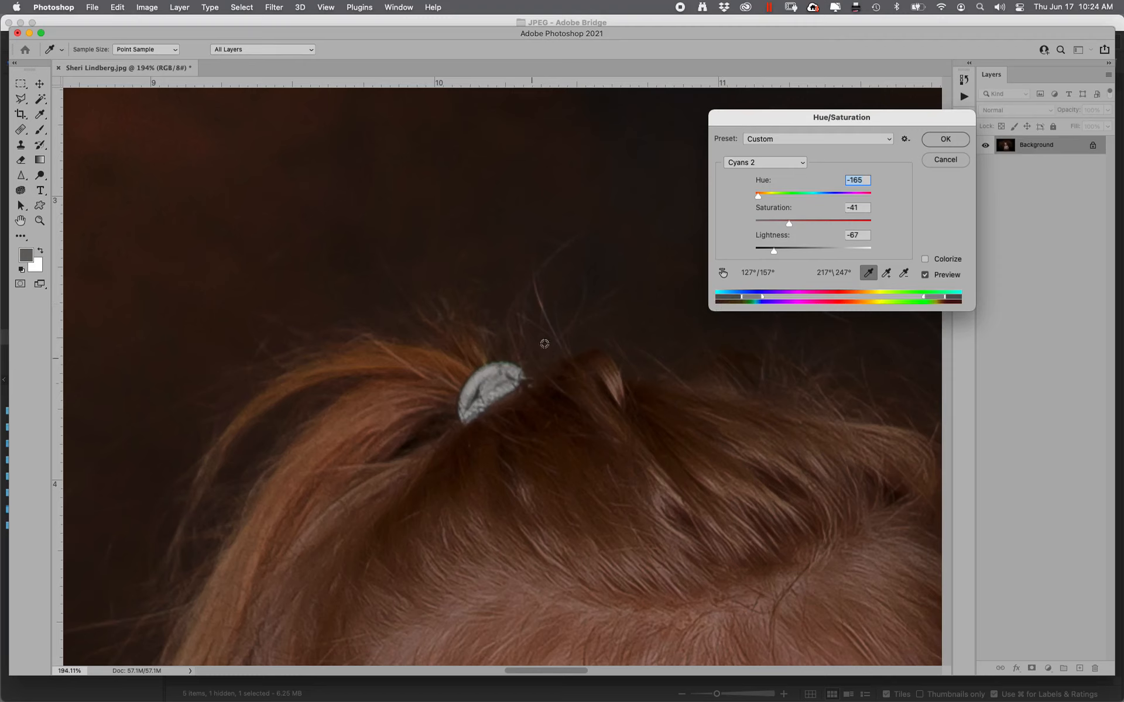
{"action": "mouse_move", "coordinate": [774, 250]}
{"action": "left_mouse_down"}
{"action": "mouse_move", "coordinate": [848, 253]}
{"action": "mouse_move", "coordinate": [764, 258]}
{"action": "mouse_move", "coordinate": [771, 264]}
{"action": "left_mouse_up"}
Compare the grey hair tie with Preview toggled, accept Hue/Saturation, and fit the photo on screen
{"action": "left_click", "coordinate": [925, 275]}
{"action": "left_click", "coordinate": [926, 275]}
{"action": "left_click", "coordinate": [925, 279]}
{"action": "left_click", "coordinate": [925, 279]}
{"action": "left_click", "coordinate": [947, 138]}
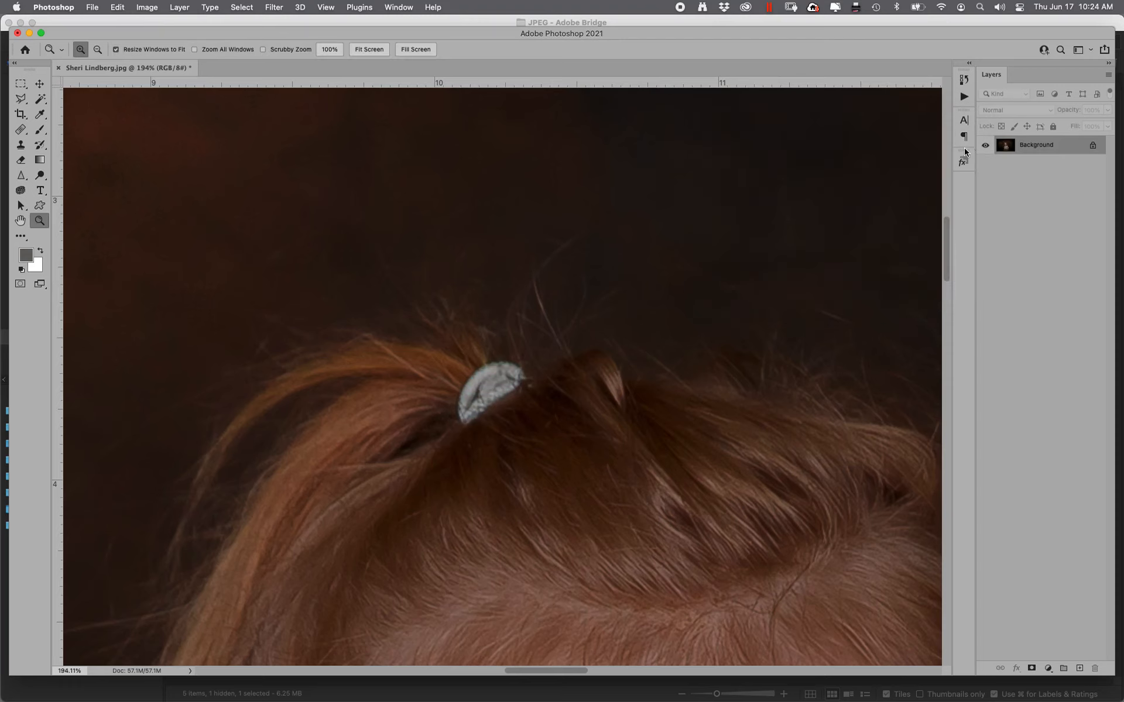
{"action": "key", "text": "super+0"}
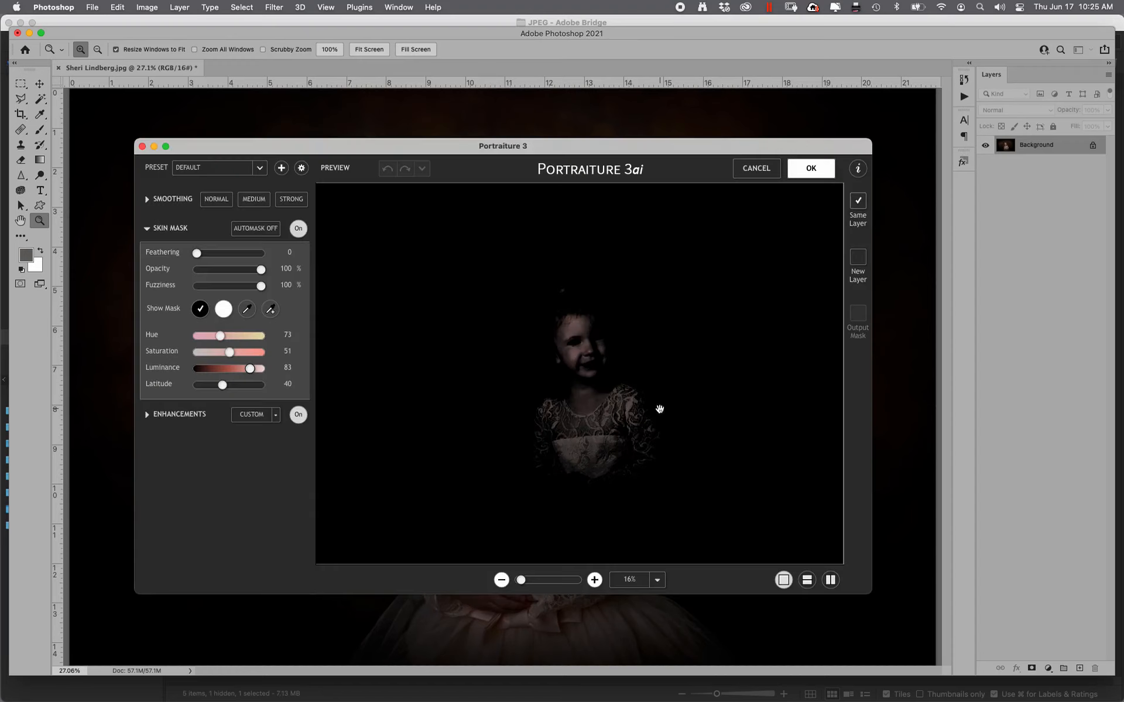
Add samples of the girl's facial skin to Portraiture's skin mask and set its Hue to 50
{"action": "left_click", "coordinate": [270, 309]}
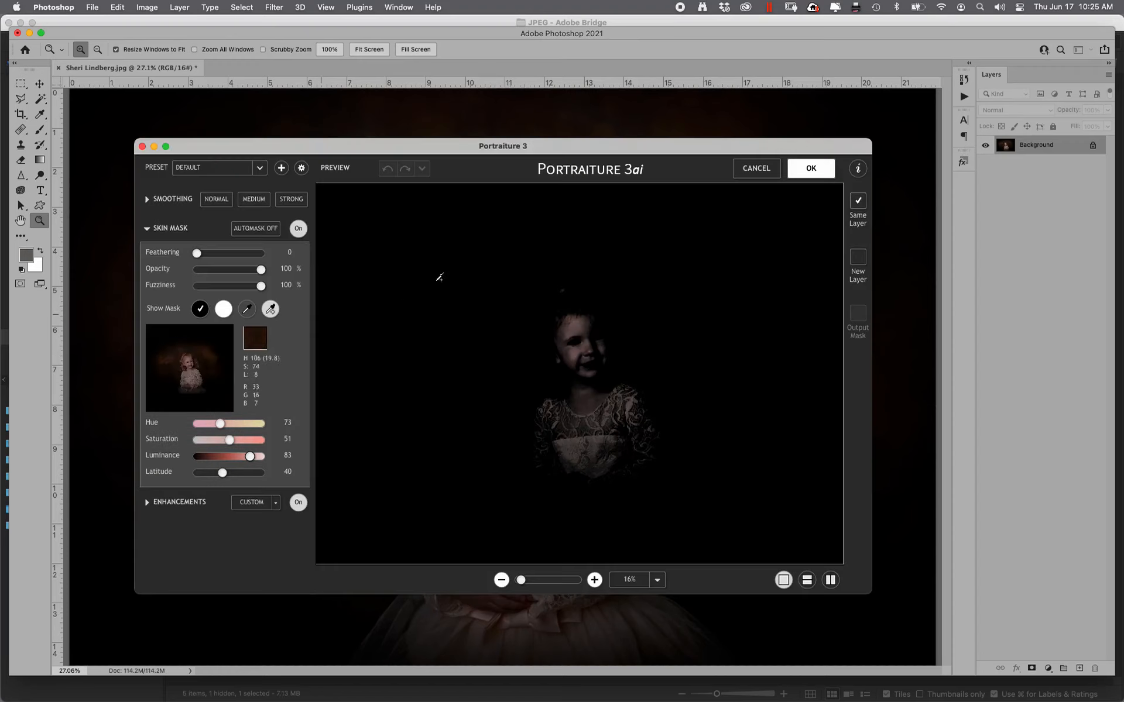
{"action": "left_click", "coordinate": [270, 310]}
{"action": "left_click", "coordinate": [270, 309]}
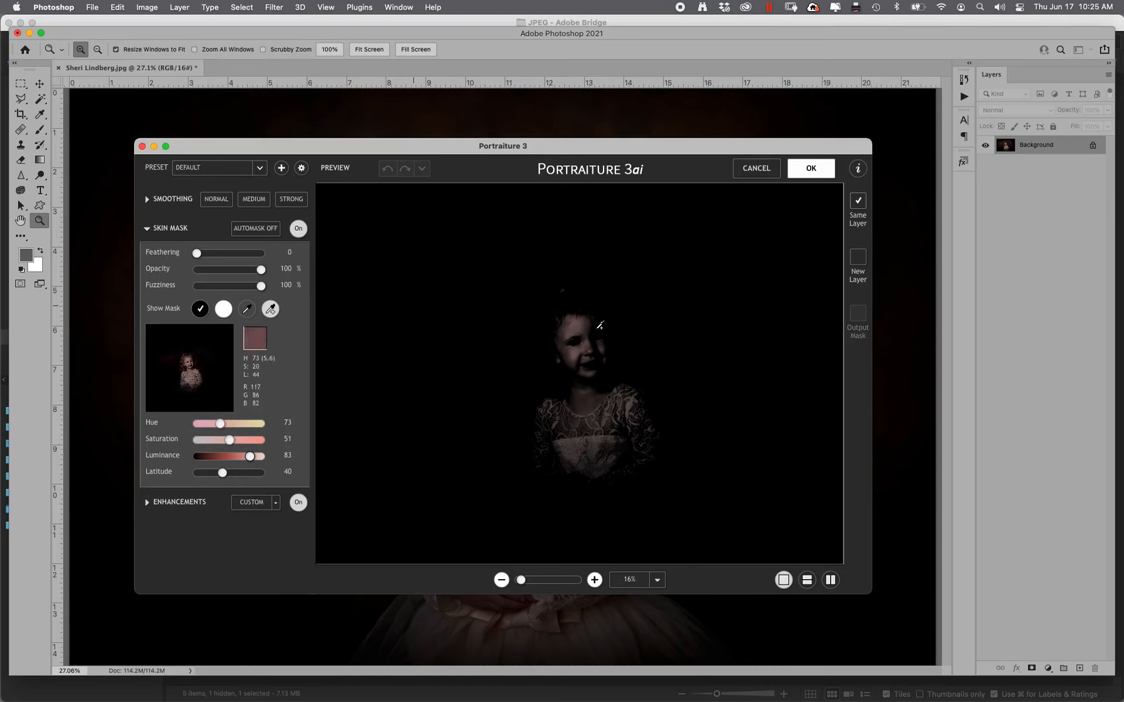
{"action": "left_click", "coordinate": [599, 332]}
{"action": "left_click", "coordinate": [578, 328]}
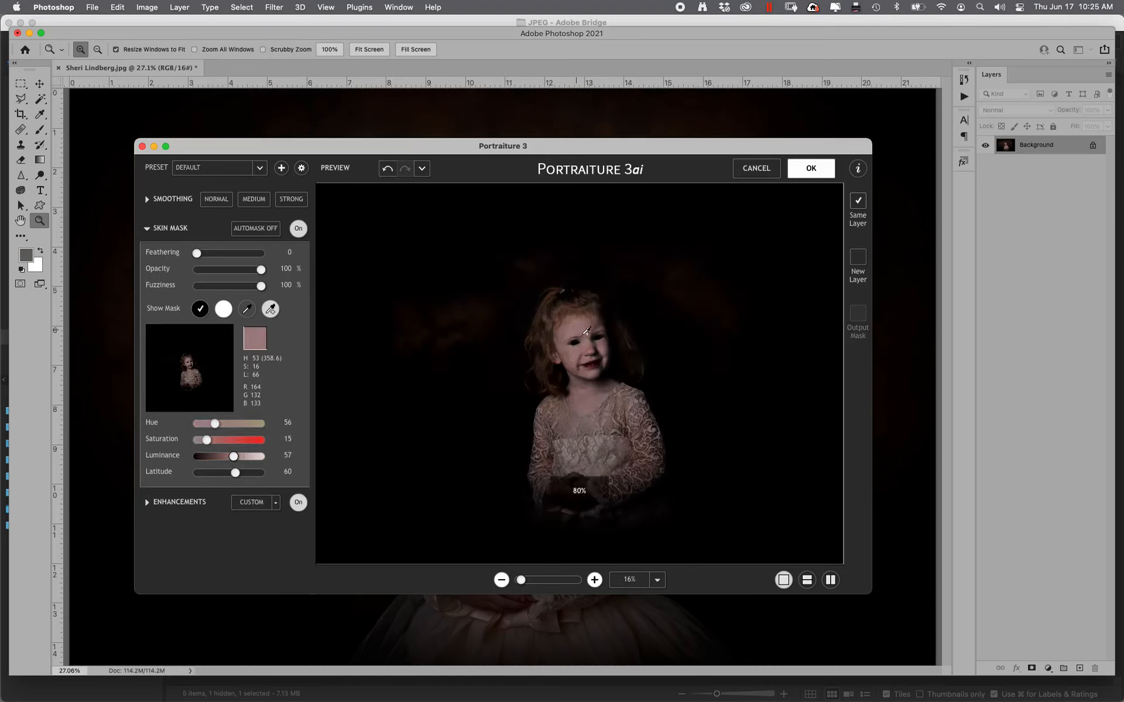
{"action": "left_click", "coordinate": [579, 492]}
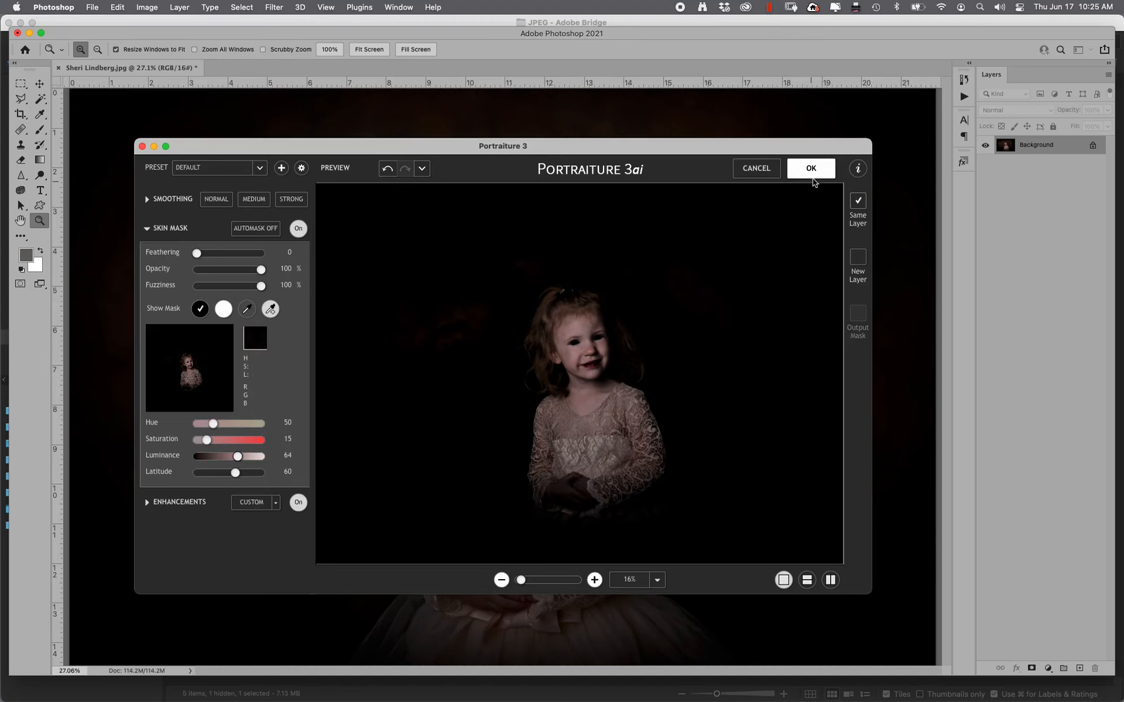
Apply the Portraiture smoothing, then fade it to Soft Light mode at 31% opacity
{"action": "left_click", "coordinate": [809, 177]}
{"action": "key", "text": "super+shift+f"}
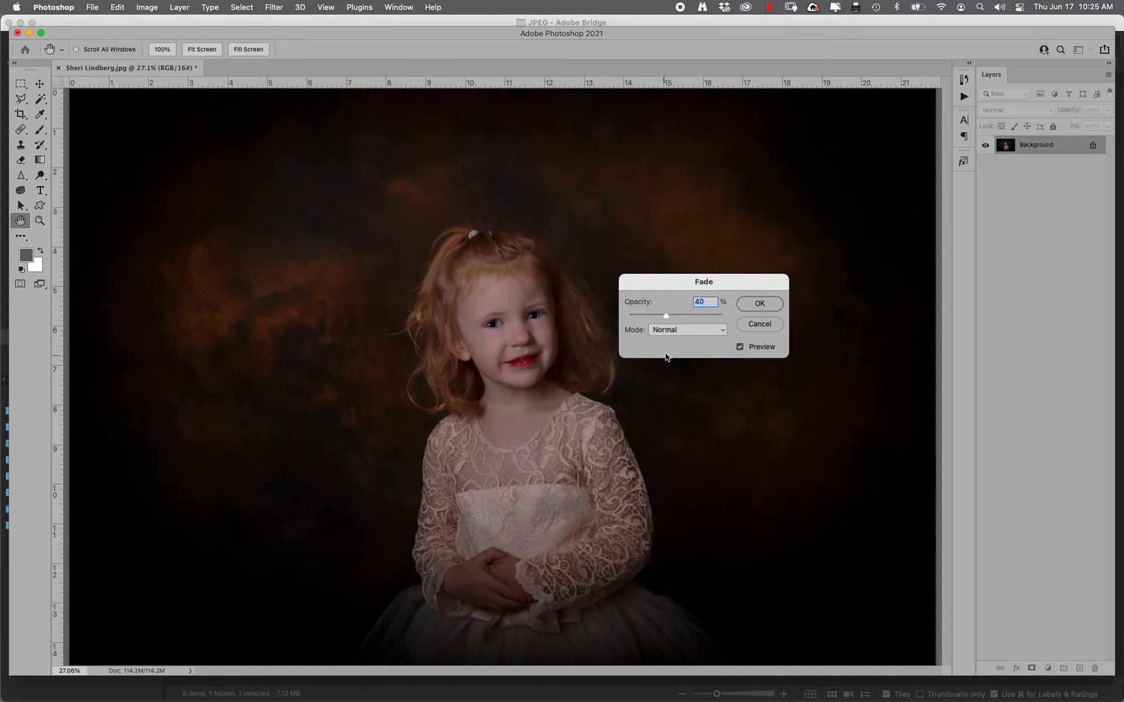
{"action": "left_click_drag", "start_coordinate": [666, 320], "coordinate": [667, 320]}
{"action": "left_click_drag", "start_coordinate": [703, 316], "coordinate": [636, 326]}
{"action": "scroll", "coordinate": [660, 330], "scroll_direction": "down", "scroll_amount": 13}
{"action": "type", "text": "20"}
{"action": "left_click_drag", "start_coordinate": [643, 317], "coordinate": [635, 322]}
{"action": "type", "text": "25"}
{"action": "left_click_drag", "start_coordinate": [665, 318], "coordinate": [657, 320]}
{"action": "left_click", "coordinate": [748, 305]}
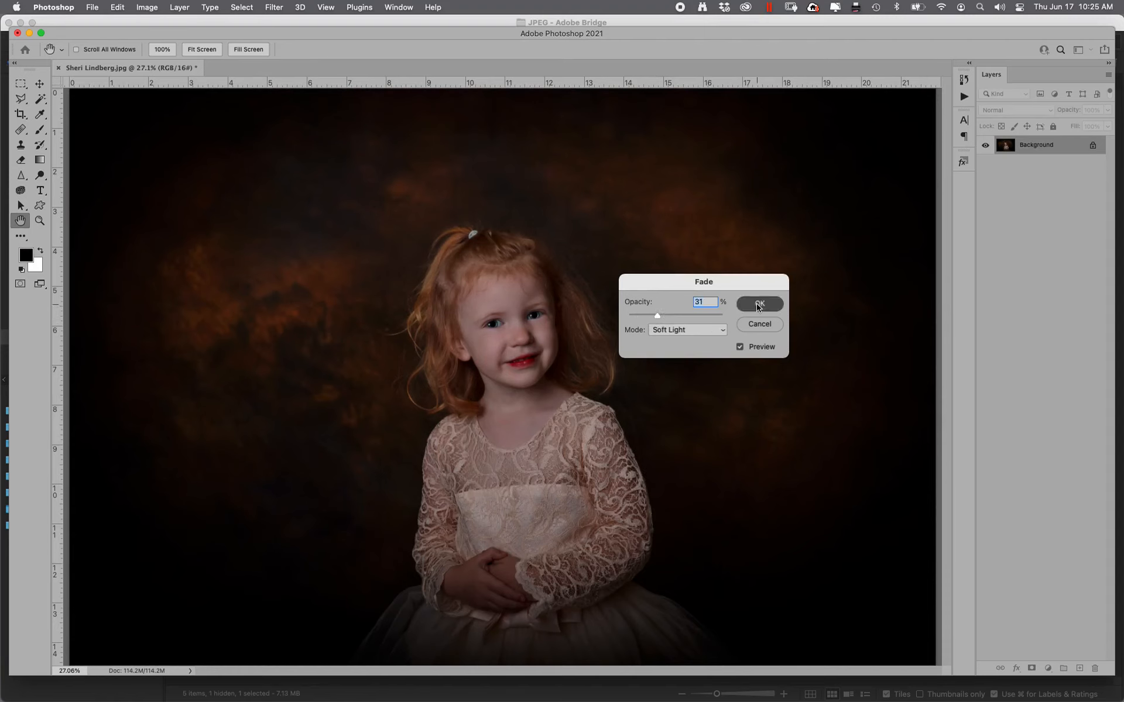
{"action": "key", "text": "super+l"}
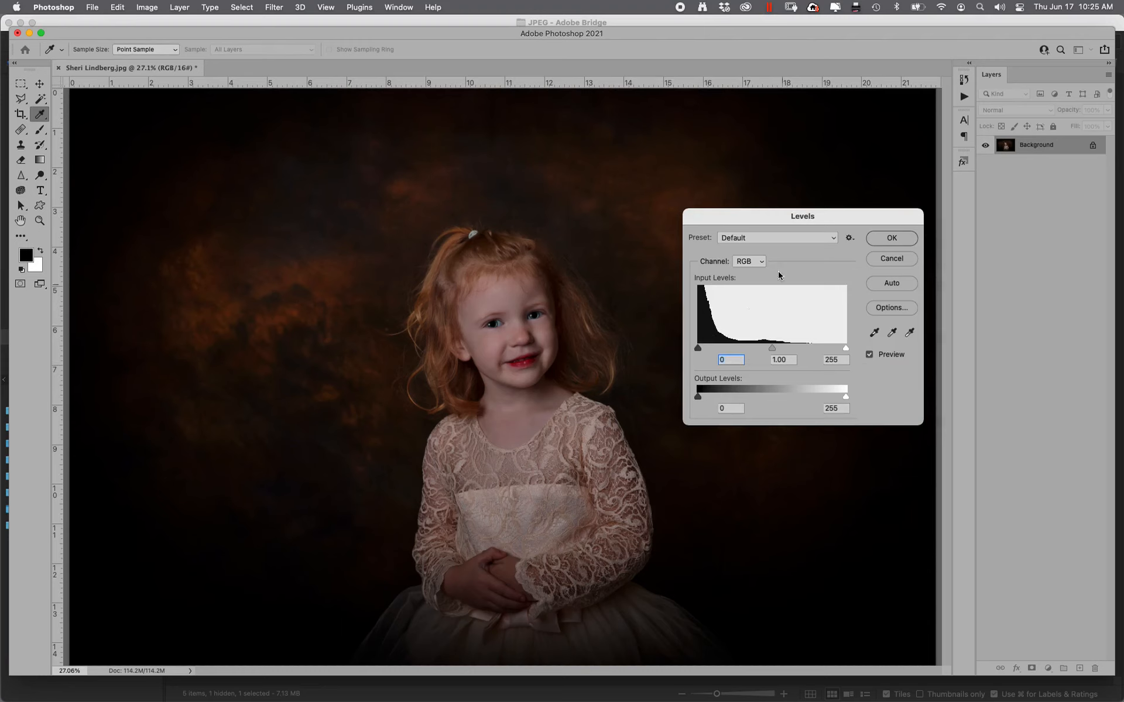
Set Levels input to 8, 1.1 and 229, compare before/after, apply, and return to 8 bits per channel
{"action": "key", "text": "alt"}
{"action": "left_click_drag", "start_coordinate": [698, 348], "coordinate": [703, 351]}
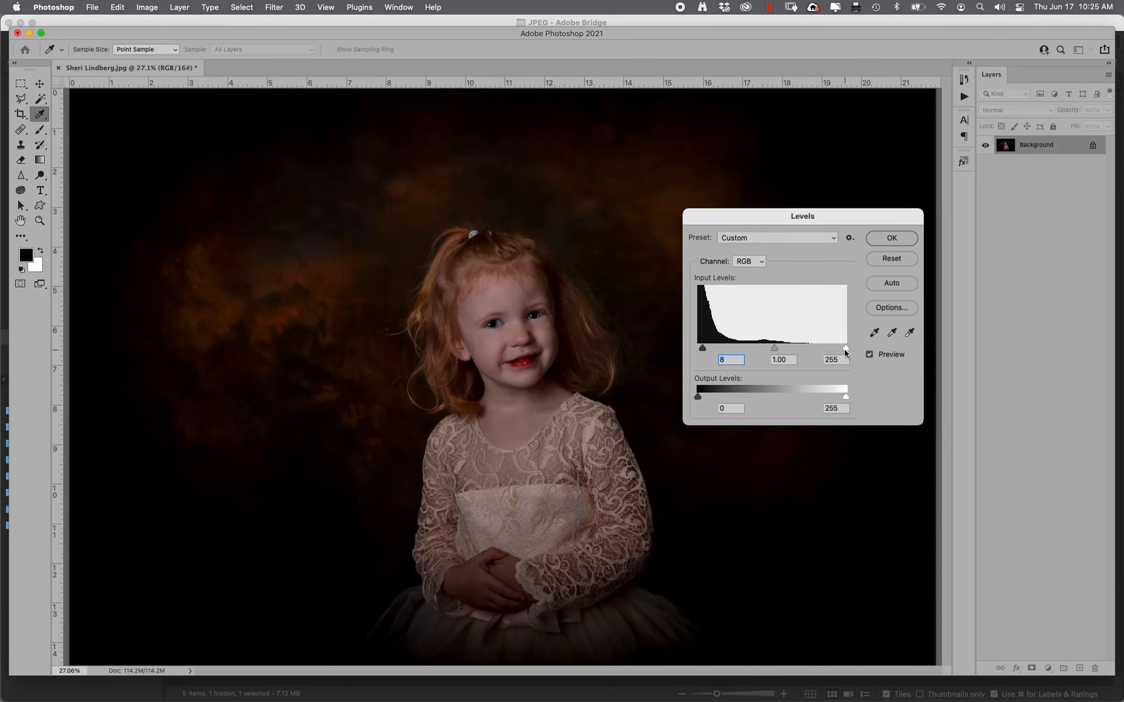
{"action": "left_click_drag", "start_coordinate": [845, 353], "coordinate": [818, 350]}
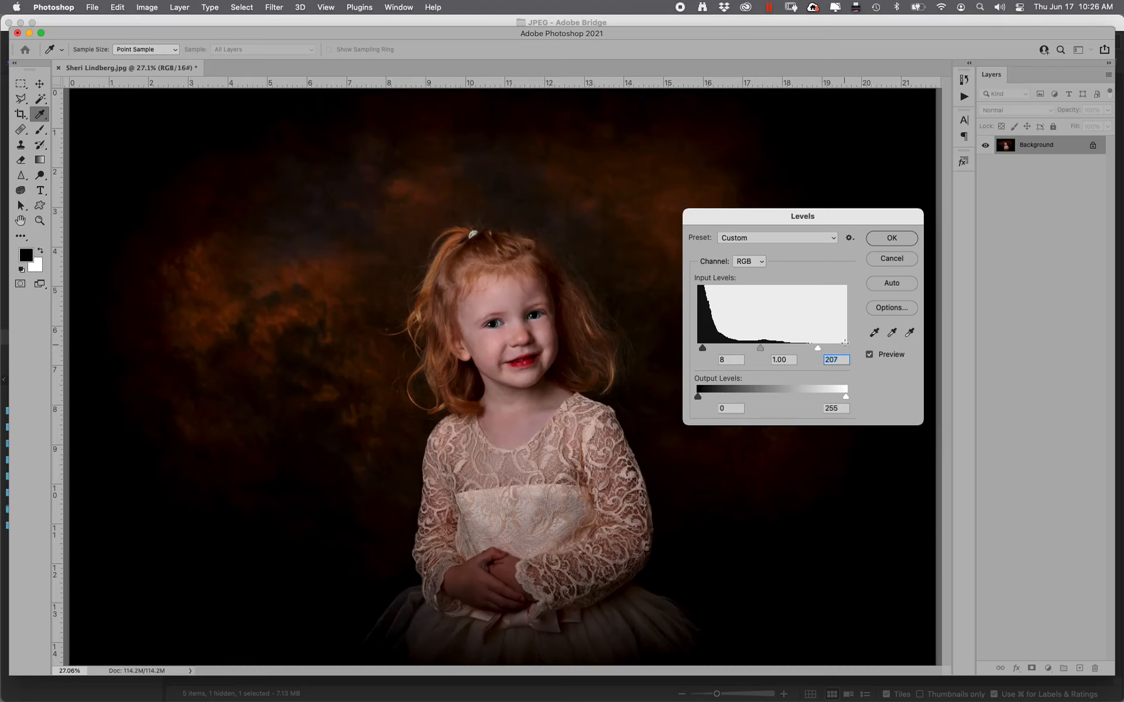
{"action": "left_click_drag", "start_coordinate": [762, 353], "coordinate": [831, 351]}
{"action": "left_click", "coordinate": [870, 355]}
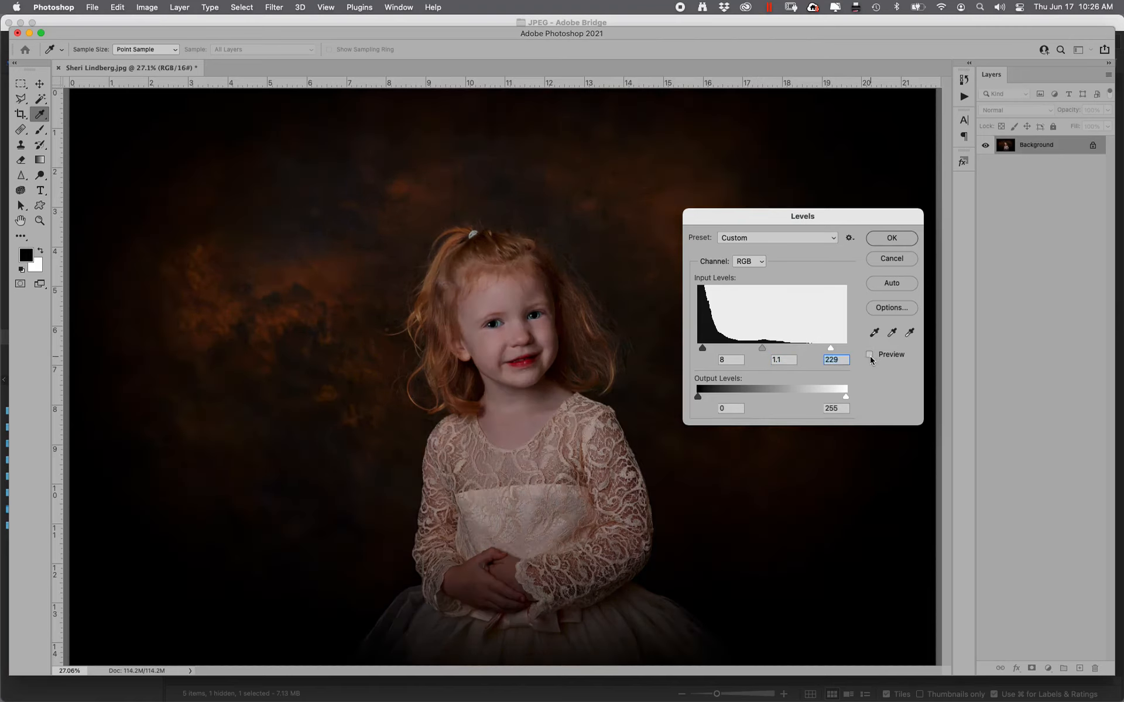
{"action": "left_click", "coordinate": [870, 355]}
{"action": "left_click", "coordinate": [869, 356]}
{"action": "left_click", "coordinate": [870, 356]}
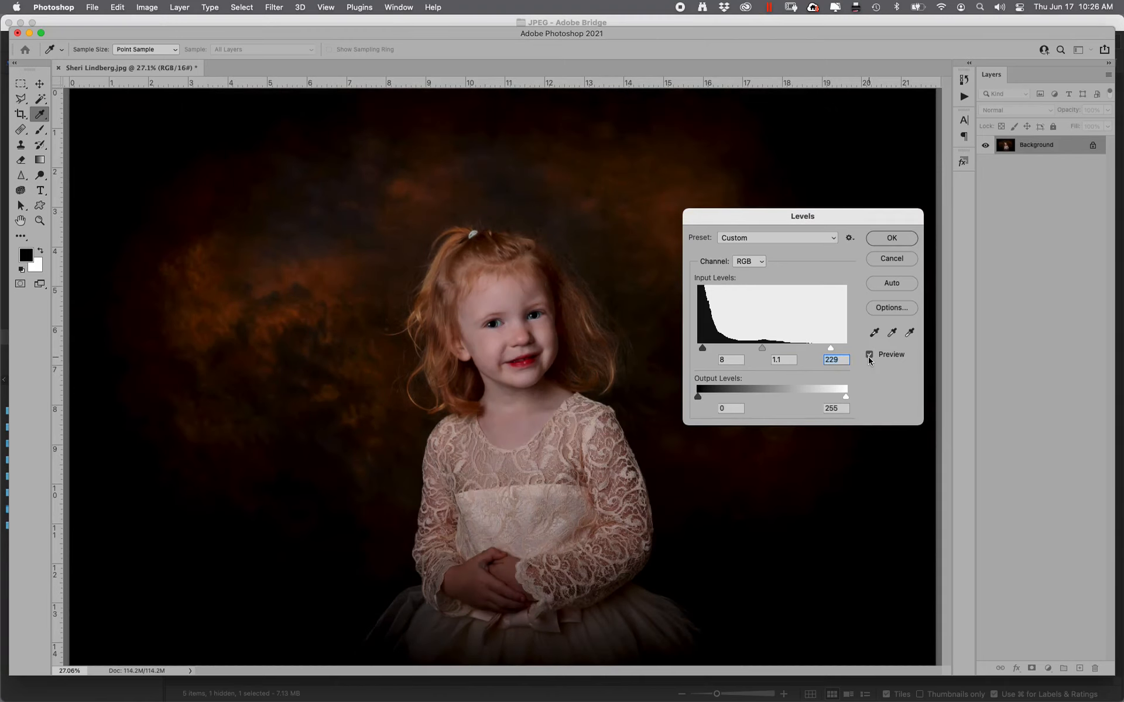
{"action": "left_click", "coordinate": [891, 238]}
{"action": "key", "text": "y"}
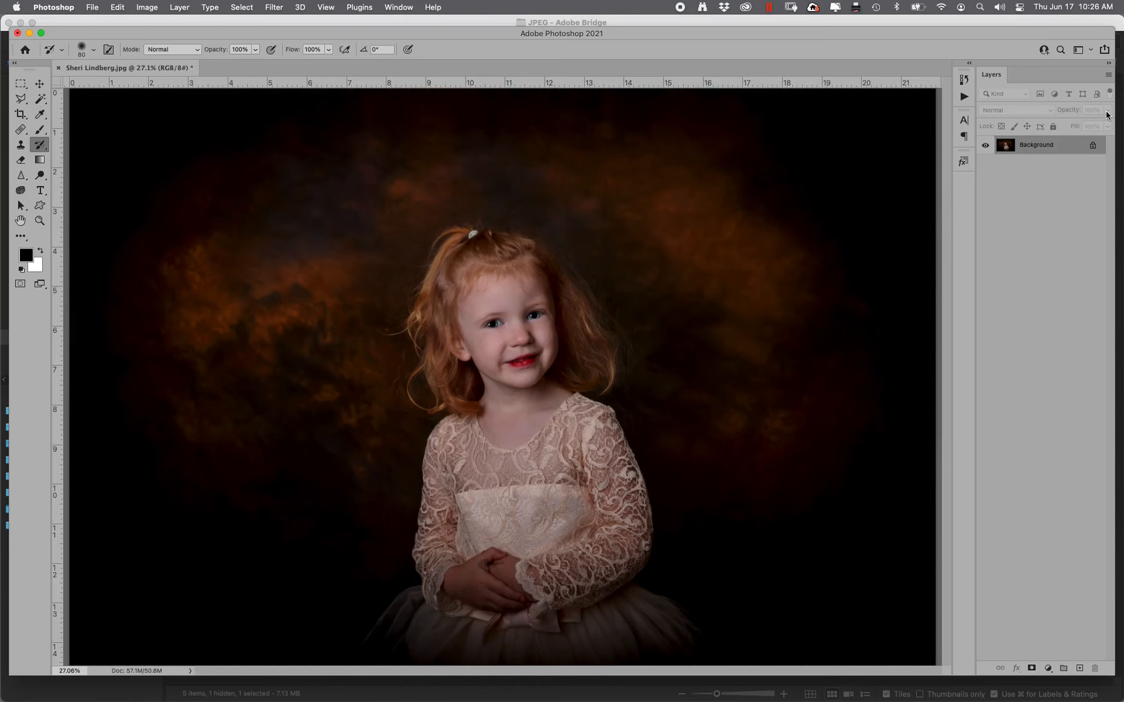
Compare the original and fully edited portrait through History, then collapse the History panel
{"action": "key", "text": "super+minus"}
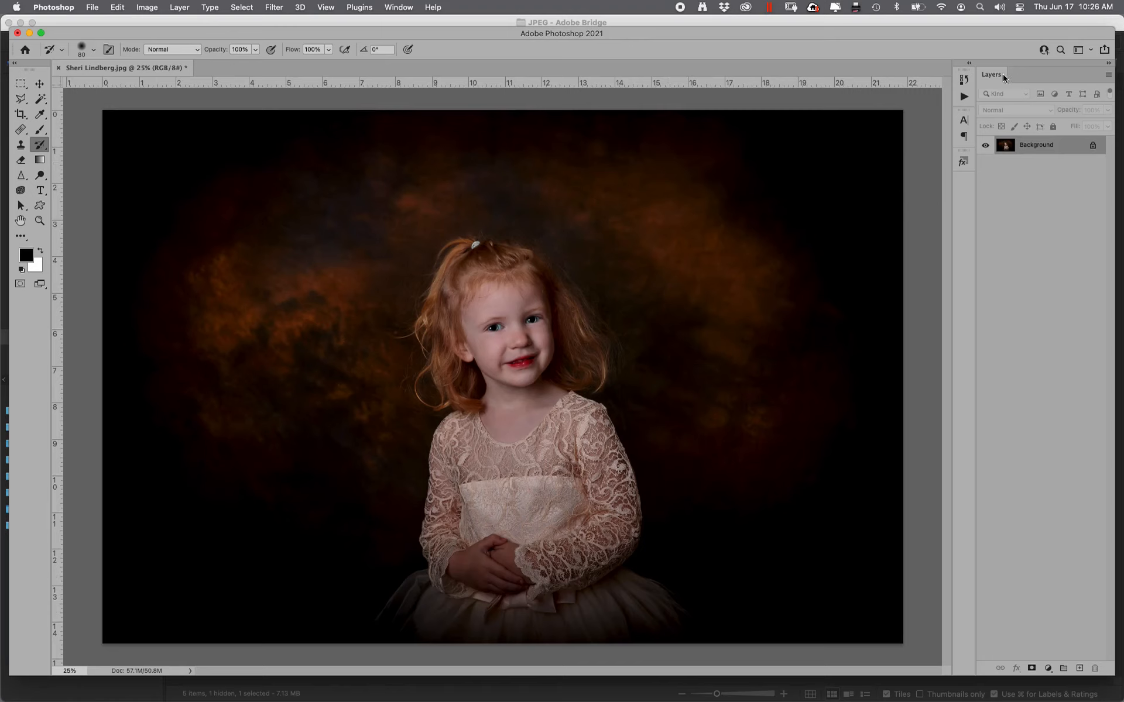
{"action": "left_click", "coordinate": [966, 82]}
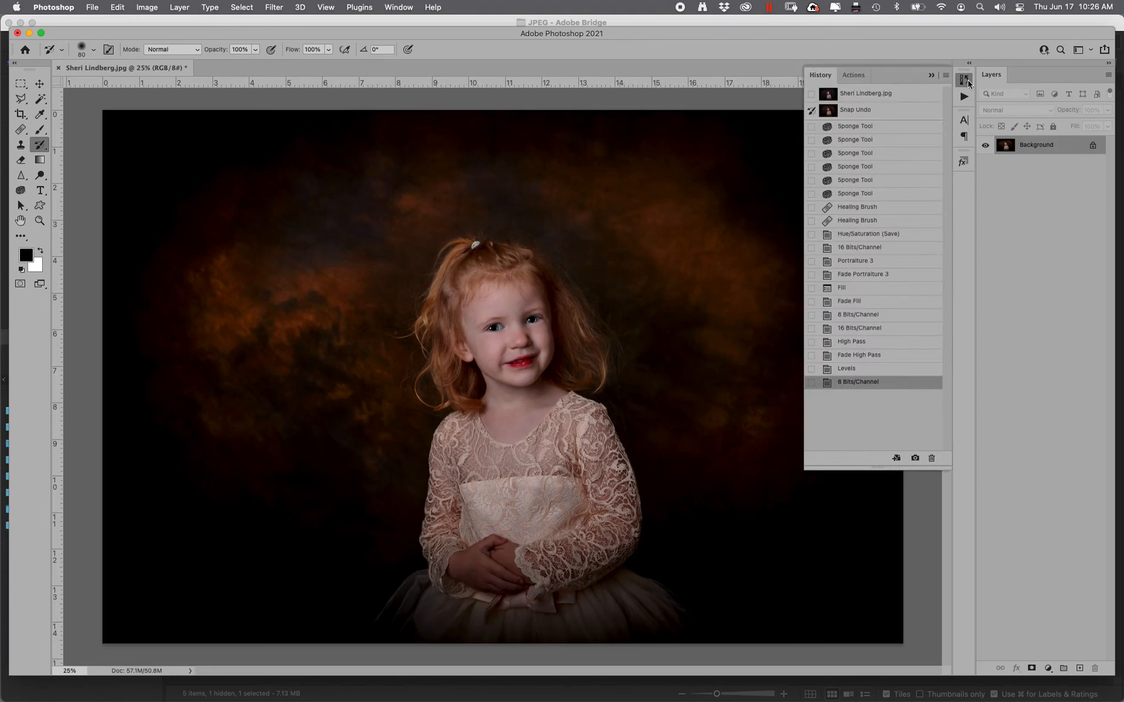
{"action": "left_click", "coordinate": [896, 98]}
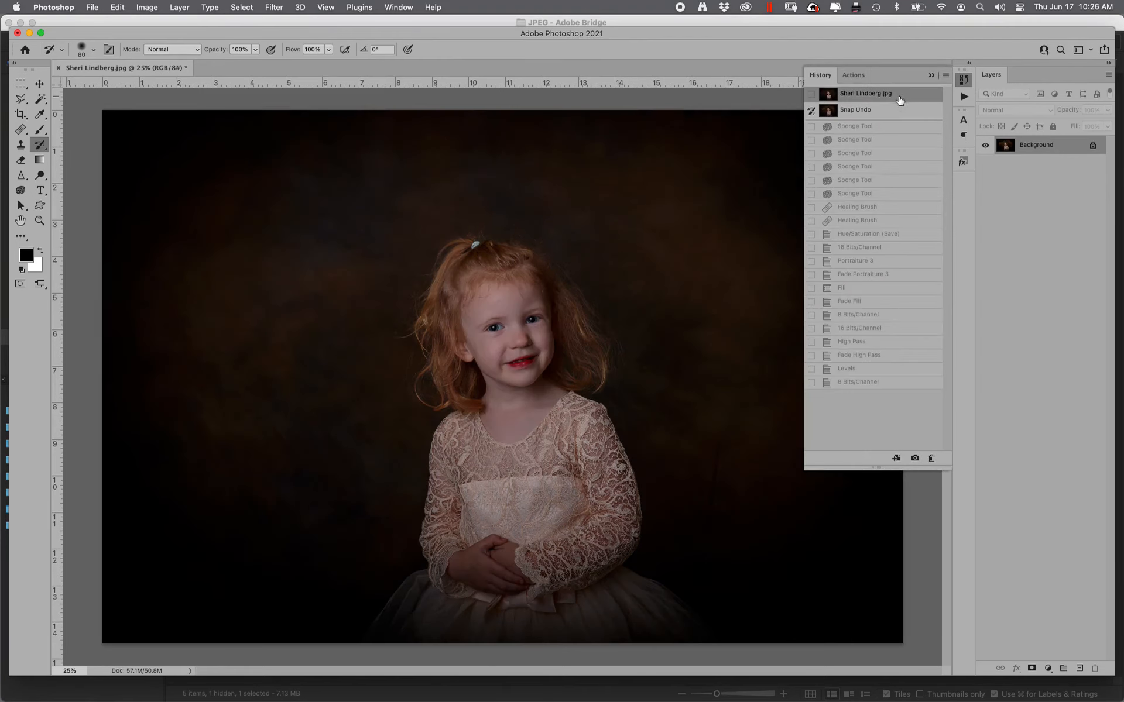
{"action": "left_click", "coordinate": [858, 381]}
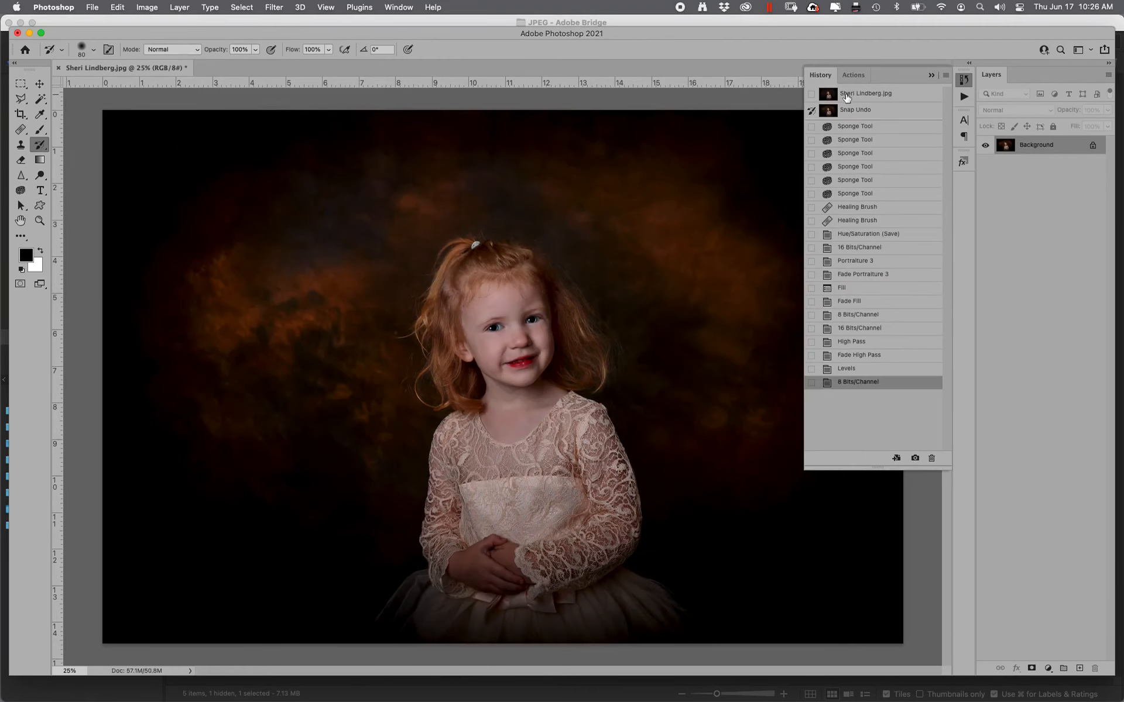
{"action": "left_click", "coordinate": [847, 95]}
{"action": "left_click", "coordinate": [858, 383]}
{"action": "left_click", "coordinate": [678, 76]}
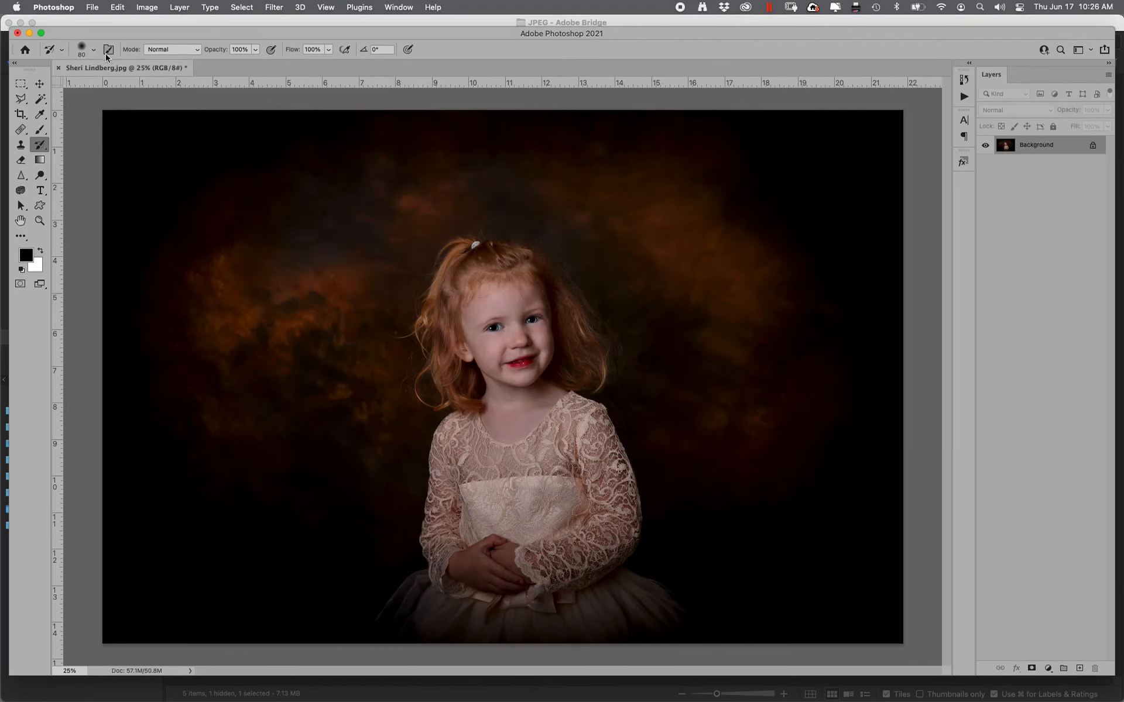
Save the retouched portrait JPEG and close it
{"action": "left_click", "coordinate": [92, 7]}
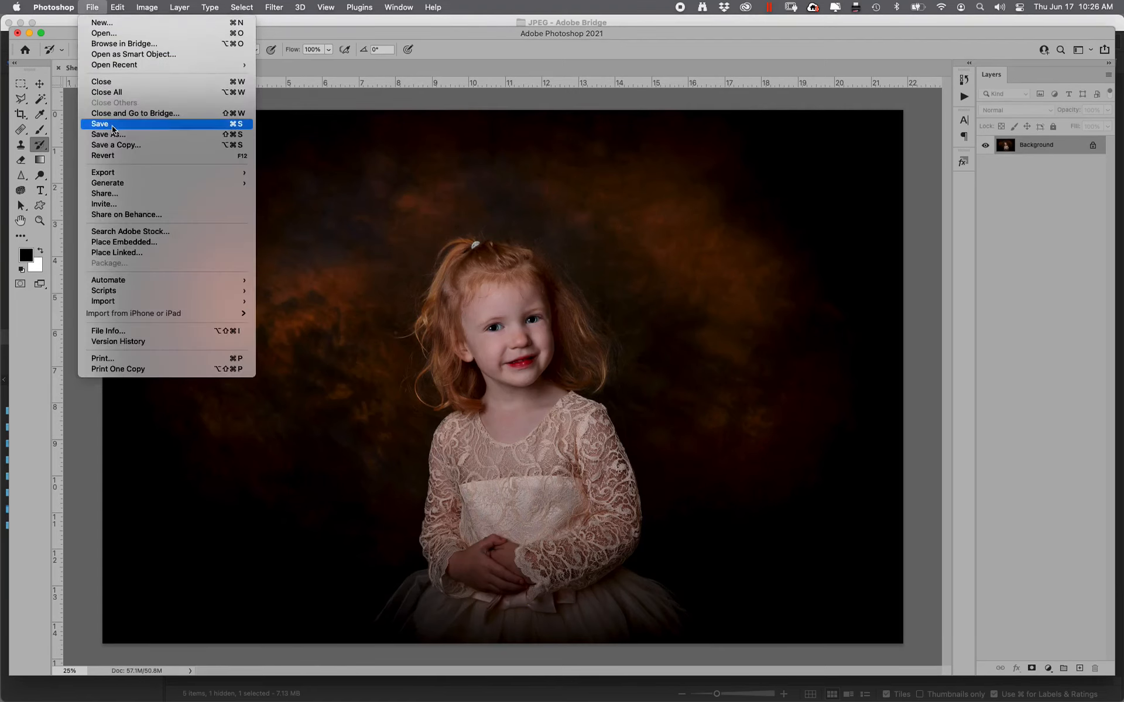
{"action": "left_click", "coordinate": [111, 126]}
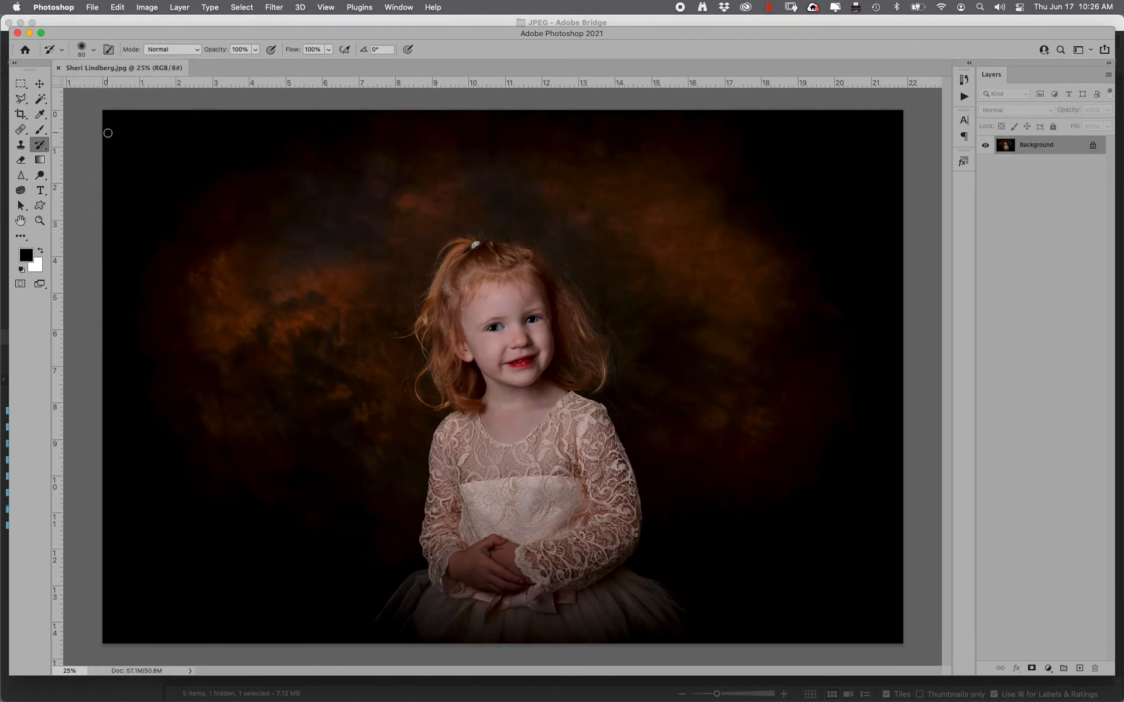
{"action": "left_click", "coordinate": [58, 68]}
In Bridge, open the Work On for YouTube folder and select the outdoor watermelon raw photo
{"action": "mouse_move", "coordinate": [1122, 263]}
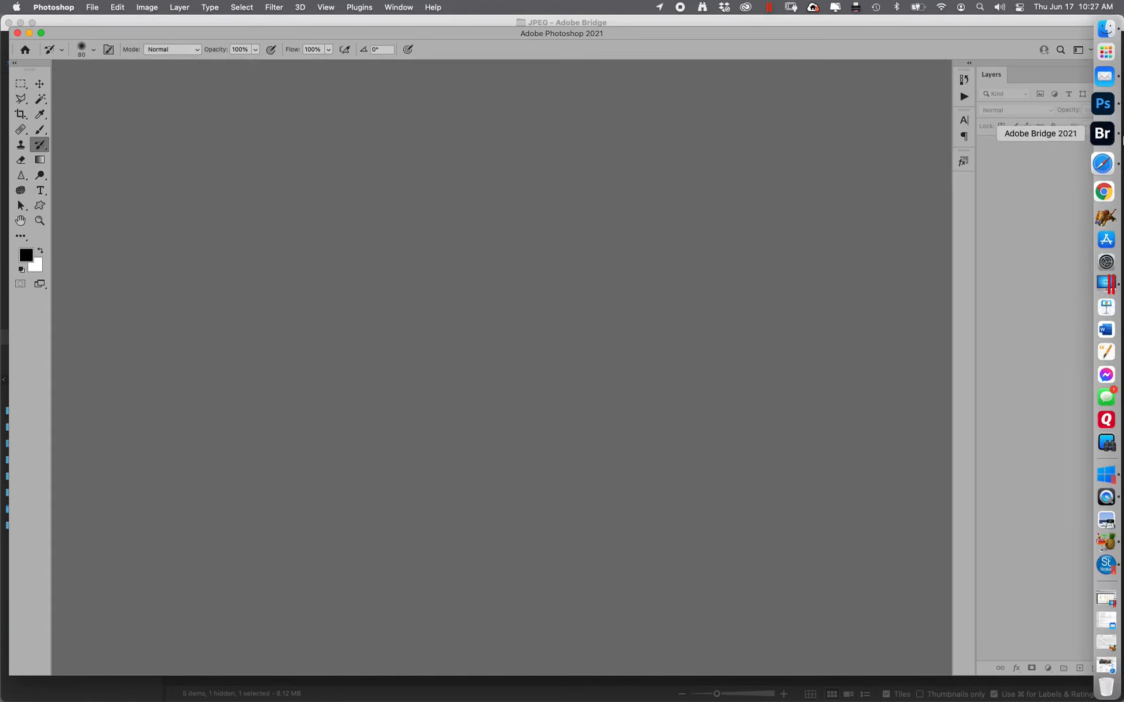
{"action": "left_click", "coordinate": [1119, 141]}
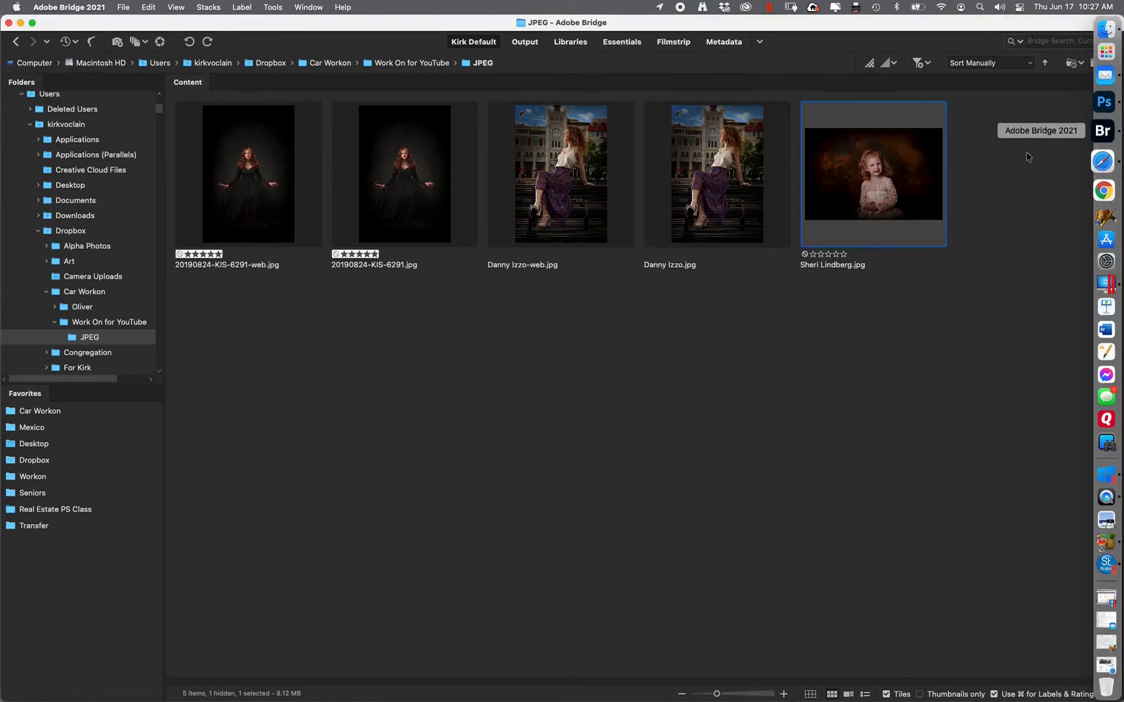
{"action": "left_click", "coordinate": [123, 323]}
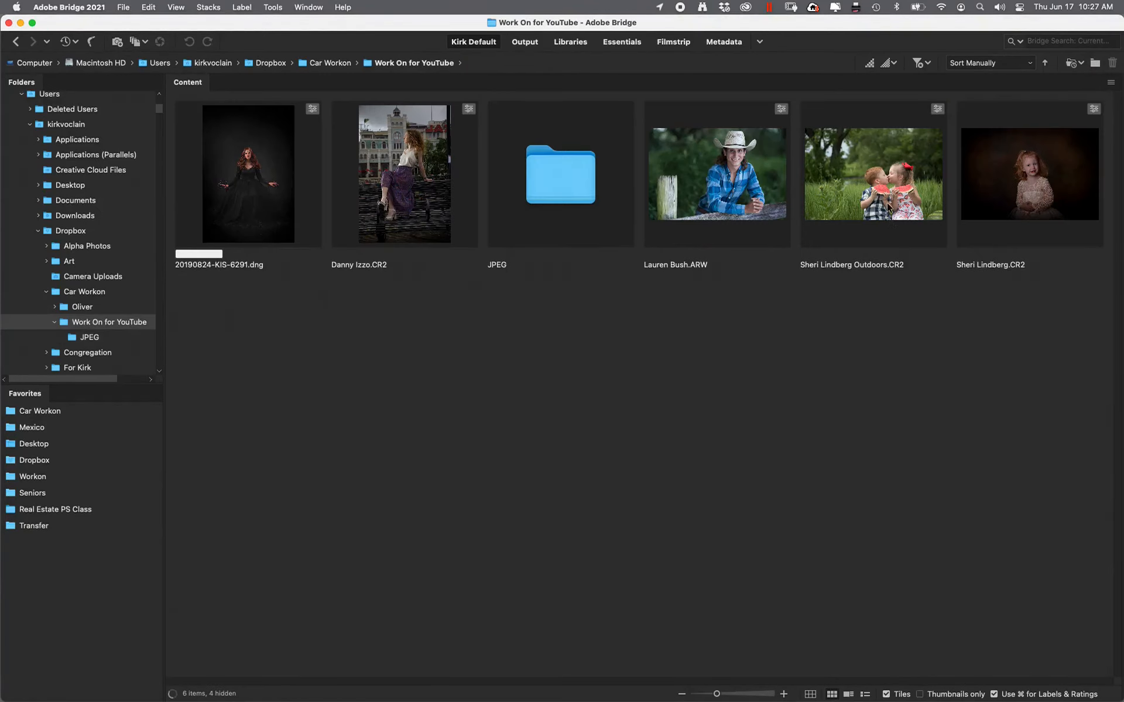
{"action": "left_click", "coordinate": [887, 211]}
Open the outdoor CR2 in Camera Raw and apply the KV6-01--Default preset
{"action": "double_click", "coordinate": [872, 221]}
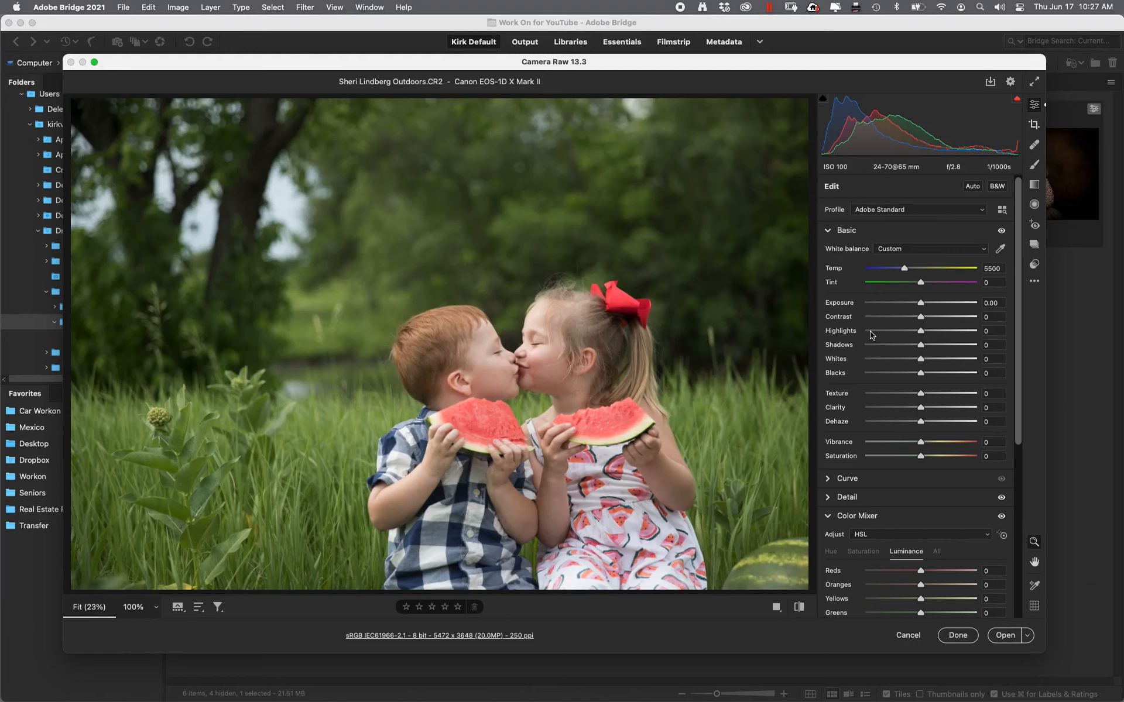
{"action": "left_click", "coordinate": [1034, 264]}
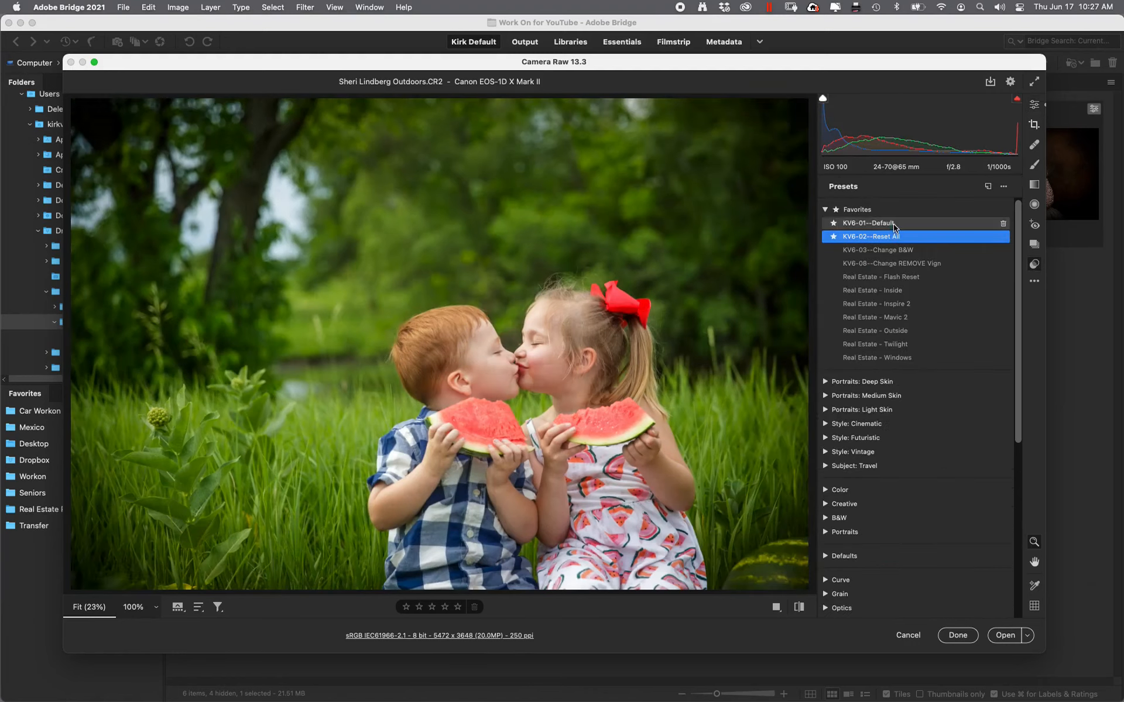
{"action": "left_click", "coordinate": [899, 226]}
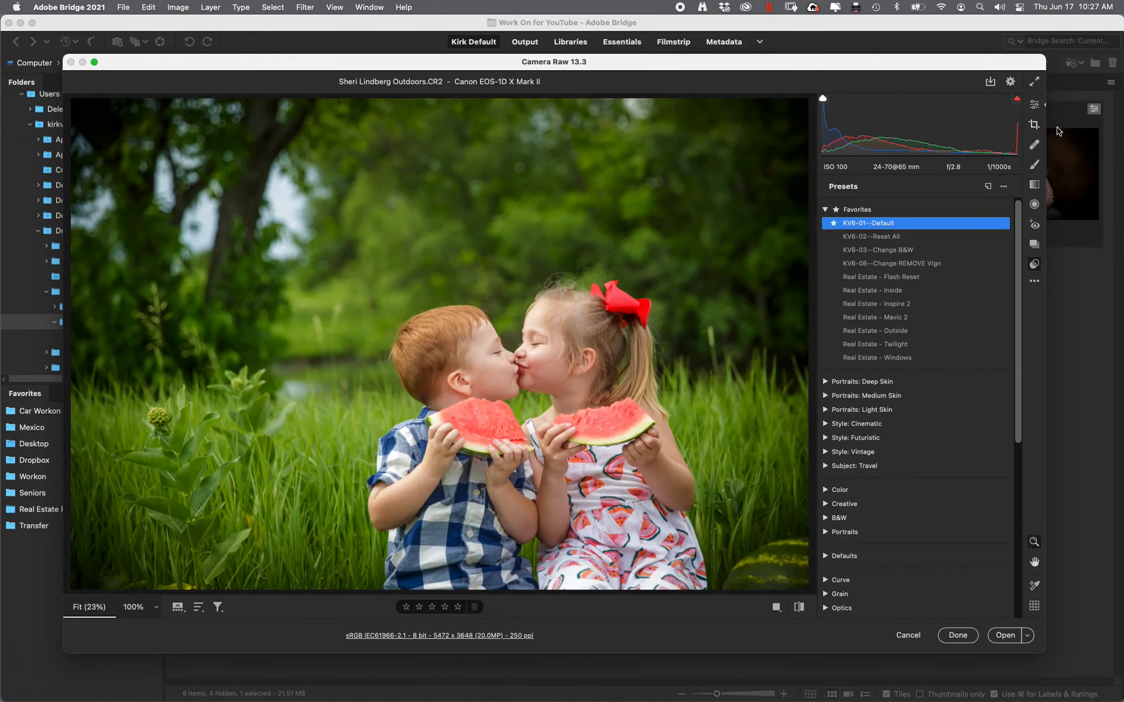
In Basic, lower Highlights to -31, reduce Blacks, and raise Clarity to +41
{"action": "left_click", "coordinate": [1034, 105]}
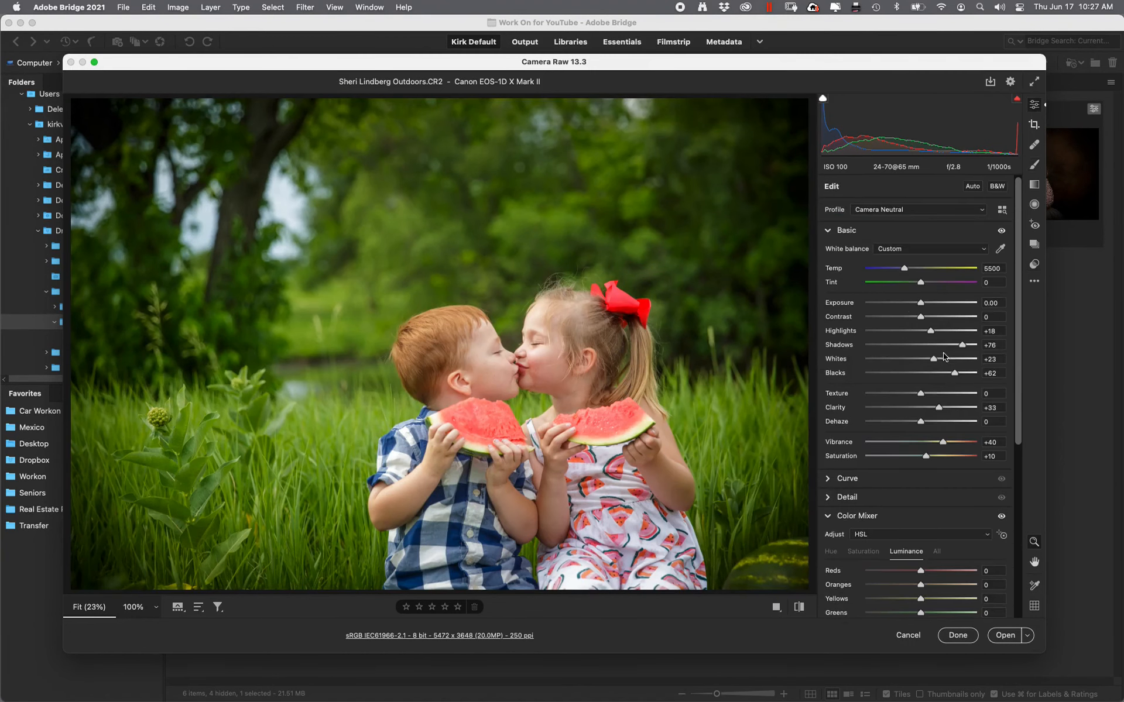
{"action": "left_click_drag", "start_coordinate": [931, 334], "coordinate": [893, 359]}
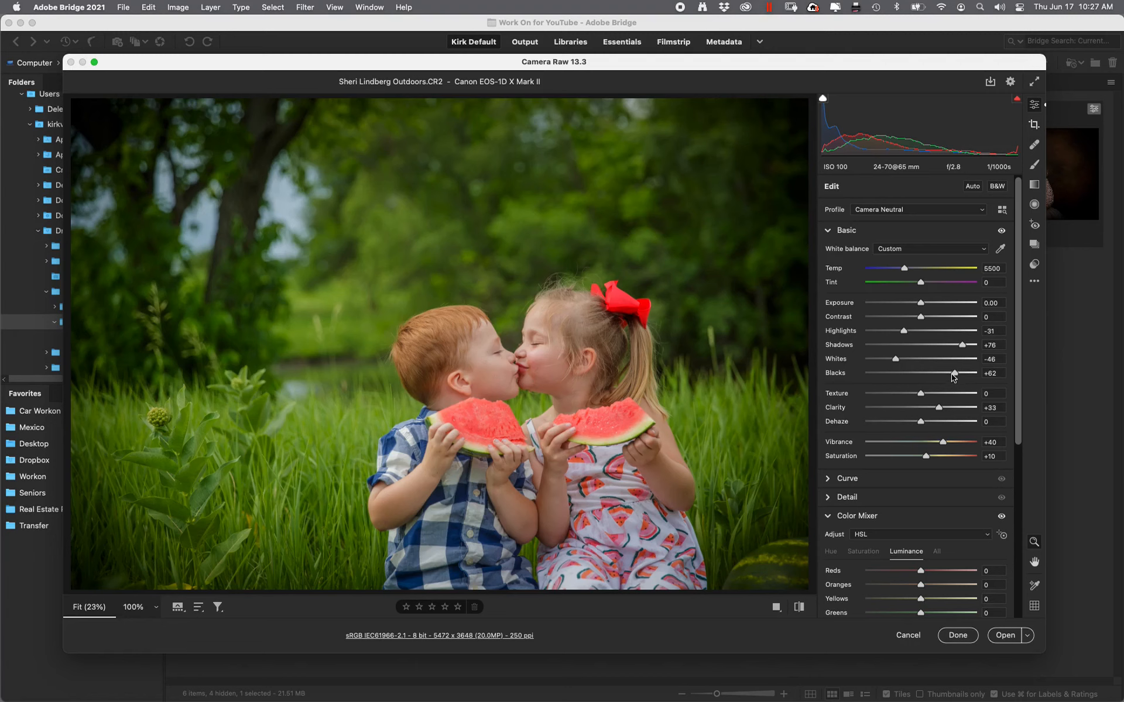
{"action": "left_click_drag", "start_coordinate": [955, 378], "coordinate": [943, 351]}
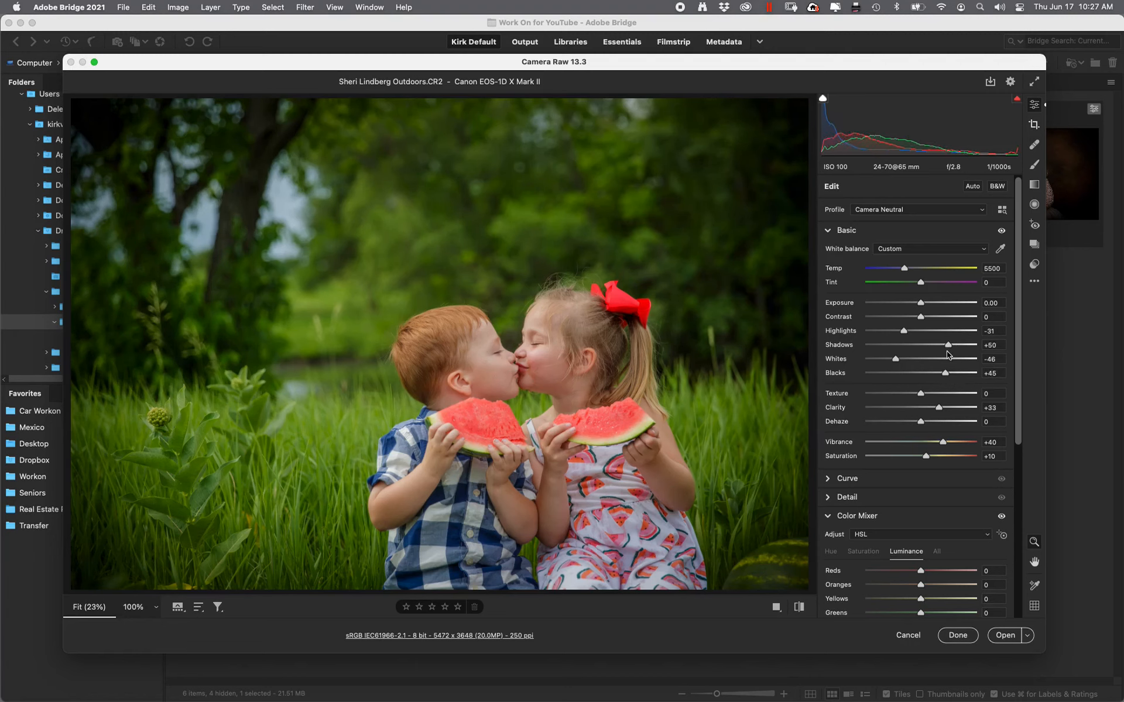
{"action": "left_click_drag", "start_coordinate": [942, 412], "coordinate": [955, 411]}
{"action": "left_click_drag", "start_coordinate": [945, 412], "coordinate": [944, 413]}
{"action": "left_click_drag", "start_coordinate": [1022, 438], "coordinate": [989, 585]}
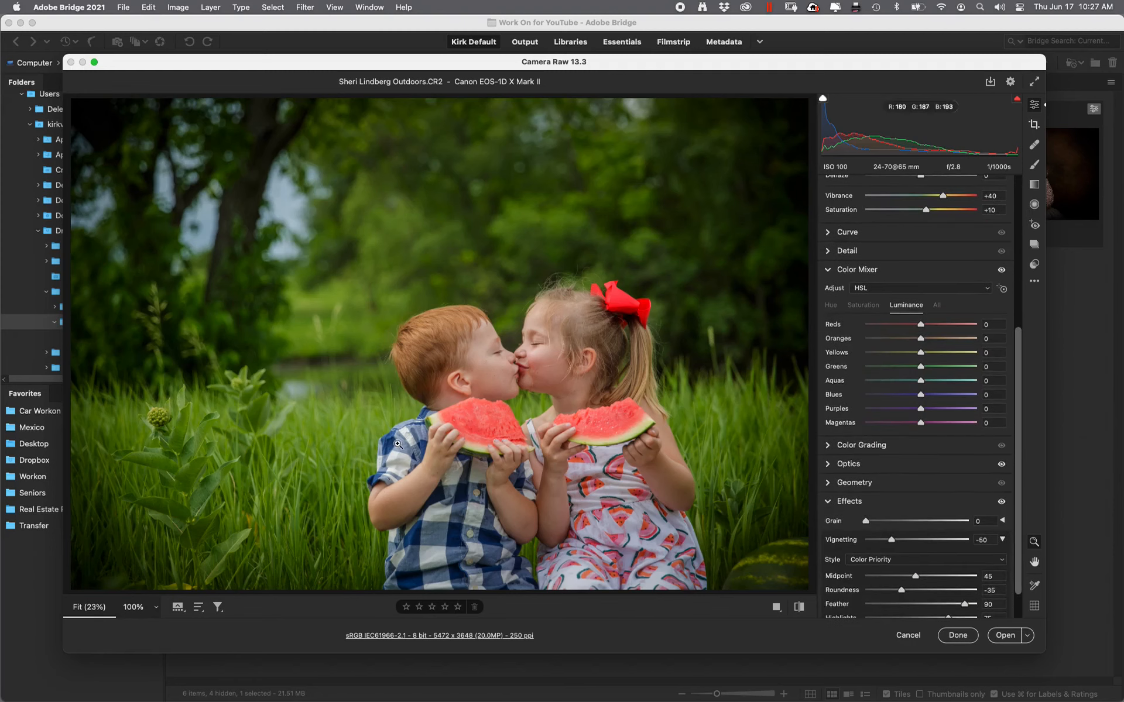
In the Color Mixer, set Blues saturation to +70 and Blues luminance to -37
{"action": "left_click", "coordinate": [864, 305]}
{"action": "left_click_drag", "start_coordinate": [925, 397], "coordinate": [959, 395]}
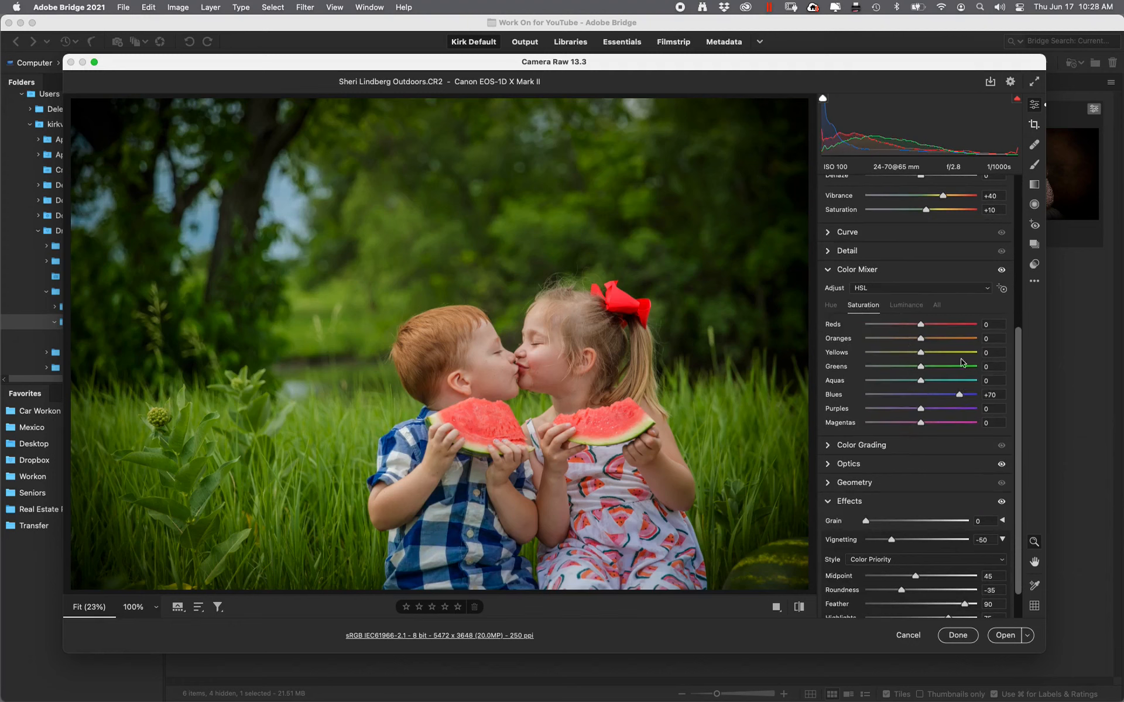
{"action": "left_click", "coordinate": [907, 306]}
{"action": "left_click_drag", "start_coordinate": [921, 396], "coordinate": [902, 397]}
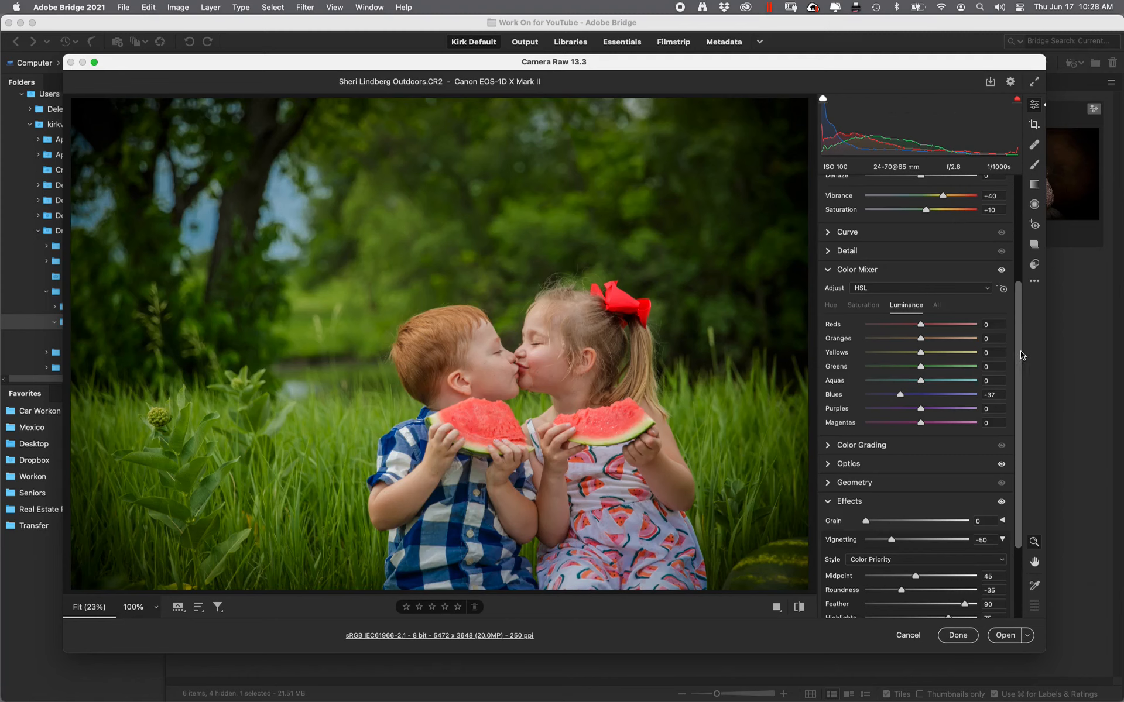
{"action": "scroll", "coordinate": [1022, 355], "scroll_direction": "up", "scroll_amount": 5}
{"action": "scroll", "coordinate": [1012, 316], "scroll_direction": "down", "scroll_amount": 2}
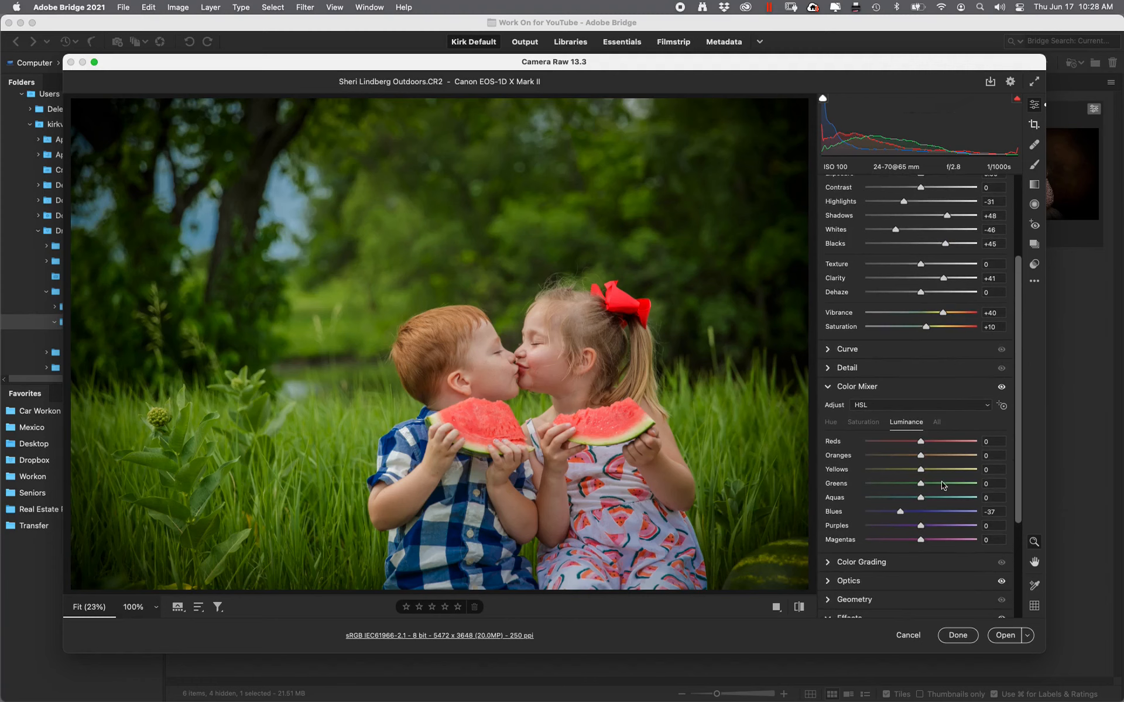
Set Greens luminance to -23 and Greens saturation to +56, then click Done
{"action": "mouse_move", "coordinate": [921, 487]}
{"action": "left_mouse_down"}
{"action": "mouse_move", "coordinate": [901, 490]}
{"action": "mouse_move", "coordinate": [963, 486]}
{"action": "mouse_move", "coordinate": [908, 493]}
{"action": "left_mouse_up"}
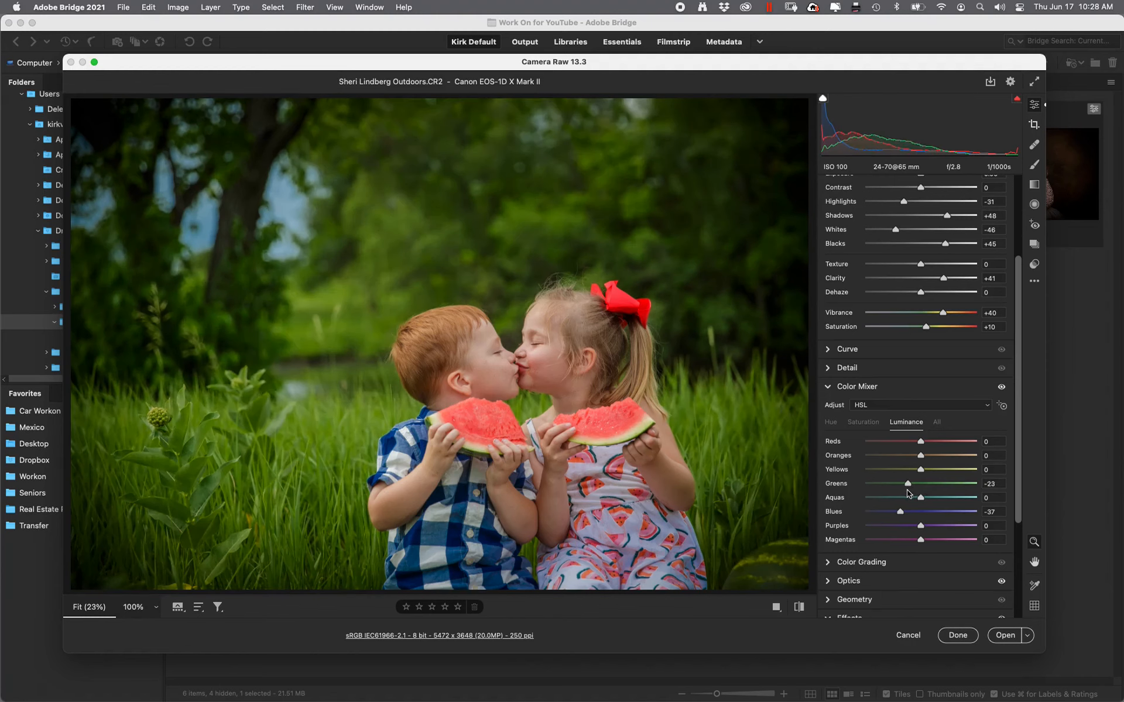
{"action": "left_click", "coordinate": [875, 423]}
{"action": "left_click_drag", "start_coordinate": [927, 485], "coordinate": [953, 488]}
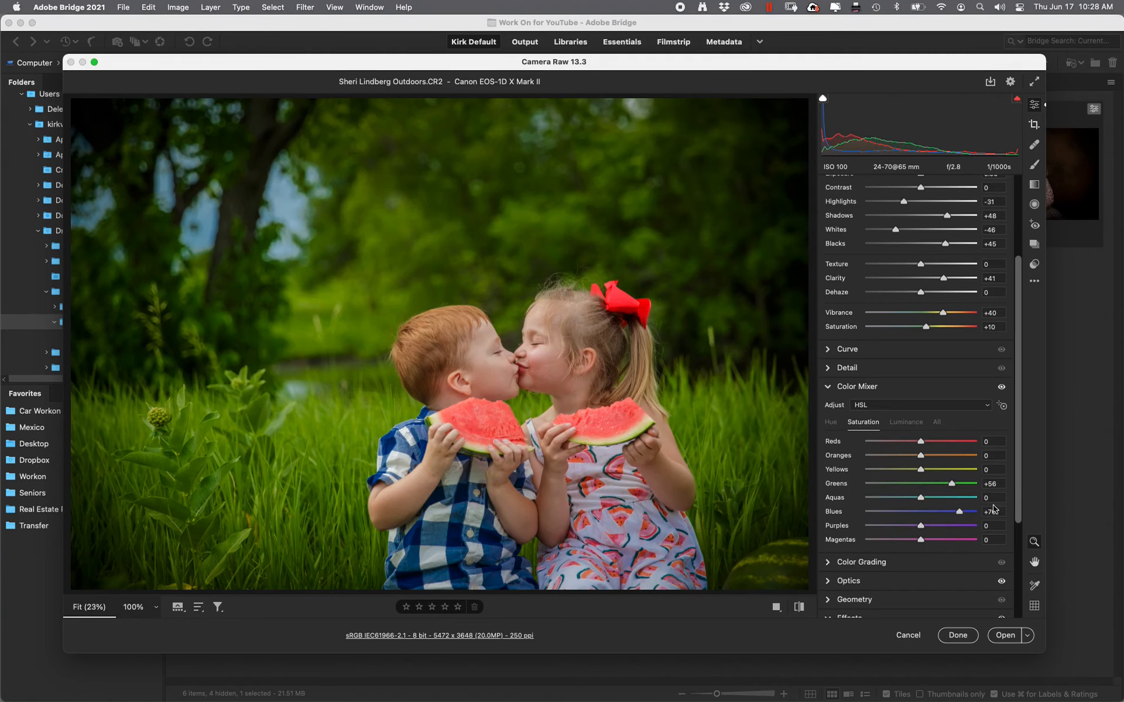
{"action": "left_click", "coordinate": [958, 636]}
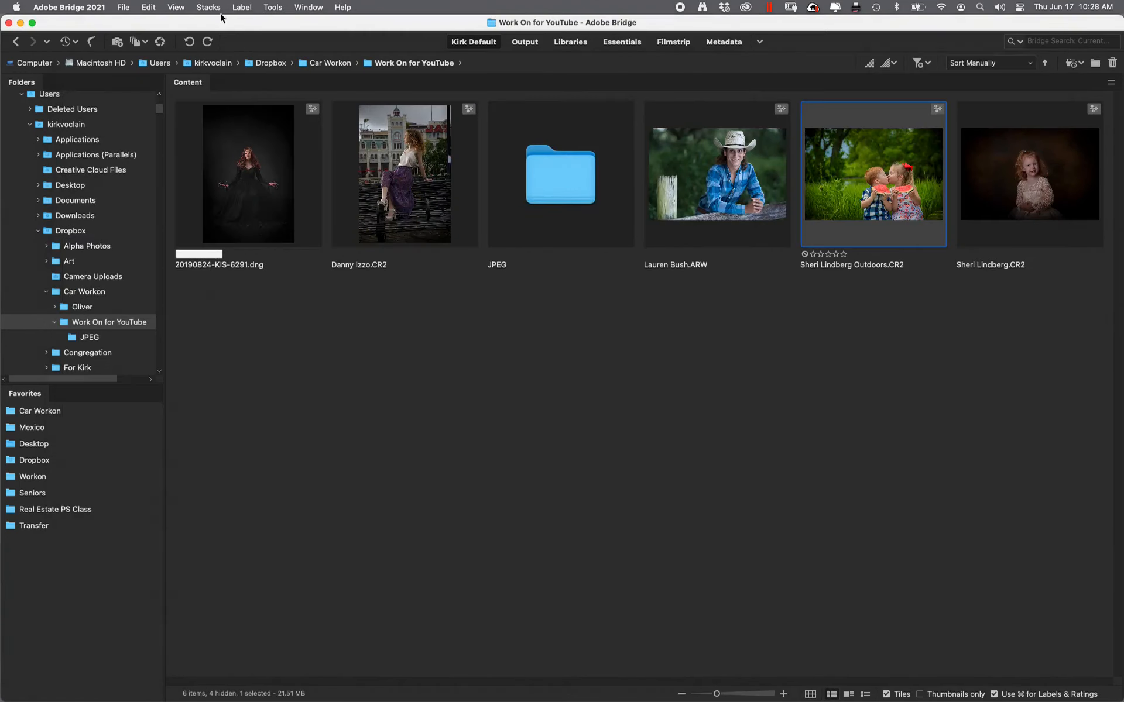
Run Photoshop's Image Processor from Bridge's Tools menu on the outdoor CR2
{"action": "left_click", "coordinate": [264, 6]}
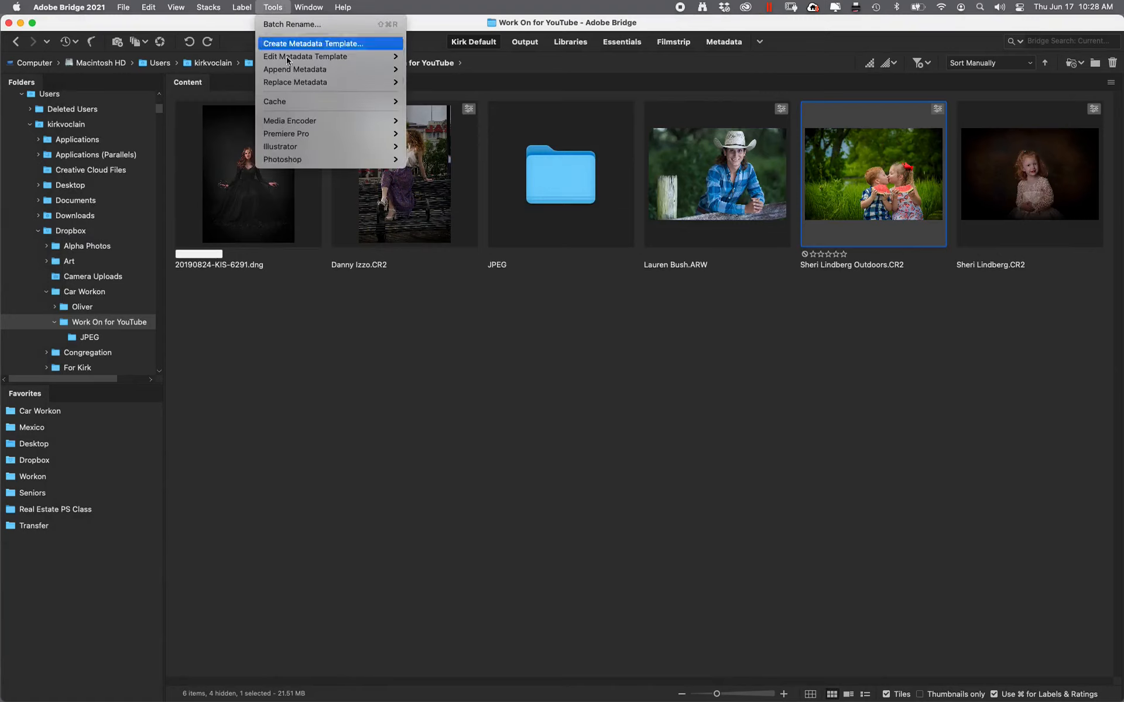
{"action": "mouse_move", "coordinate": [346, 161]}
{"action": "left_click", "coordinate": [488, 202]}
{"action": "left_click", "coordinate": [591, 392]}
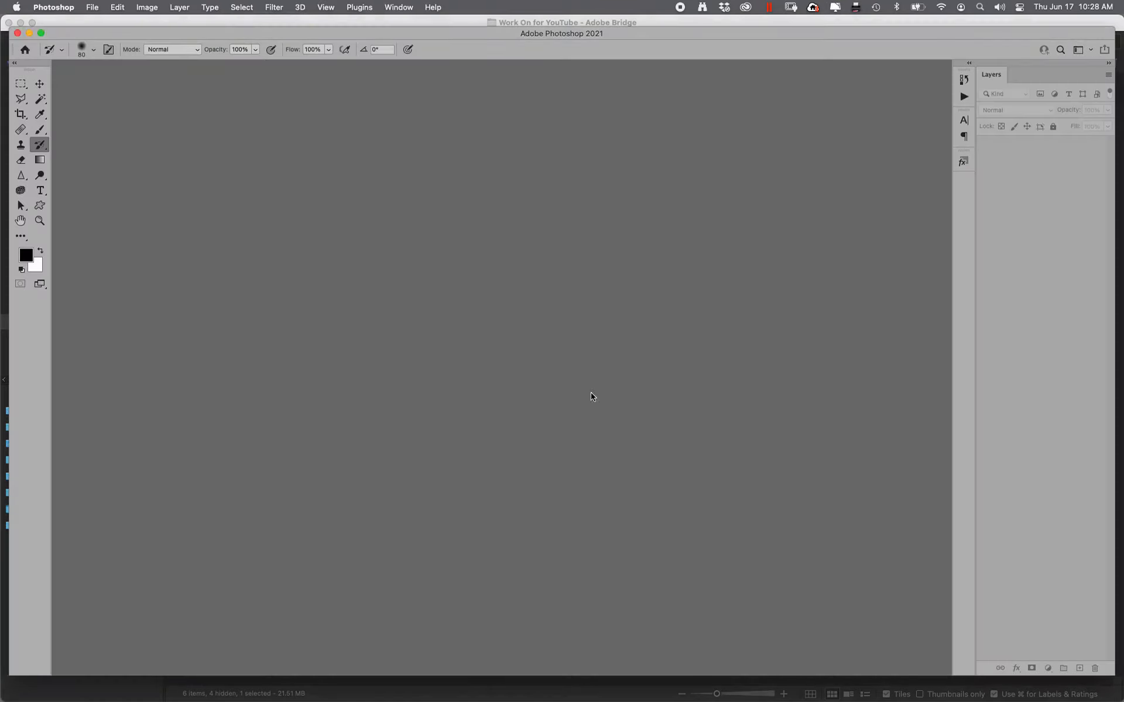
{"action": "left_click", "coordinate": [724, 205]}
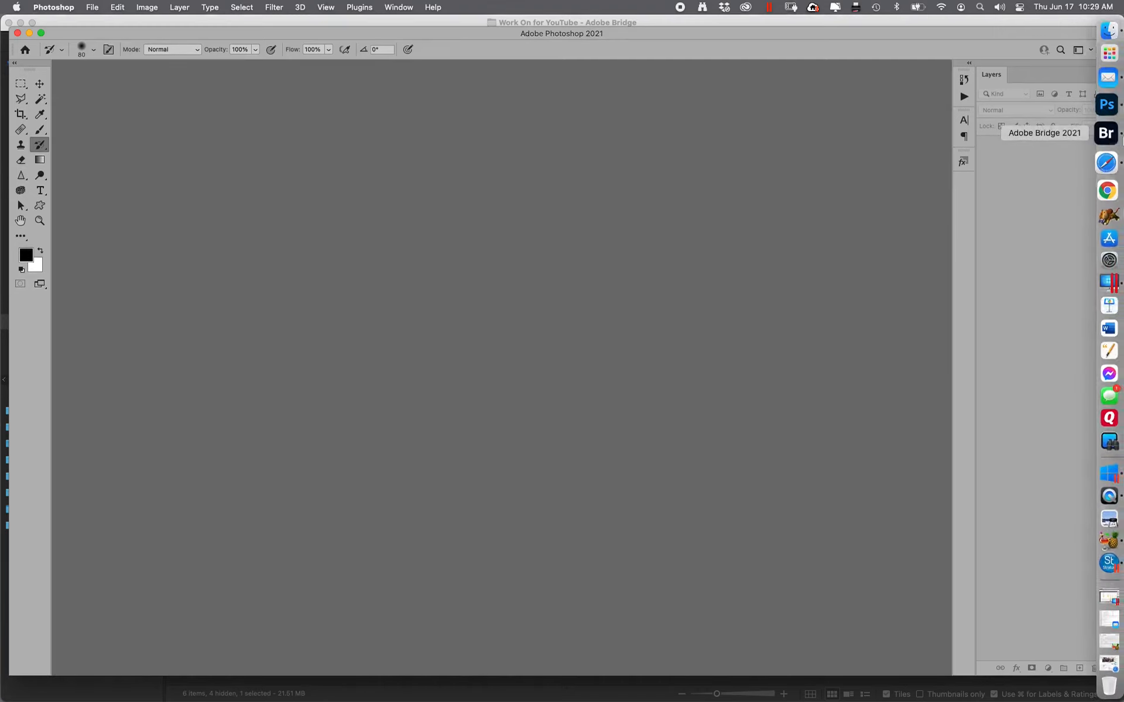
From Bridge's JPEG folder, open the processed outdoor JPG in Photoshop
{"action": "left_click", "coordinate": [1107, 129]}
{"action": "double_click", "coordinate": [622, 206]}
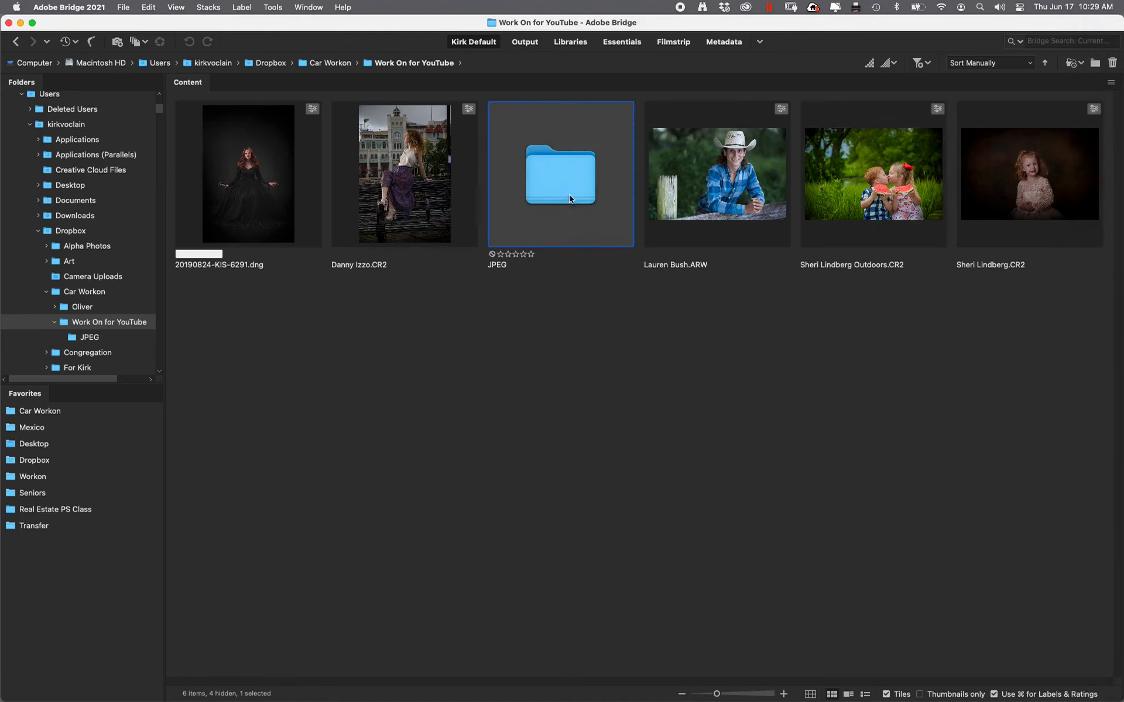
{"action": "double_click", "coordinate": [915, 214]}
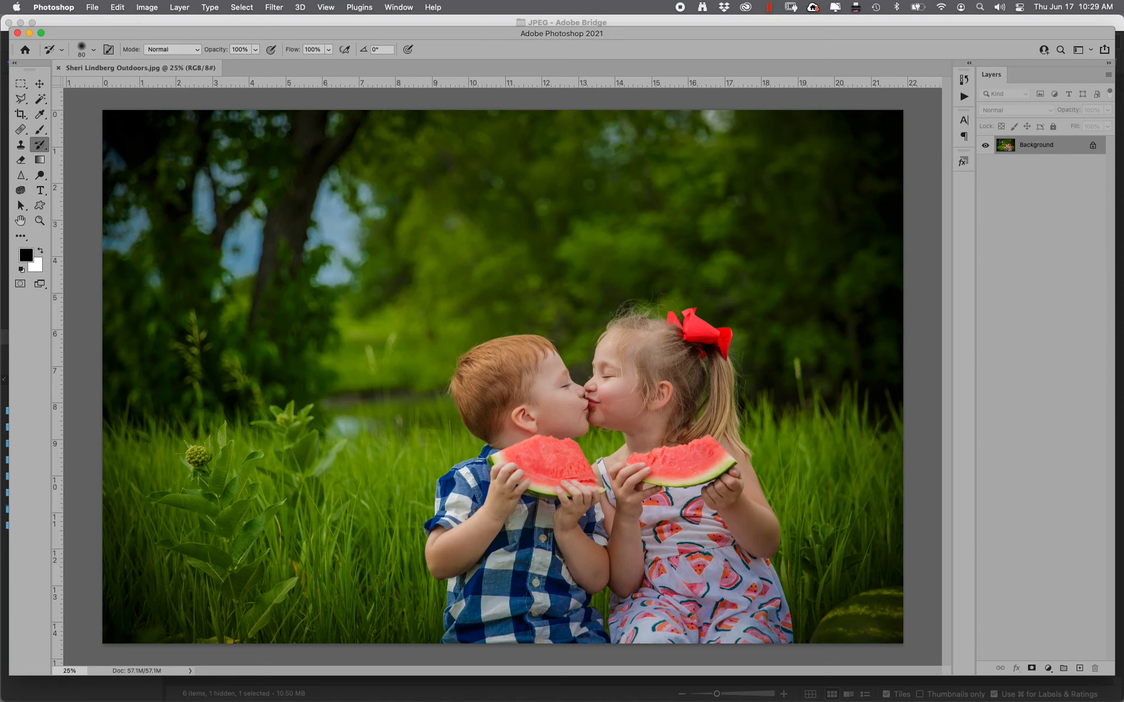
Zoom out and burn along the photo's bottom edge with the Burn Tool
{"action": "left_click_drag", "start_coordinate": [40, 175], "coordinate": [75, 186]}
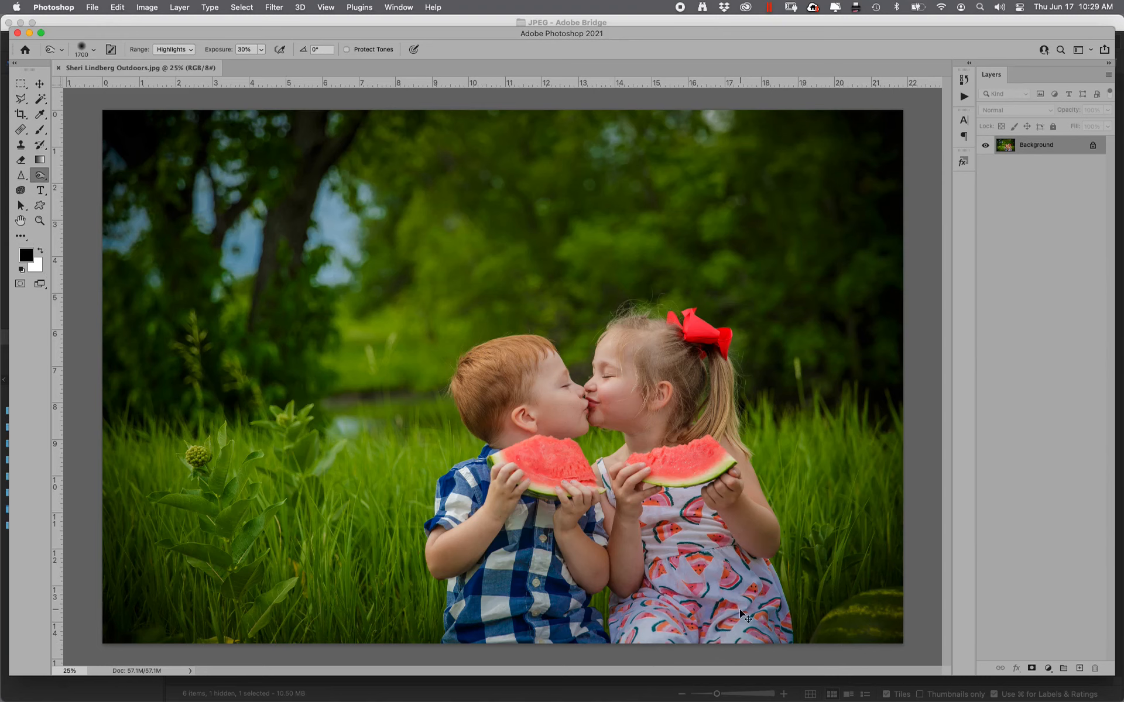
{"action": "key", "text": "super+minus"}
{"action": "key", "text": "super+minus"}
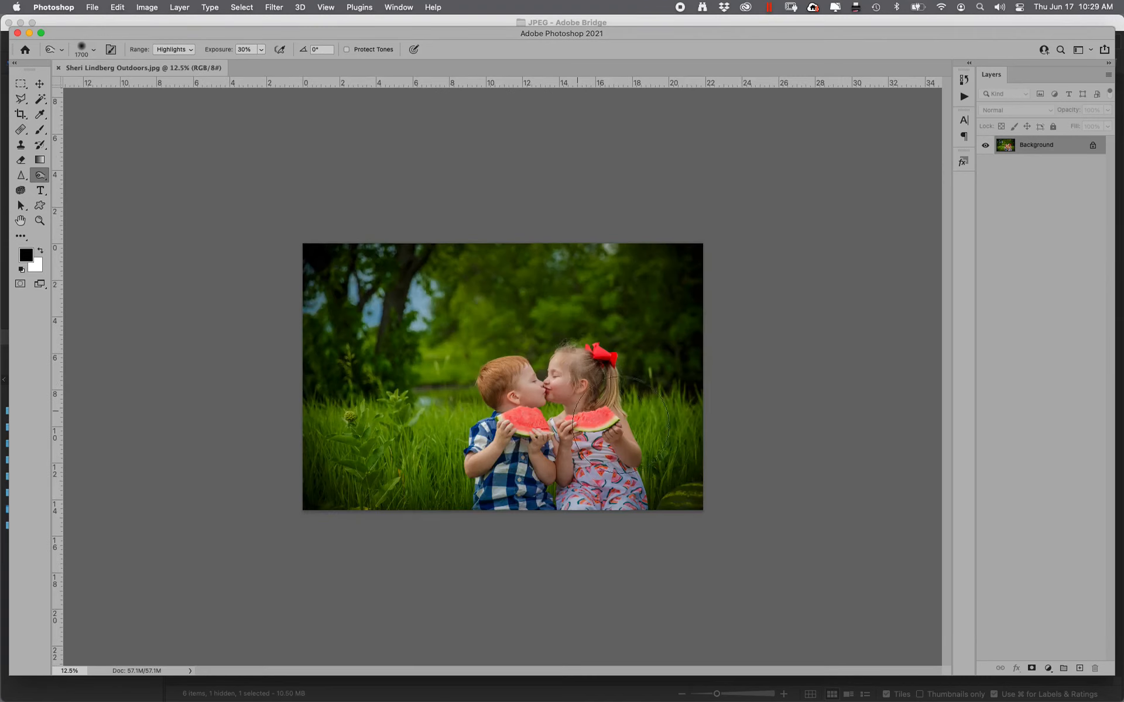
{"action": "mouse_move", "coordinate": [695, 538]}
{"action": "left_mouse_down"}
{"action": "mouse_move", "coordinate": [730, 534]}
{"action": "mouse_move", "coordinate": [346, 539]}
{"action": "mouse_move", "coordinate": [729, 529]}
{"action": "mouse_move", "coordinate": [471, 529]}
{"action": "mouse_move", "coordinate": [690, 539]}
{"action": "mouse_move", "coordinate": [334, 532]}
{"action": "mouse_move", "coordinate": [314, 269]}
{"action": "mouse_move", "coordinate": [342, 198]}
{"action": "mouse_move", "coordinate": [567, 152]}
{"action": "mouse_move", "coordinate": [492, 218]}
{"action": "mouse_move", "coordinate": [860, 203]}
{"action": "mouse_move", "coordinate": [702, 247]}
{"action": "mouse_move", "coordinate": [707, 339]}
{"action": "mouse_move", "coordinate": [484, 539]}
{"action": "mouse_move", "coordinate": [694, 534]}
{"action": "mouse_move", "coordinate": [170, 569]}
{"action": "mouse_move", "coordinate": [377, 453]}
{"action": "mouse_move", "coordinate": [375, 289]}
{"action": "mouse_move", "coordinate": [484, 238]}
{"action": "mouse_move", "coordinate": [499, 238]}
{"action": "mouse_move", "coordinate": [421, 290]}
{"action": "mouse_move", "coordinate": [622, 255]}
{"action": "mouse_move", "coordinate": [692, 471]}
{"action": "mouse_move", "coordinate": [560, 564]}
{"action": "mouse_move", "coordinate": [459, 547]}
{"action": "mouse_move", "coordinate": [751, 540]}
{"action": "mouse_move", "coordinate": [424, 556]}
{"action": "left_mouse_up"}
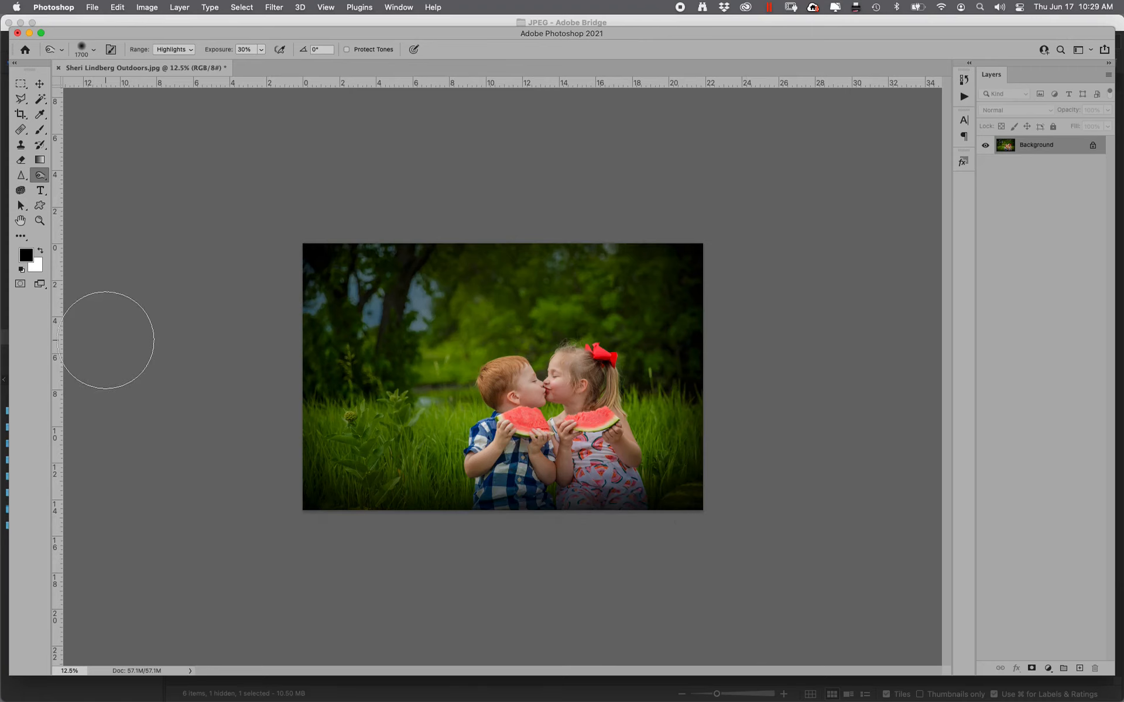
Zoom in and heal the background light spots and stray hairs with a size-40 Healing Brush
{"action": "left_click", "coordinate": [40, 221]}
{"action": "left_click_drag", "start_coordinate": [464, 319], "coordinate": [647, 440]}
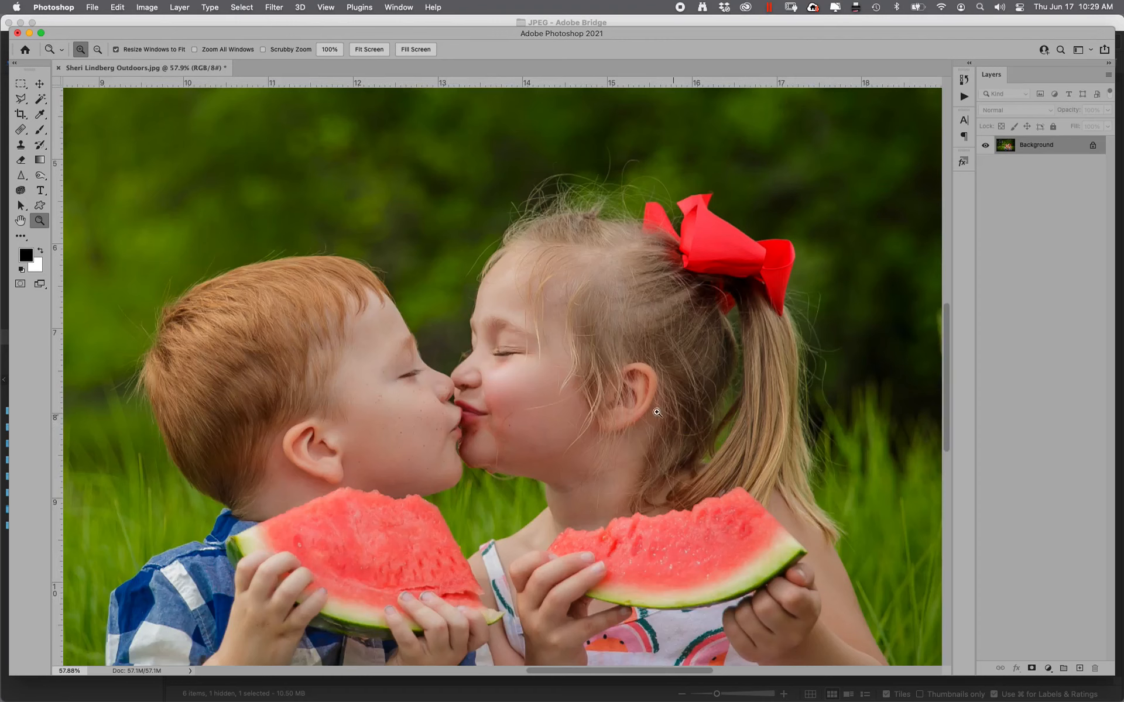
{"action": "key", "text": "j"}
{"action": "key", "text": "bracketleft"}
{"action": "key", "text": "bracketleft"}
{"action": "key", "text": "bracketleft"}
{"action": "key", "text": "bracketleft"}
{"action": "key", "text": "bracketleft"}
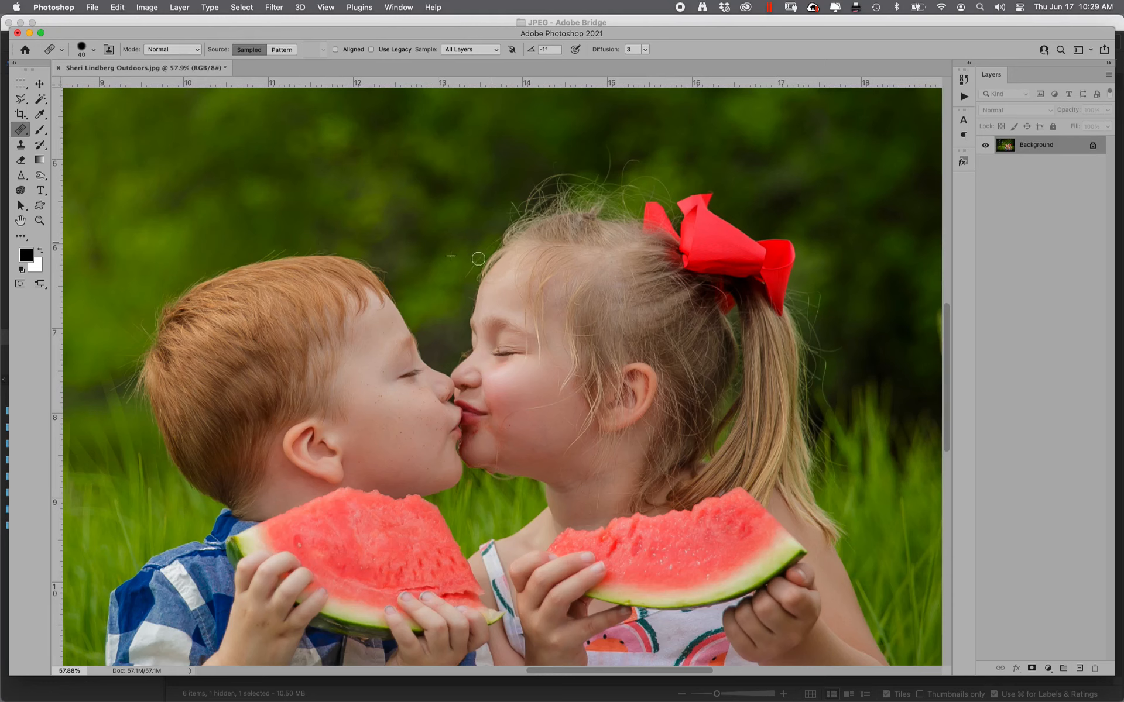
{"action": "left_click", "coordinate": [587, 123]}
{"action": "left_click", "coordinate": [852, 342]}
{"action": "left_click", "coordinate": [618, 199]}
{"action": "left_click", "coordinate": [642, 212]}
{"action": "key", "text": "super+shift+x"}
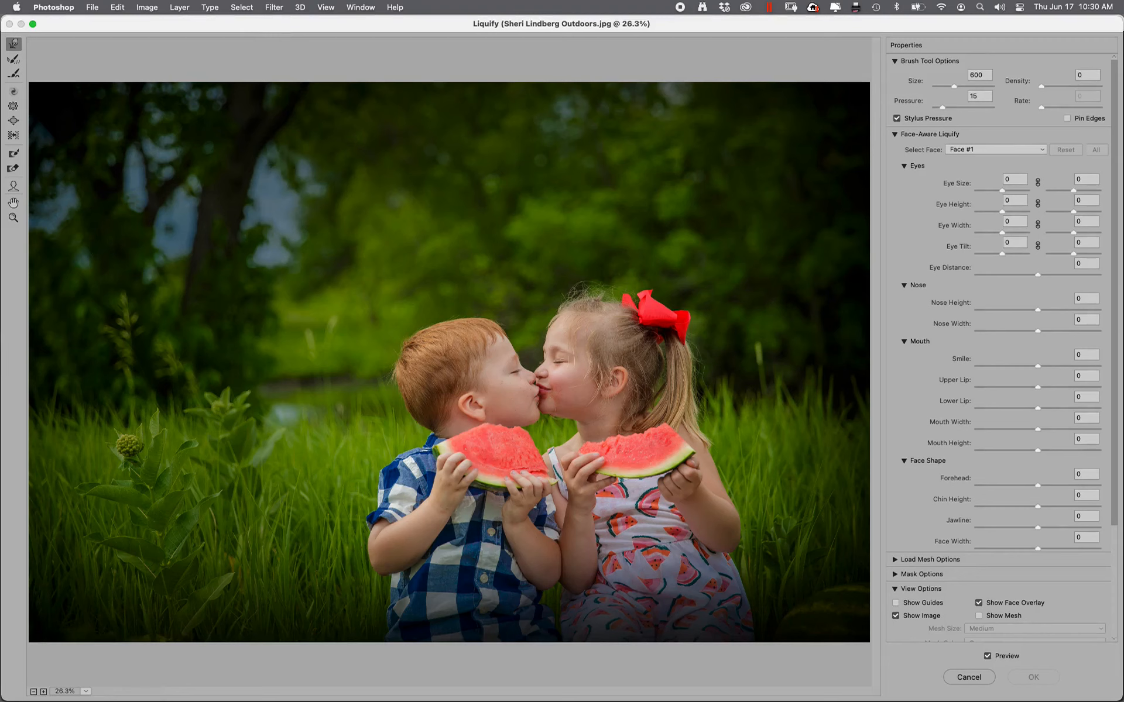
In Liquify, zoom onto the girl's hair, smooth flyaways with Smooth tool size 90, and apply
{"action": "left_click", "coordinate": [13, 219]}
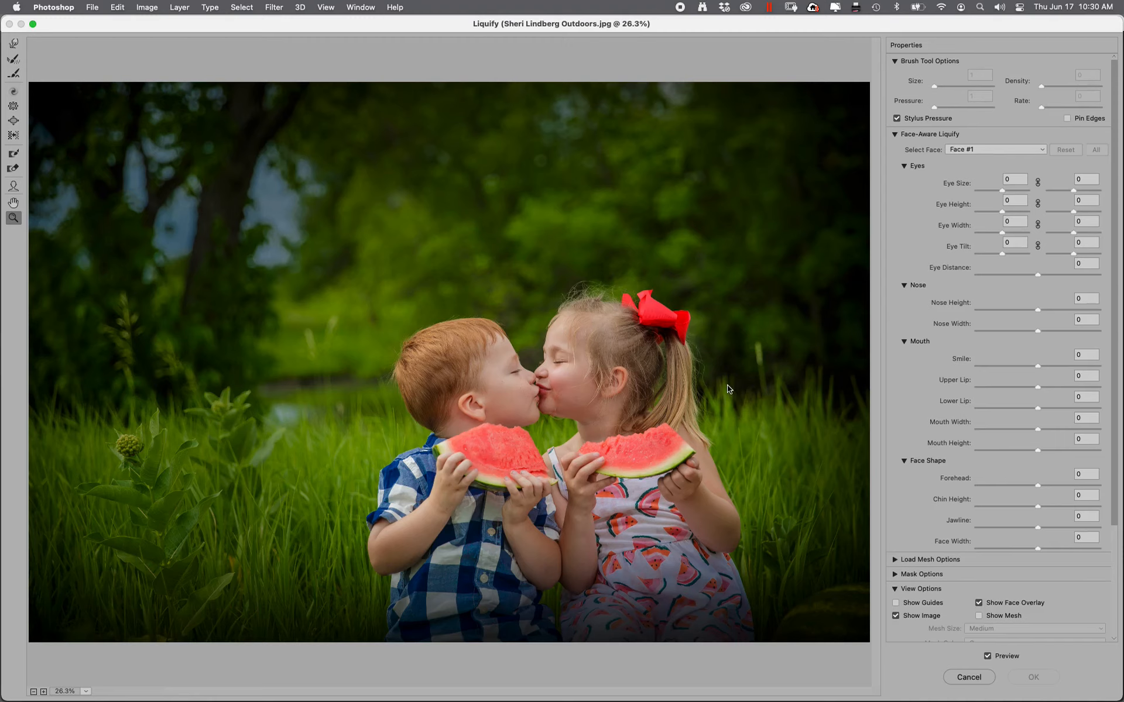
{"action": "left_click_drag", "start_coordinate": [713, 388], "coordinate": [550, 263]}
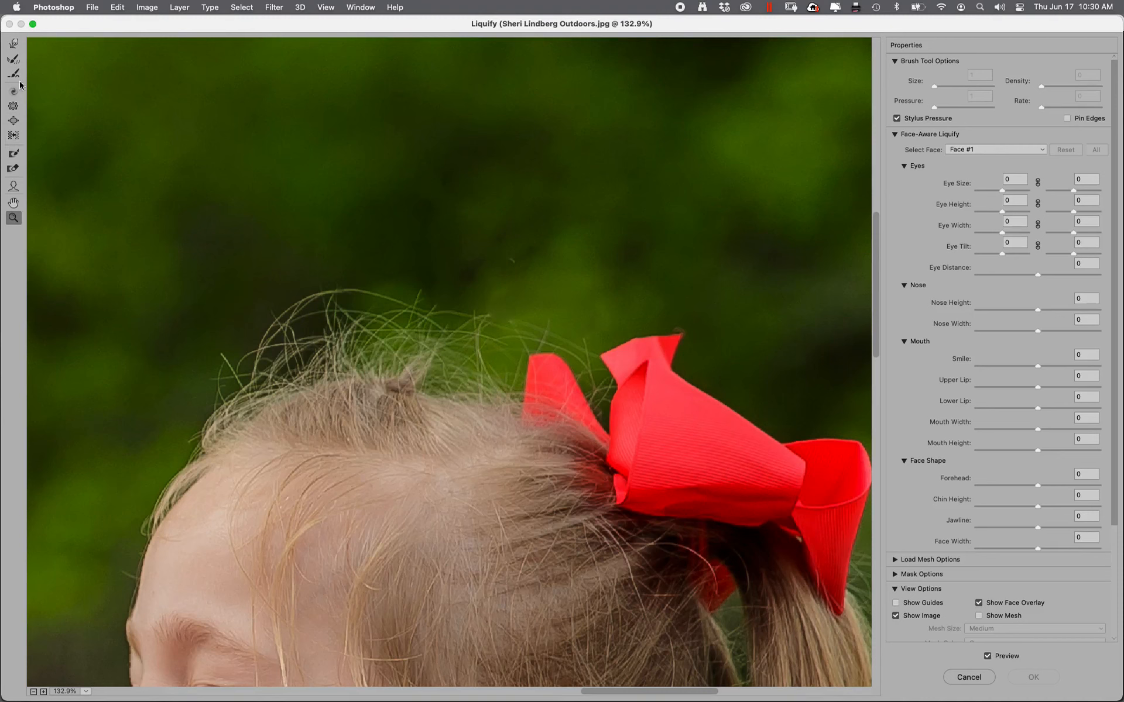
{"action": "left_click", "coordinate": [14, 134]}
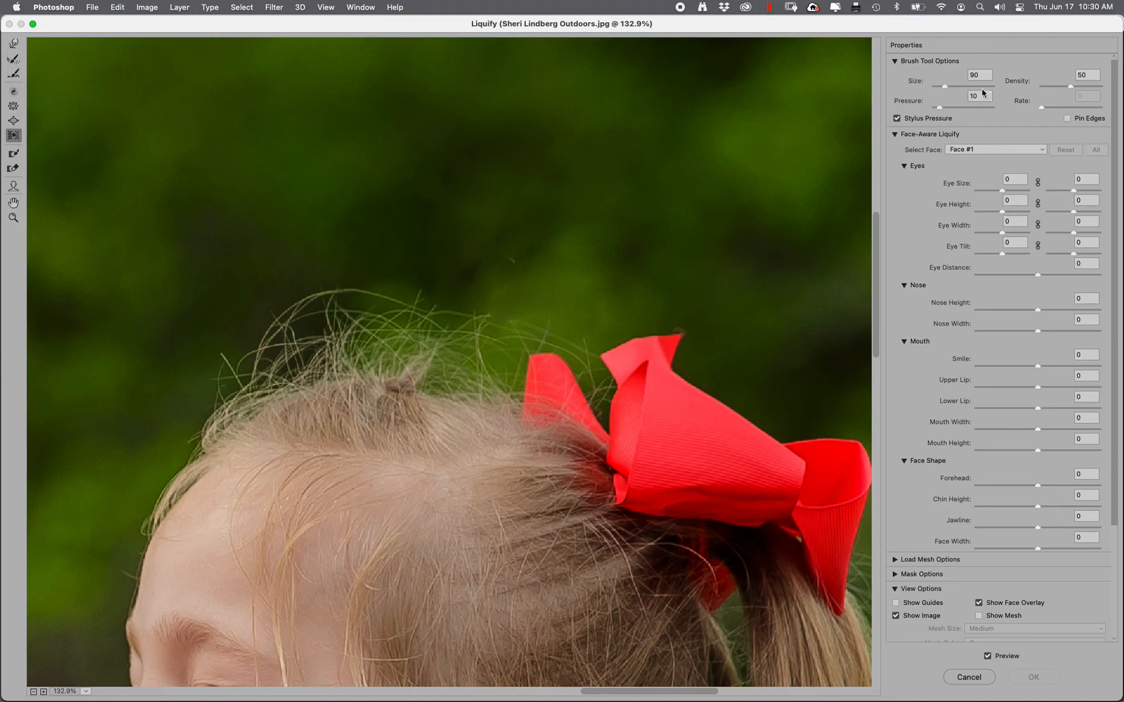
{"action": "mouse_move", "coordinate": [532, 313]}
{"action": "left_mouse_down"}
{"action": "mouse_move", "coordinate": [296, 295]}
{"action": "mouse_move", "coordinate": [403, 299]}
{"action": "mouse_move", "coordinate": [339, 298]}
{"action": "mouse_move", "coordinate": [386, 295]}
{"action": "mouse_move", "coordinate": [436, 321]}
{"action": "mouse_move", "coordinate": [170, 394]}
{"action": "mouse_move", "coordinate": [181, 388]}
{"action": "left_mouse_up"}
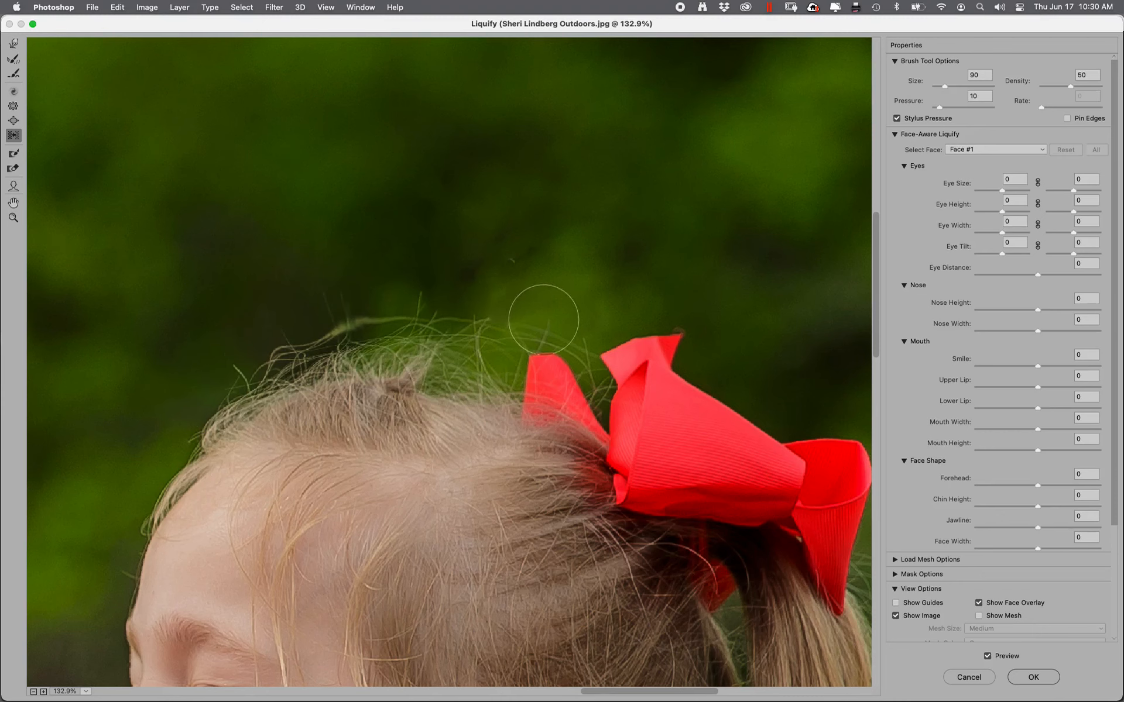
{"action": "left_click_drag", "start_coordinate": [529, 318], "coordinate": [209, 346]}
{"action": "mouse_move", "coordinate": [515, 322]}
{"action": "left_mouse_down"}
{"action": "mouse_move", "coordinate": [562, 318]}
{"action": "mouse_move", "coordinate": [194, 355]}
{"action": "mouse_move", "coordinate": [458, 322]}
{"action": "mouse_move", "coordinate": [268, 338]}
{"action": "mouse_move", "coordinate": [324, 319]}
{"action": "mouse_move", "coordinate": [300, 322]}
{"action": "mouse_move", "coordinate": [199, 382]}
{"action": "mouse_move", "coordinate": [272, 344]}
{"action": "mouse_move", "coordinate": [505, 336]}
{"action": "mouse_move", "coordinate": [421, 314]}
{"action": "mouse_move", "coordinate": [376, 317]}
{"action": "mouse_move", "coordinate": [478, 312]}
{"action": "mouse_move", "coordinate": [450, 327]}
{"action": "mouse_move", "coordinate": [304, 334]}
{"action": "mouse_move", "coordinate": [356, 332]}
{"action": "mouse_move", "coordinate": [96, 423]}
{"action": "mouse_move", "coordinate": [425, 340]}
{"action": "mouse_move", "coordinate": [432, 351]}
{"action": "mouse_move", "coordinate": [401, 344]}
{"action": "mouse_move", "coordinate": [483, 354]}
{"action": "mouse_move", "coordinate": [443, 341]}
{"action": "mouse_move", "coordinate": [344, 343]}
{"action": "mouse_move", "coordinate": [393, 339]}
{"action": "mouse_move", "coordinate": [241, 364]}
{"action": "mouse_move", "coordinate": [539, 367]}
{"action": "left_mouse_up"}
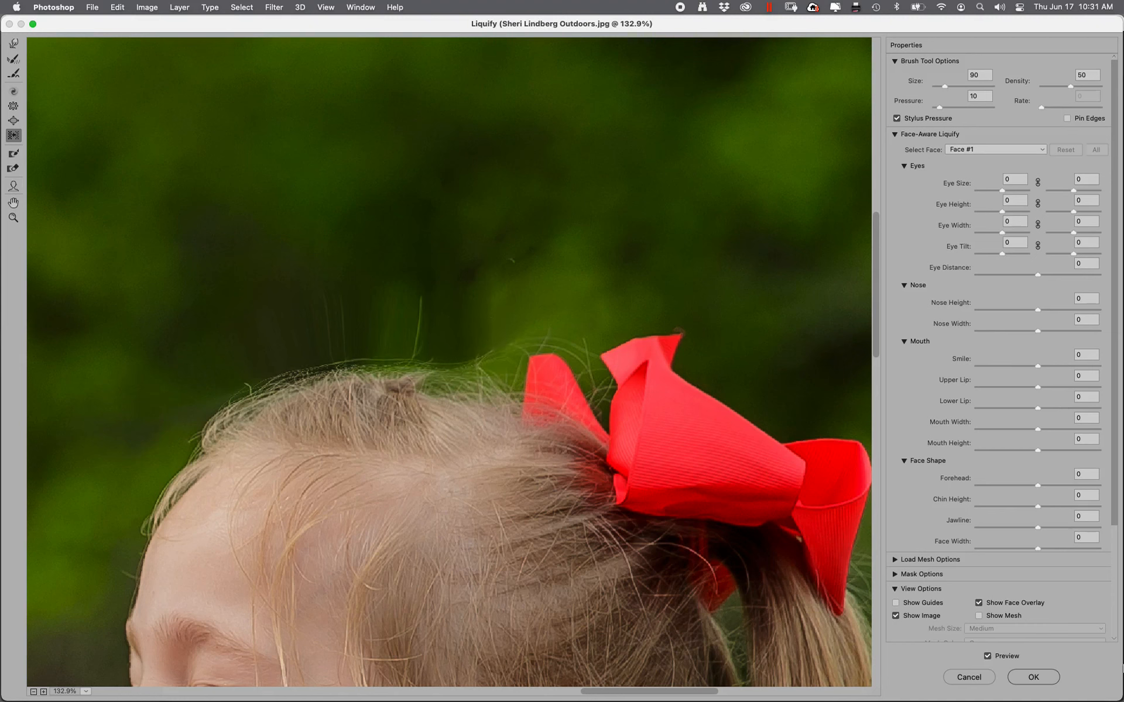
{"action": "left_click", "coordinate": [1033, 677]}
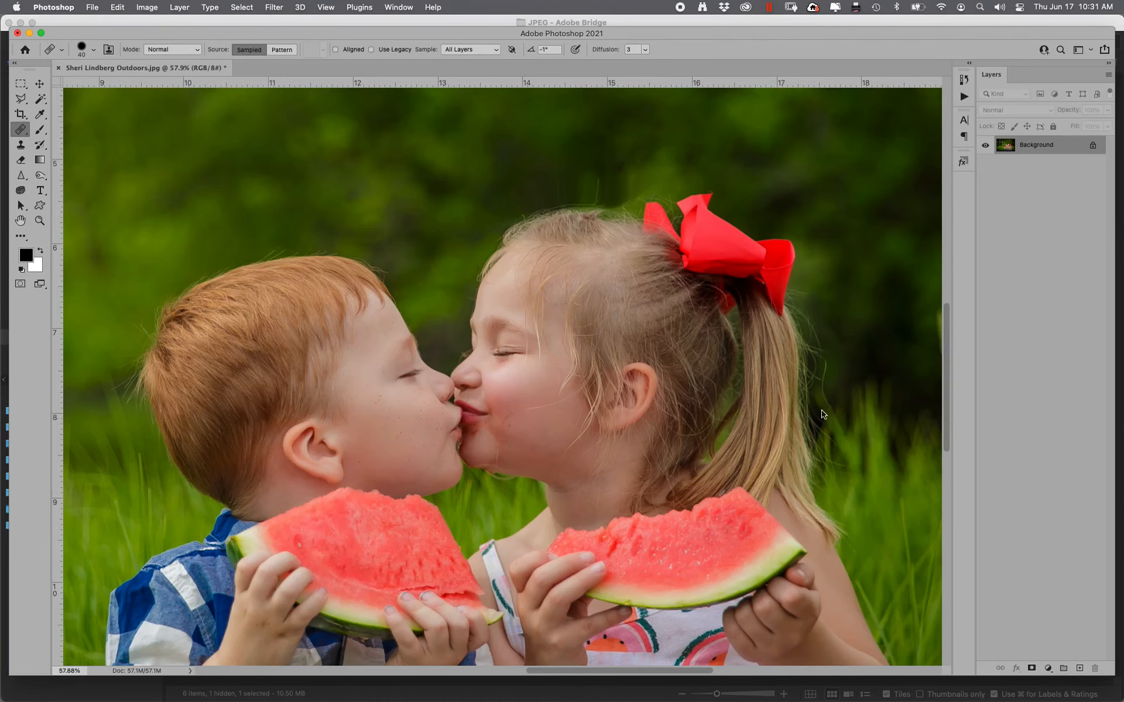
Zoom onto the hairline and heal stray strands using clean green background as source
{"action": "key", "text": "z"}
{"action": "left_click_drag", "start_coordinate": [483, 140], "coordinate": [742, 297]}
{"action": "left_click", "coordinate": [20, 129]}
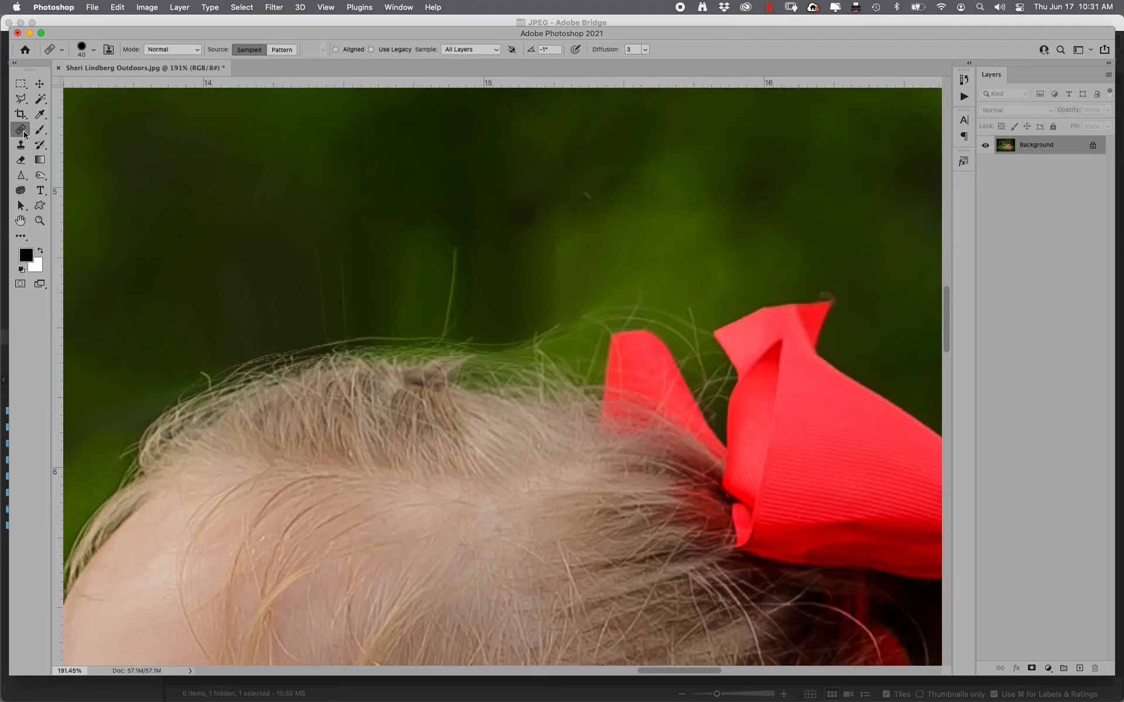
{"action": "left_click", "coordinate": [367, 240], "text": "alt"}
{"action": "mouse_move", "coordinate": [337, 306]}
{"action": "left_mouse_down"}
{"action": "mouse_move", "coordinate": [323, 253]}
{"action": "mouse_move", "coordinate": [323, 311]}
{"action": "mouse_move", "coordinate": [236, 294]}
{"action": "left_mouse_up"}
{"action": "mouse_move", "coordinate": [439, 301]}
{"action": "left_mouse_down"}
{"action": "mouse_move", "coordinate": [457, 263]}
{"action": "mouse_move", "coordinate": [376, 296]}
{"action": "mouse_move", "coordinate": [436, 226]}
{"action": "mouse_move", "coordinate": [439, 300]}
{"action": "left_mouse_up"}
{"action": "left_click", "coordinate": [506, 194], "text": "alt"}
{"action": "mouse_move", "coordinate": [590, 209]}
{"action": "left_mouse_down"}
{"action": "mouse_move", "coordinate": [550, 247]}
{"action": "mouse_move", "coordinate": [546, 294]}
{"action": "mouse_move", "coordinate": [585, 274]}
{"action": "mouse_move", "coordinate": [555, 221]}
{"action": "mouse_move", "coordinate": [497, 221]}
{"action": "left_mouse_up"}
{"action": "mouse_move", "coordinate": [604, 262]}
{"action": "left_mouse_down"}
{"action": "mouse_move", "coordinate": [630, 240]}
{"action": "mouse_move", "coordinate": [662, 256]}
{"action": "mouse_move", "coordinate": [634, 291]}
{"action": "mouse_move", "coordinate": [567, 321]}
{"action": "mouse_move", "coordinate": [536, 316]}
{"action": "left_mouse_up"}
{"action": "left_click_drag", "start_coordinate": [479, 196], "coordinate": [455, 194]}
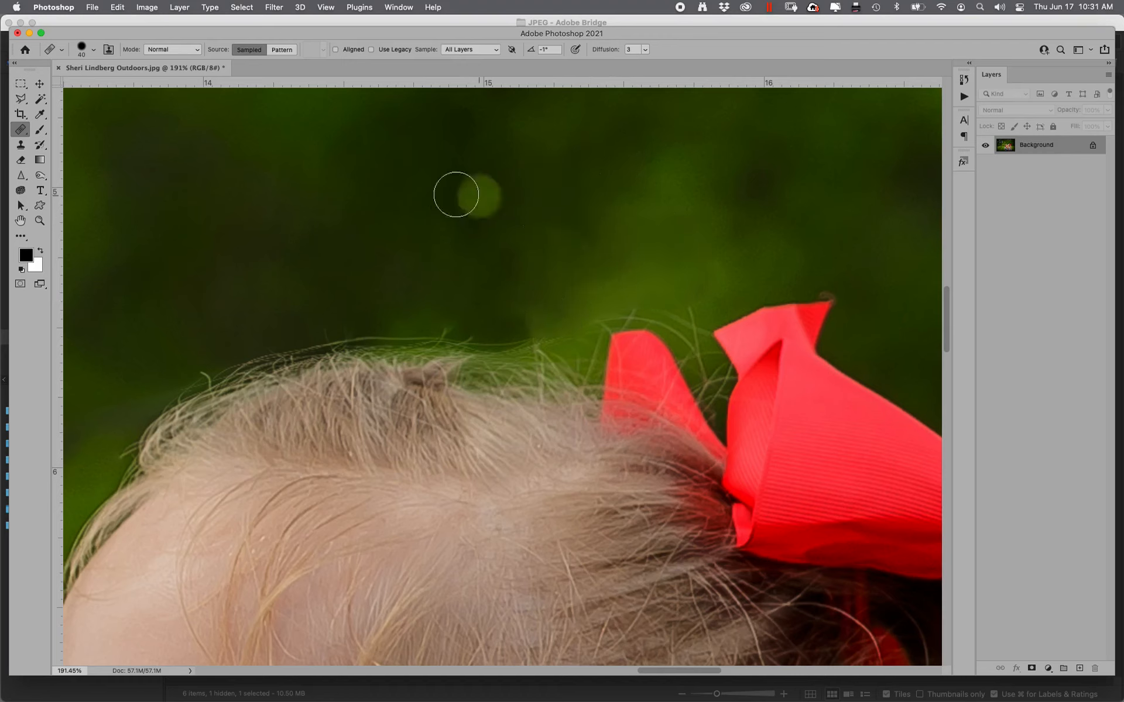
Clone Stamp at 26% opacity along the hairline to clear remaining flyaways, then fit to screen
{"action": "left_click", "coordinate": [23, 149]}
{"action": "left_click_drag", "start_coordinate": [230, 53], "coordinate": [206, 59]}
{"action": "left_click", "coordinate": [377, 266], "text": "alt"}
{"action": "mouse_move", "coordinate": [133, 447]}
{"action": "left_mouse_down"}
{"action": "mouse_move", "coordinate": [174, 394]}
{"action": "mouse_move", "coordinate": [123, 457]}
{"action": "mouse_move", "coordinate": [265, 357]}
{"action": "mouse_move", "coordinate": [509, 354]}
{"action": "mouse_move", "coordinate": [606, 316]}
{"action": "mouse_move", "coordinate": [663, 310]}
{"action": "mouse_move", "coordinate": [703, 344]}
{"action": "mouse_move", "coordinate": [696, 353]}
{"action": "mouse_move", "coordinate": [691, 319]}
{"action": "mouse_move", "coordinate": [612, 289]}
{"action": "left_mouse_up"}
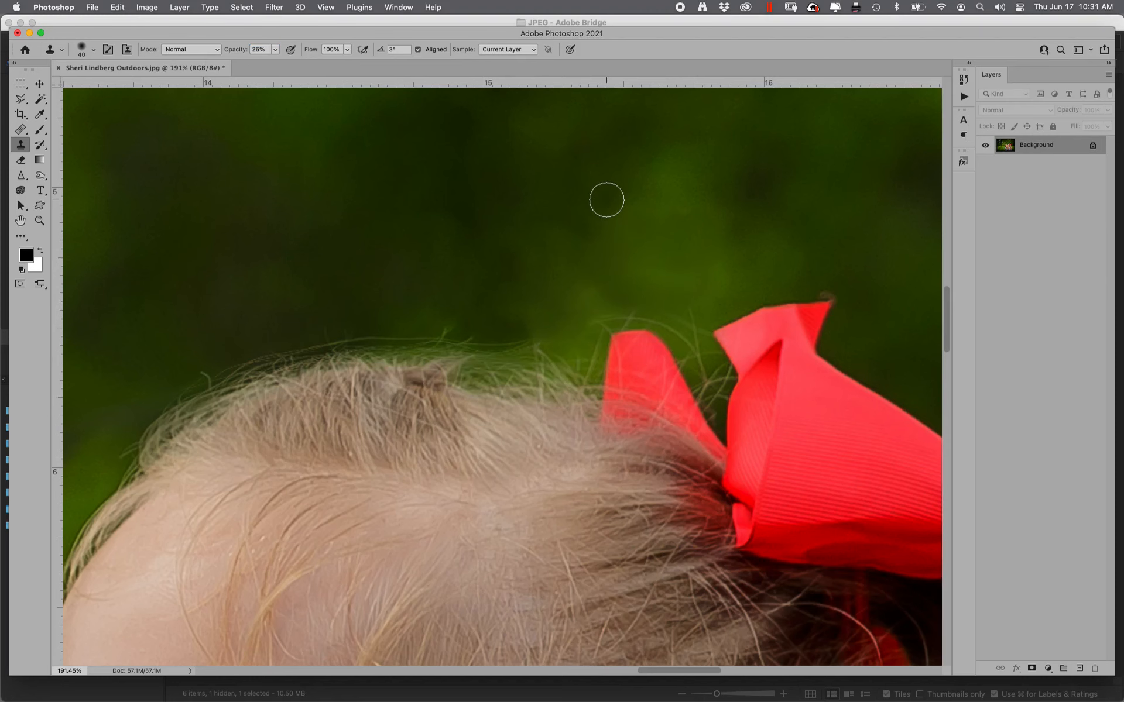
{"action": "key", "text": "super+0"}
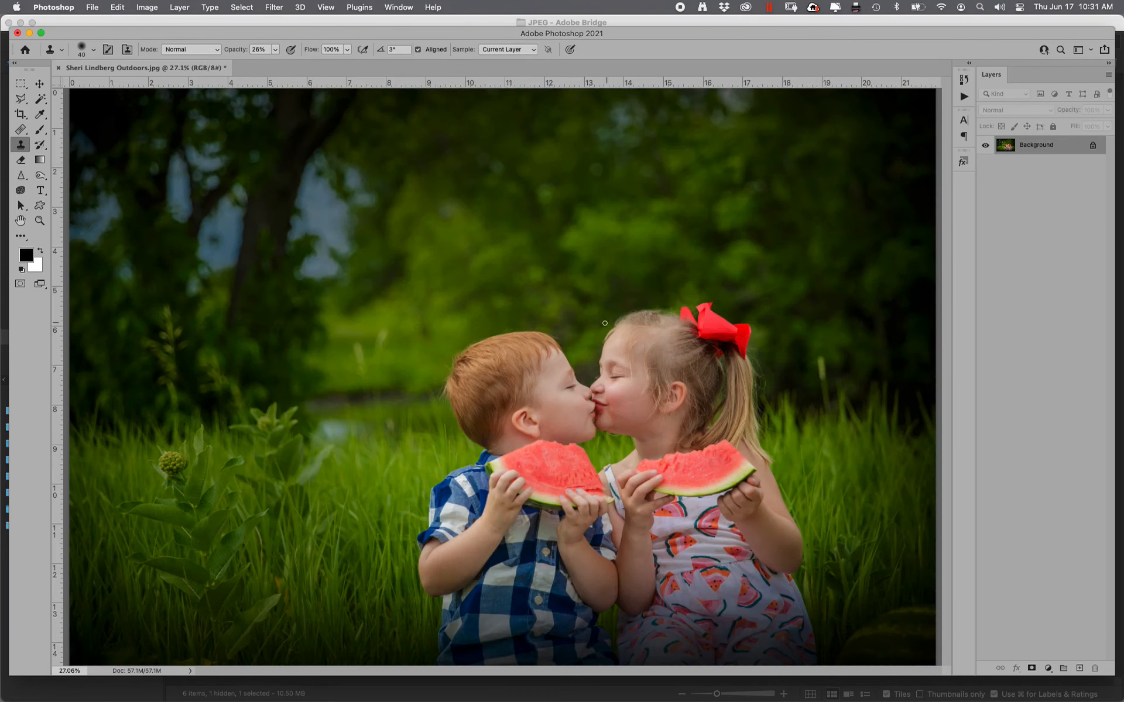
Zoom in to inspect the children's faces, then fit the whole photo back in view
{"action": "left_click", "coordinate": [39, 220]}
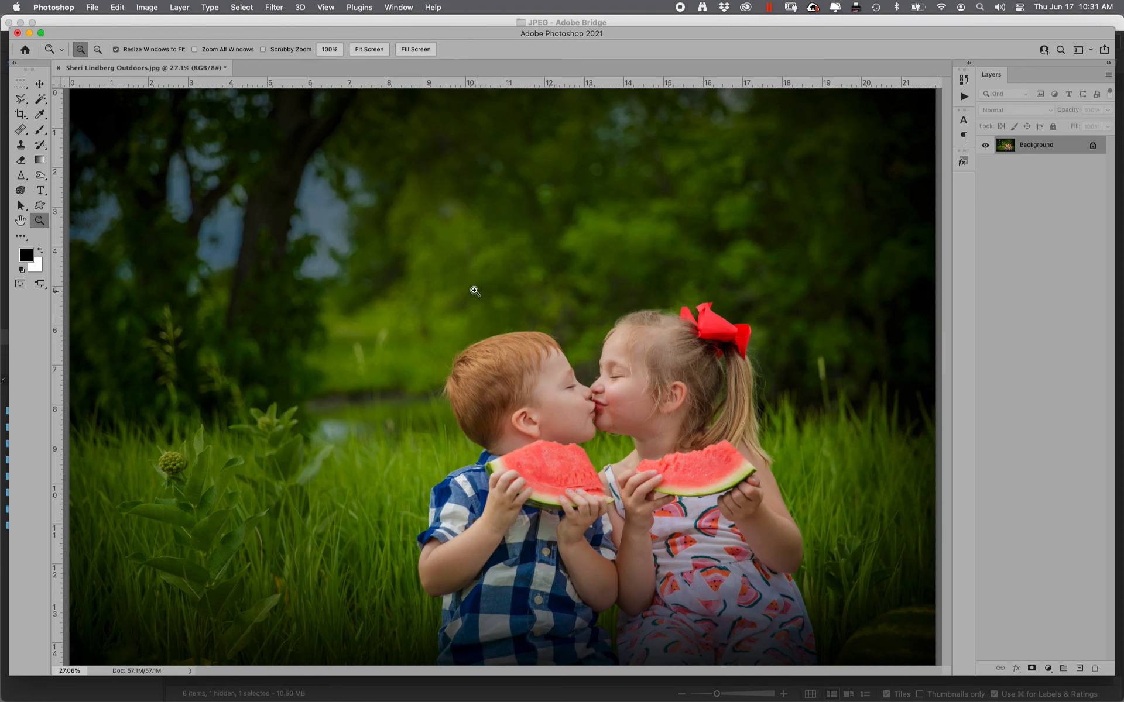
{"action": "left_click_drag", "start_coordinate": [479, 292], "coordinate": [791, 504]}
{"action": "mouse_move", "coordinate": [157, 170]}
{"action": "left_mouse_down"}
{"action": "mouse_move", "coordinate": [263, 244]}
{"action": "mouse_move", "coordinate": [749, 506]}
{"action": "left_mouse_up"}
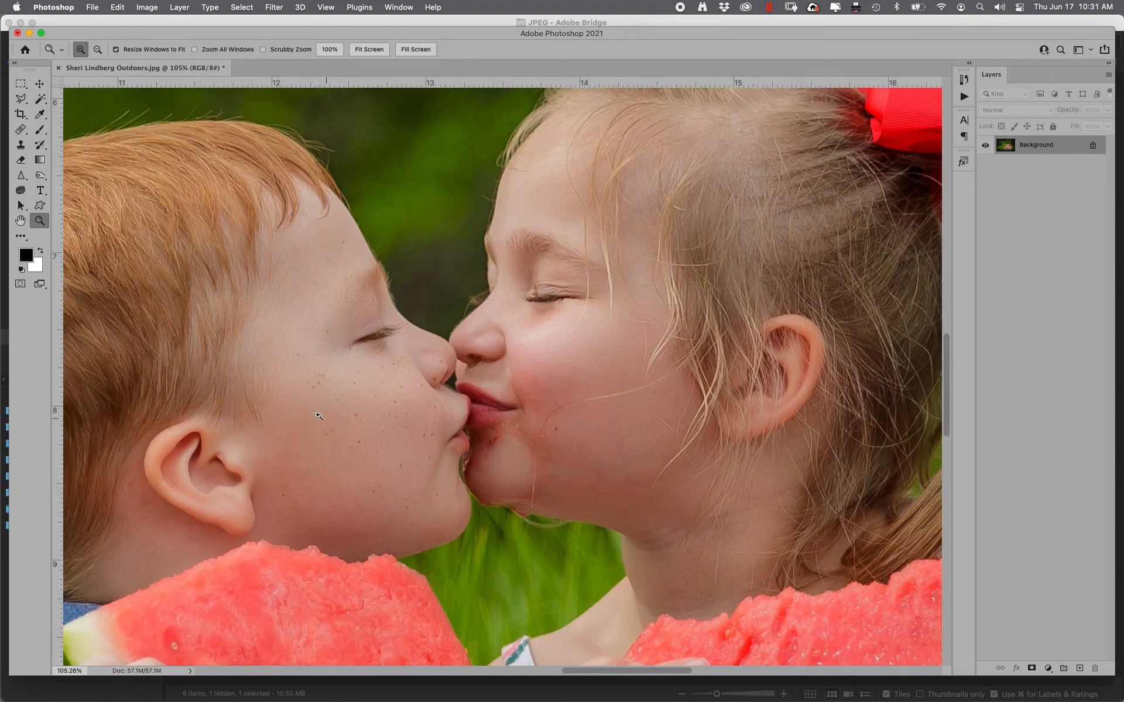
{"action": "key", "text": "super+0"}
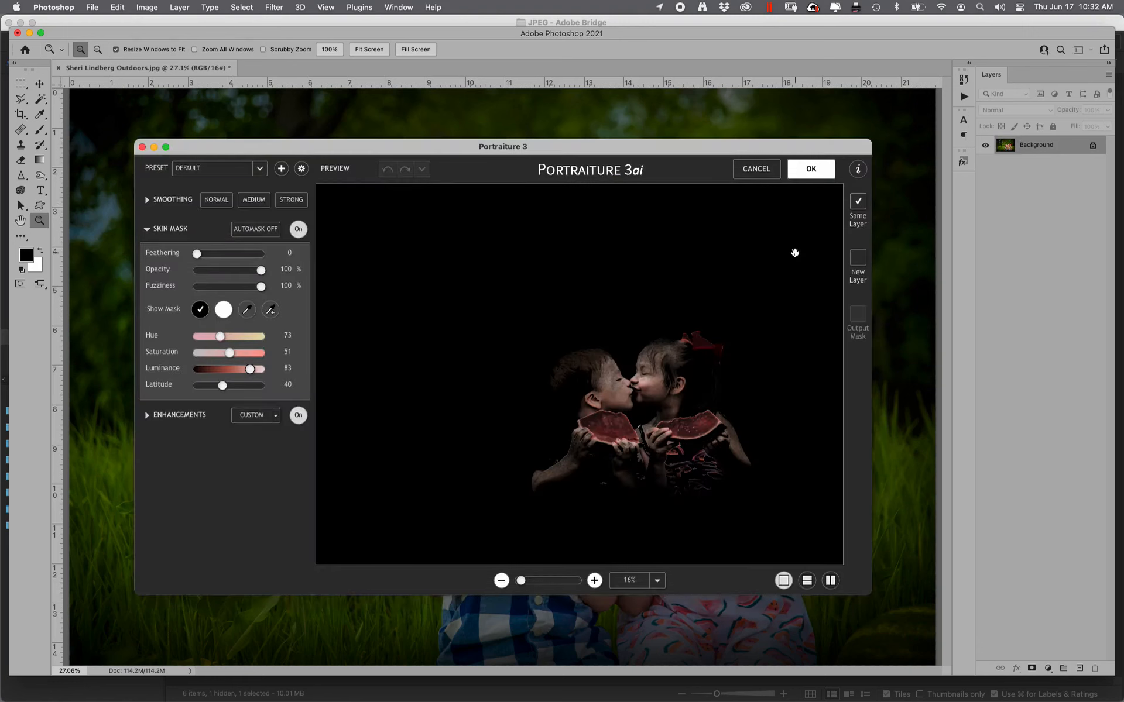
Smooth the children's skin with Portraiture 3, sampling their skin tone for the mask
{"action": "left_click", "coordinate": [271, 309]}
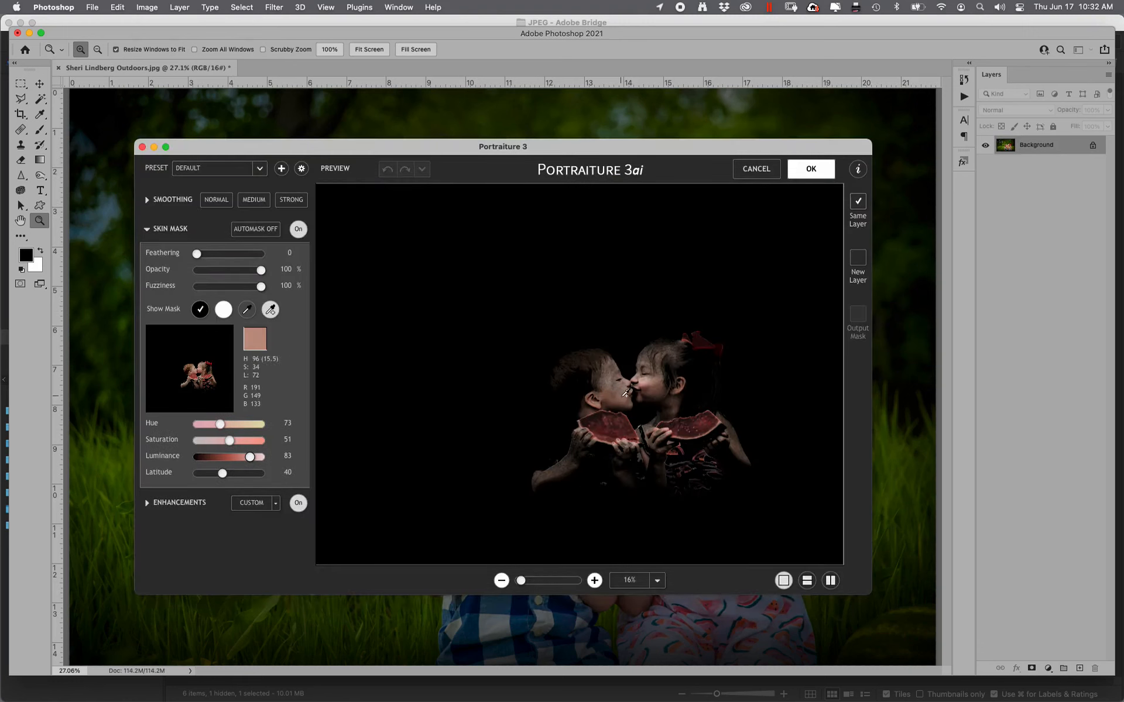
{"action": "left_click", "coordinate": [625, 392]}
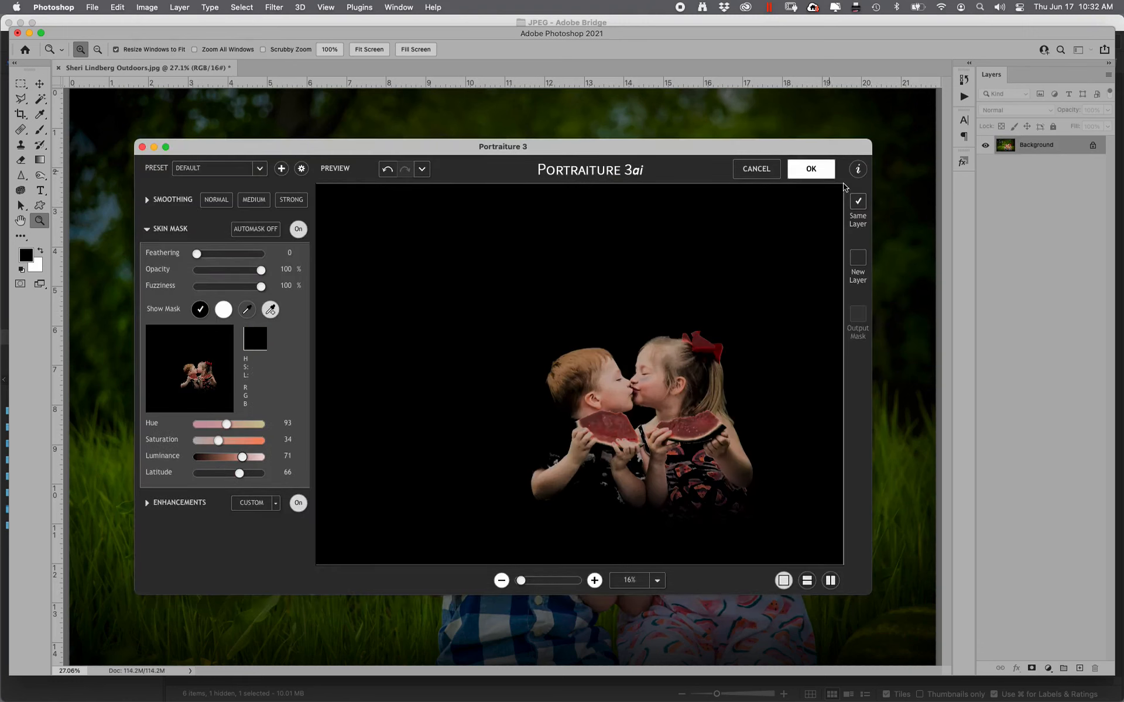
{"action": "key", "text": "Return"}
Fade the smoothing to 20% opacity in Soft Light mode
{"action": "key", "text": "super+shift+f"}
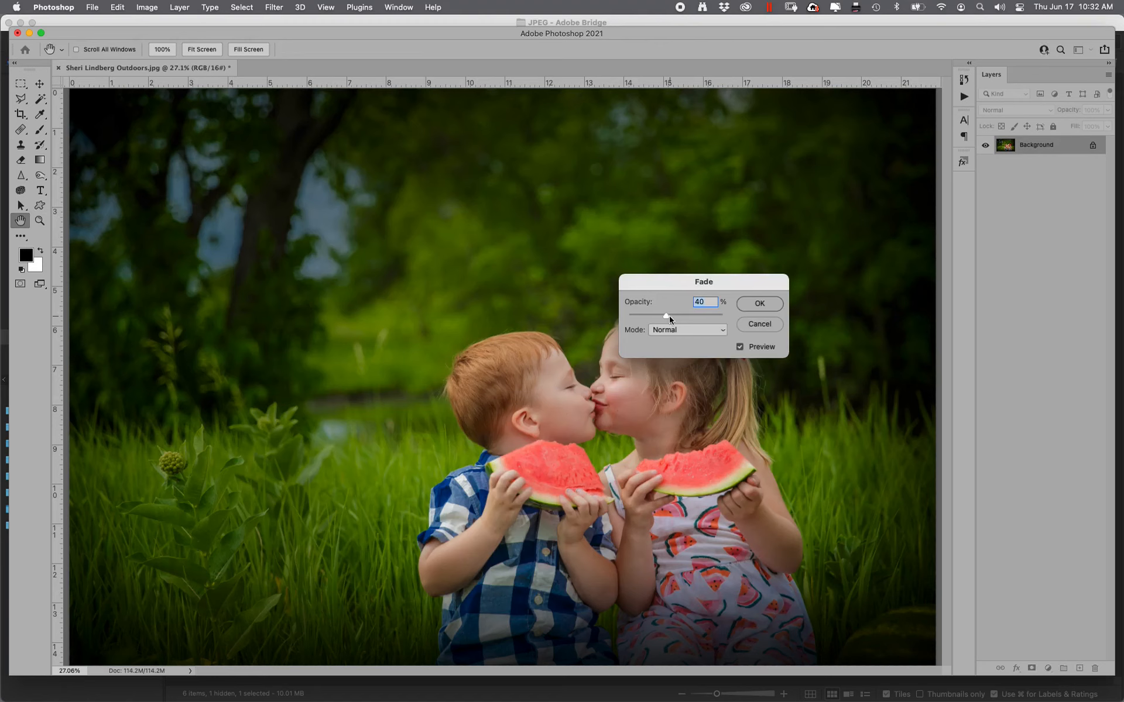
{"action": "left_click_drag", "start_coordinate": [736, 285], "coordinate": [847, 264]}
{"action": "type", "text": "20"}
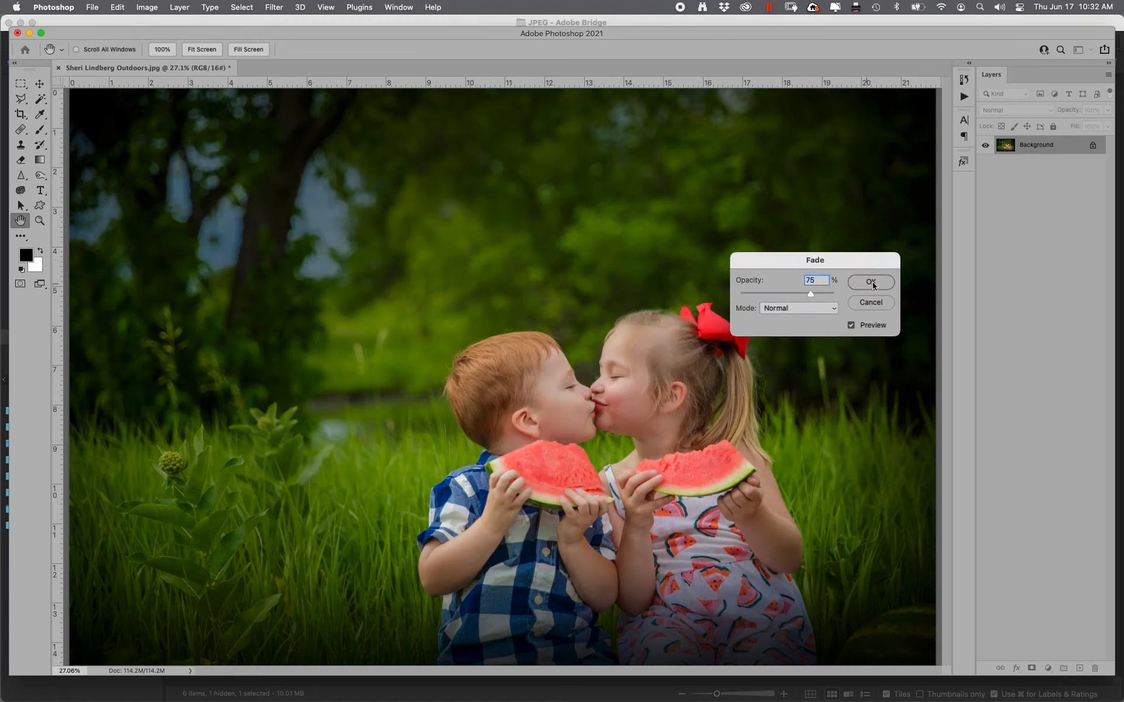
{"action": "key", "text": "shift+alt+f"}
{"action": "left_click", "coordinate": [871, 283]}
Confirm the fade, then apply Levels with black input 9 and white input 252
{"action": "left_click", "coordinate": [870, 283]}
{"action": "key", "text": "super+l"}
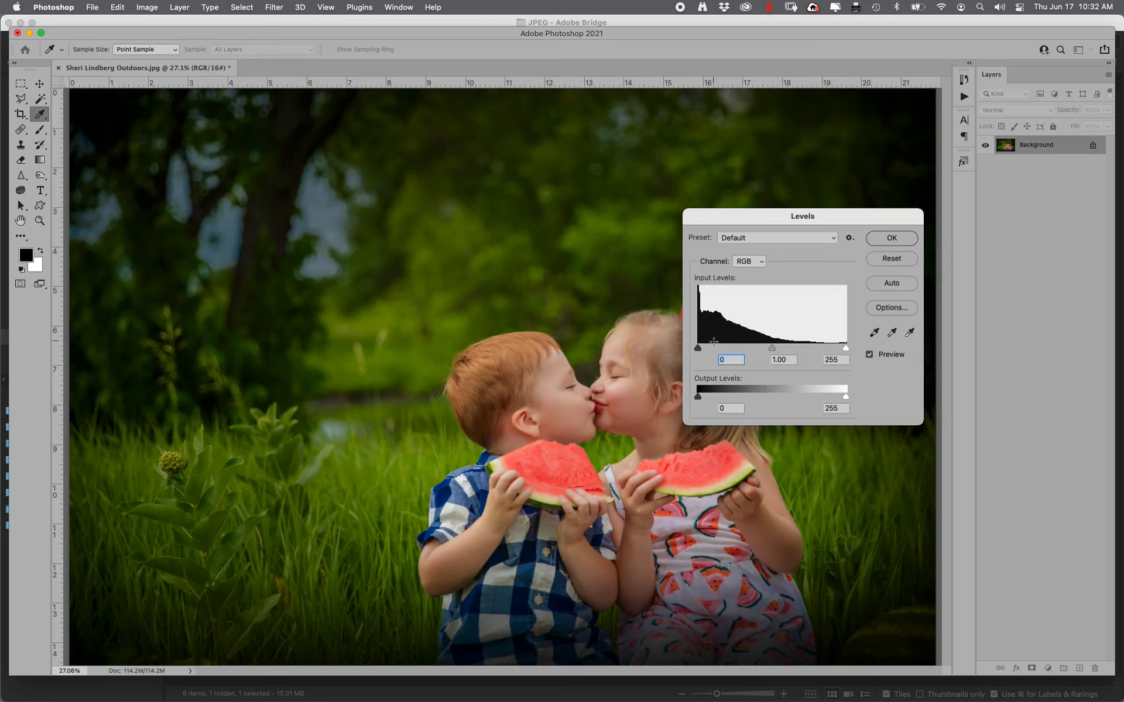
{"action": "left_click_drag", "start_coordinate": [699, 353], "coordinate": [702, 351]}
{"action": "left_click_drag", "start_coordinate": [845, 349], "coordinate": [848, 355]}
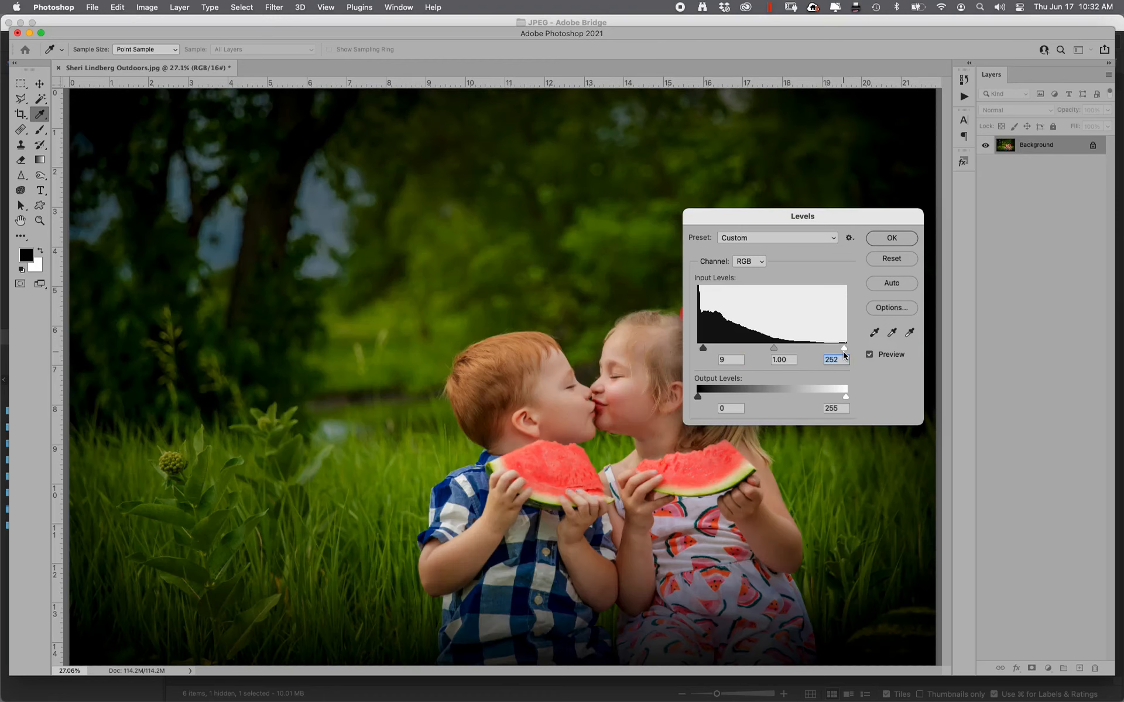
{"action": "left_click", "coordinate": [870, 355]}
{"action": "left_click", "coordinate": [891, 238]}
{"action": "key", "text": "y"}
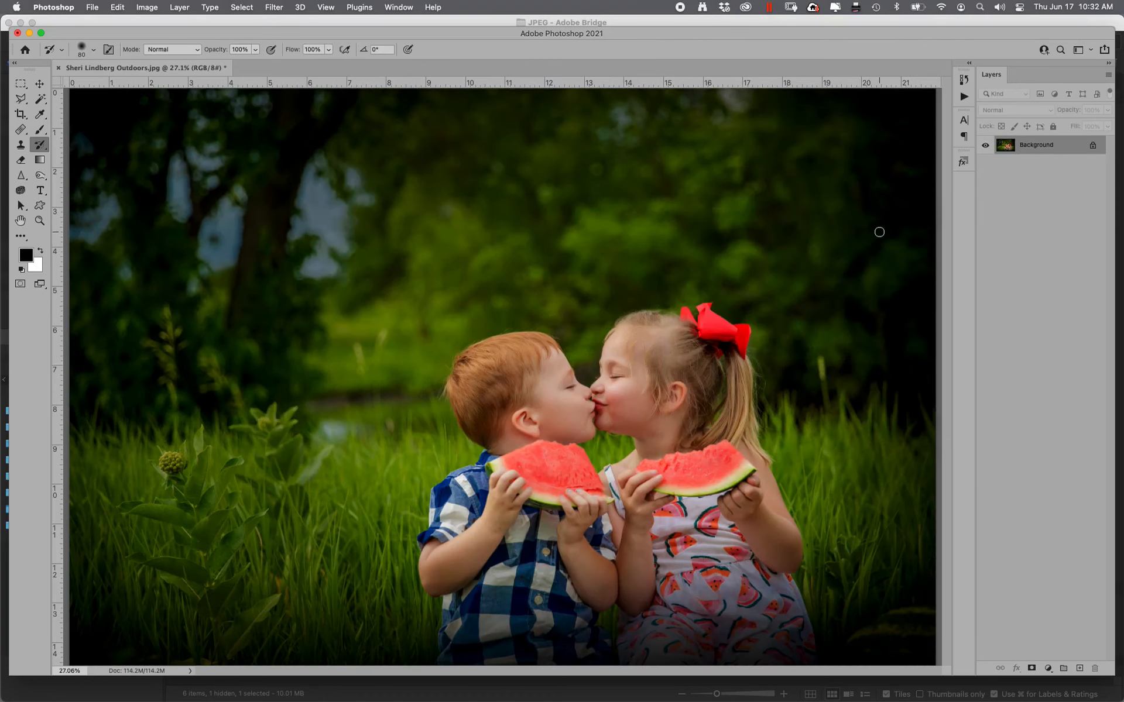
Show the whole photo and compare the original snapshot with the final 8 Bits/Channel state twice
{"action": "key", "text": "super+0"}
{"action": "key", "text": "super+minus"}
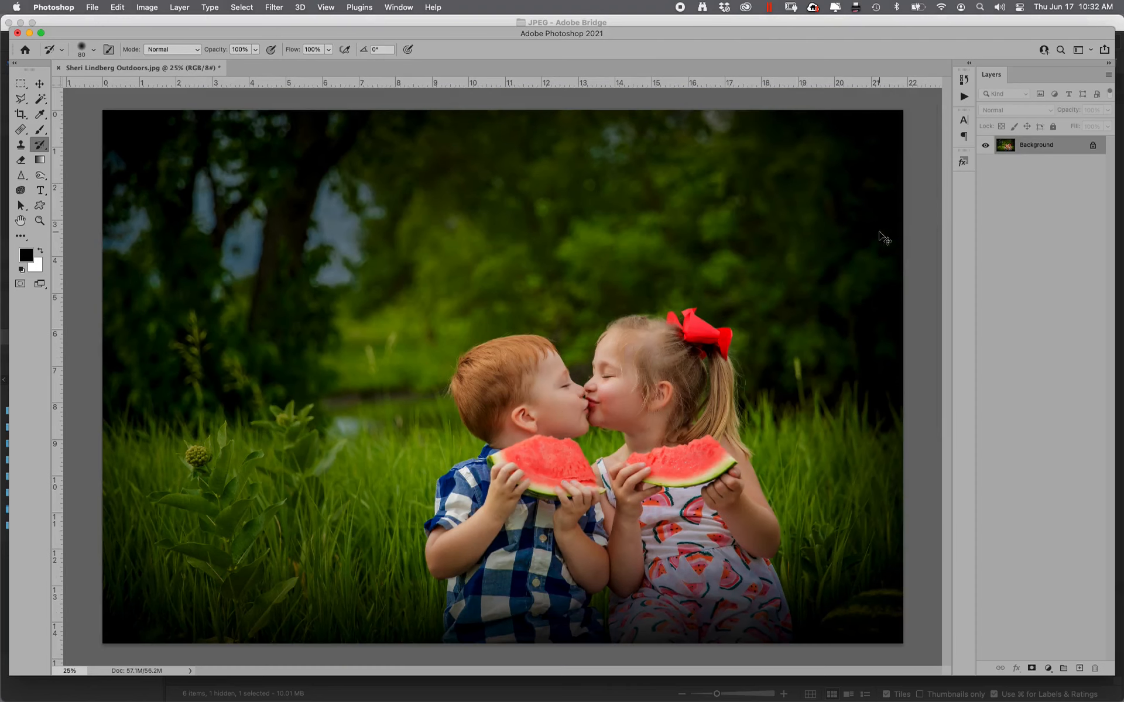
{"action": "left_click", "coordinate": [969, 79]}
{"action": "left_click", "coordinate": [879, 94]}
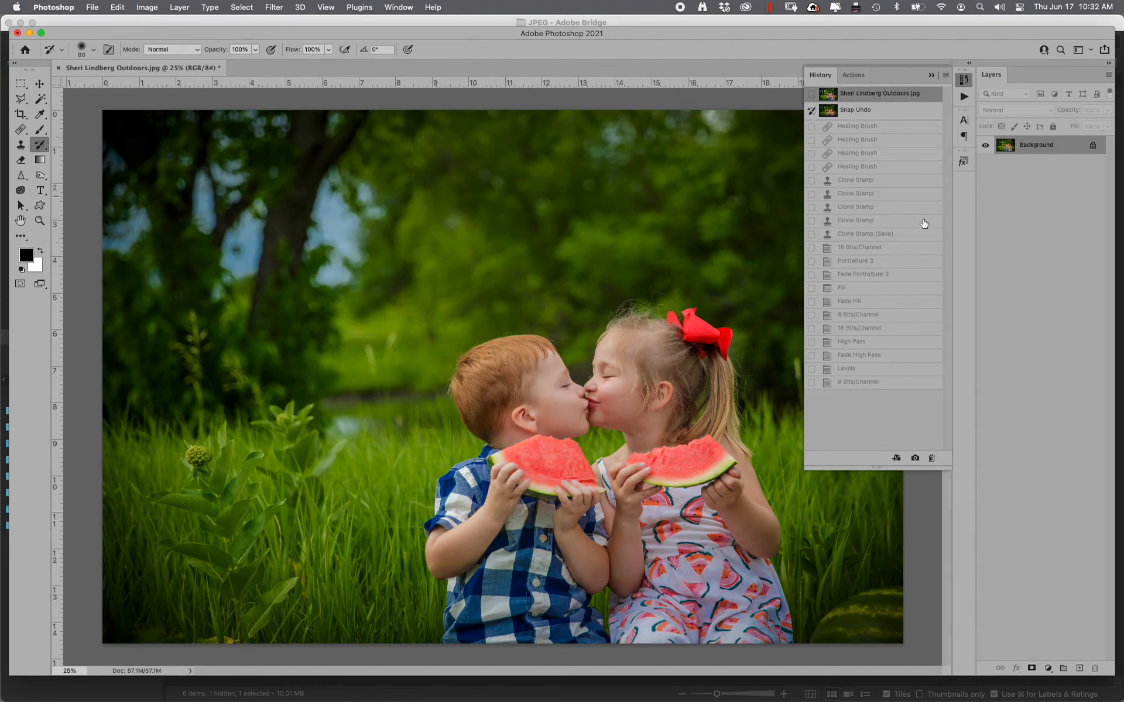
{"action": "left_click", "coordinate": [863, 382]}
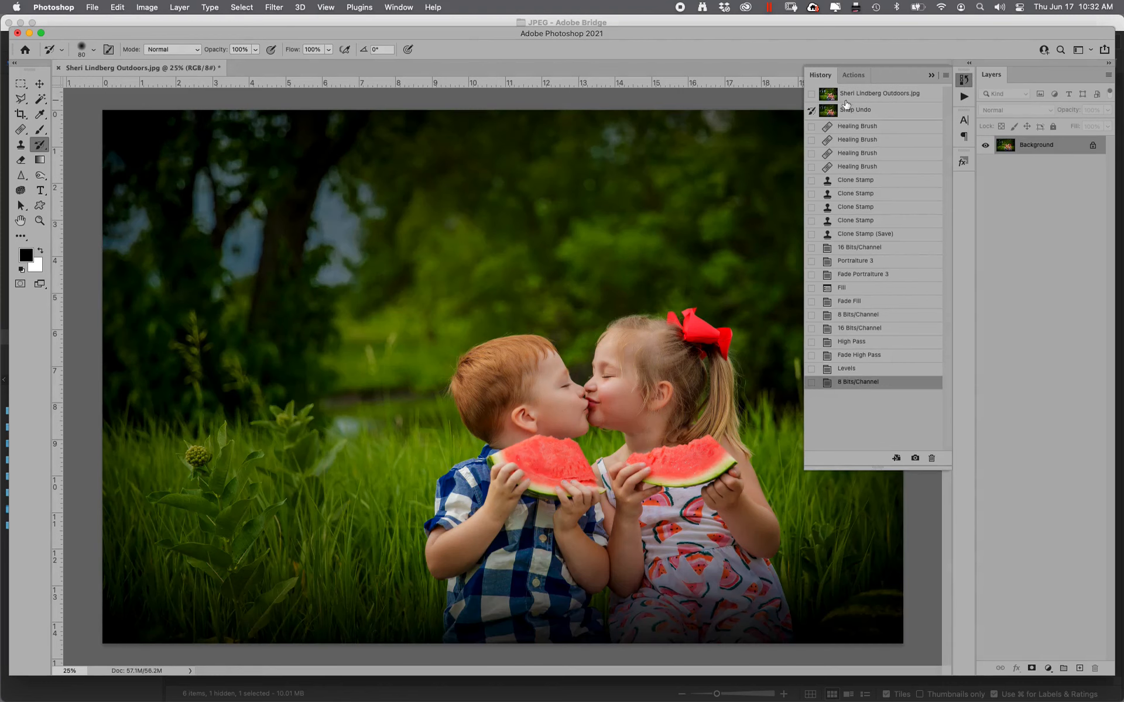
{"action": "left_click", "coordinate": [874, 99]}
{"action": "left_click", "coordinate": [857, 383]}
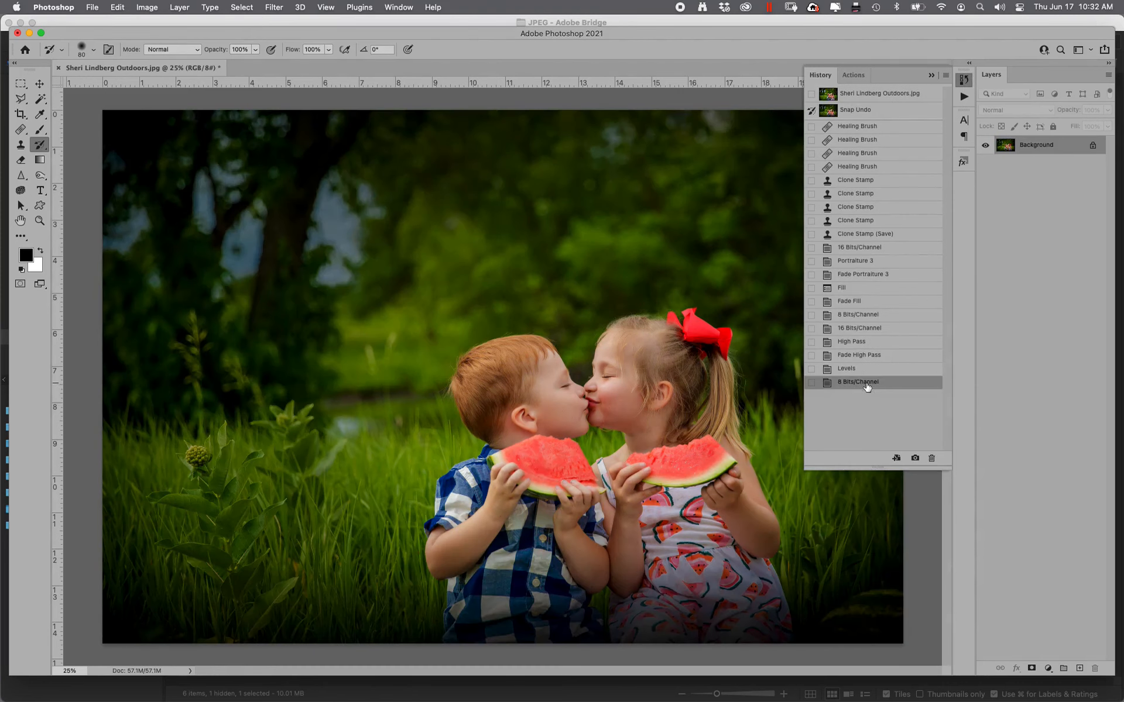